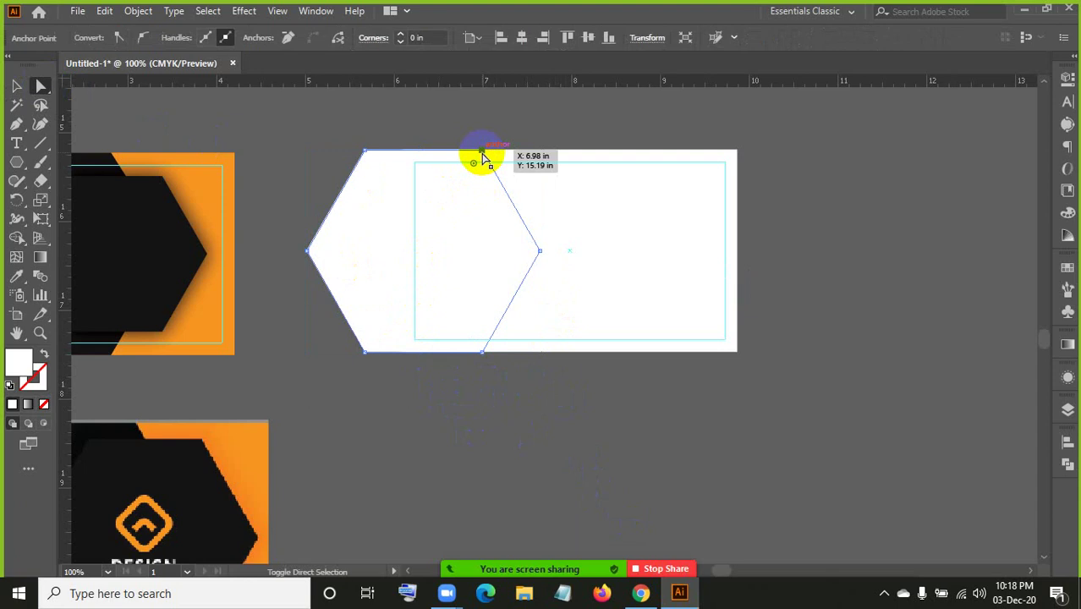
# - Stretch the large white hexagon horizontally by moving its three right-hand anchor points about 1.1 in to the right
pyautogui.click(481, 350)
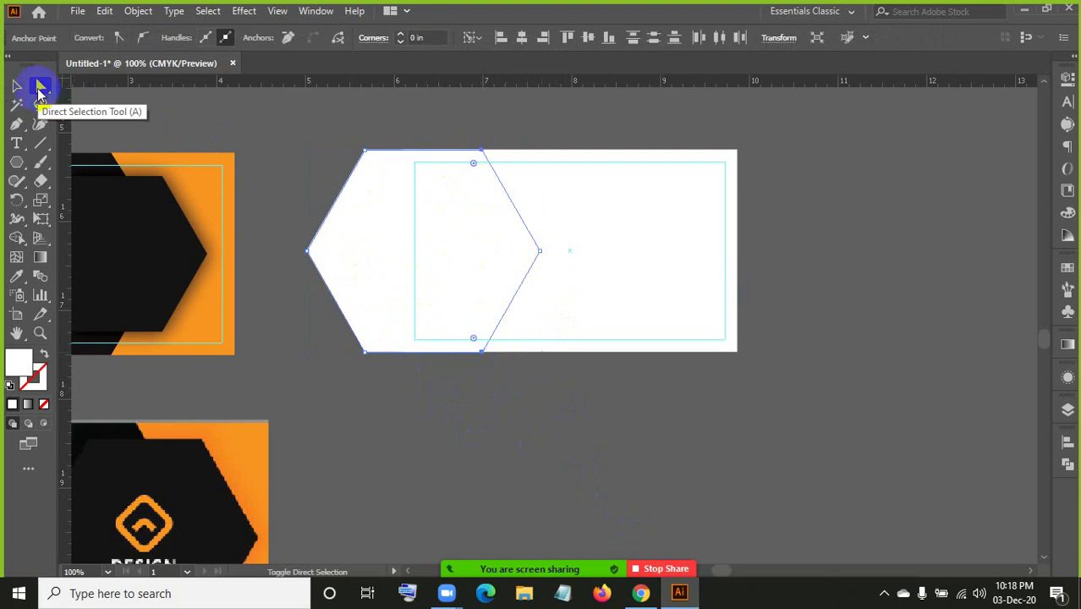
pyautogui.click(40, 87)
pyautogui.keyDown('shift'); pyautogui.click(539, 251); pyautogui.keyUp('shift')
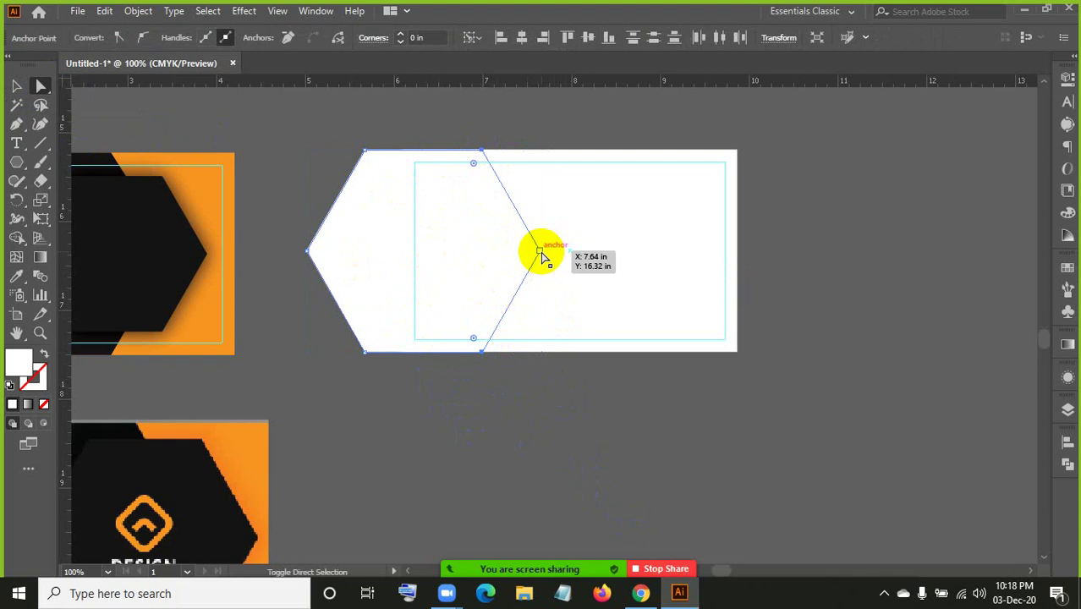
pyautogui.moveTo(539, 251); pyautogui.dragTo(635, 263)
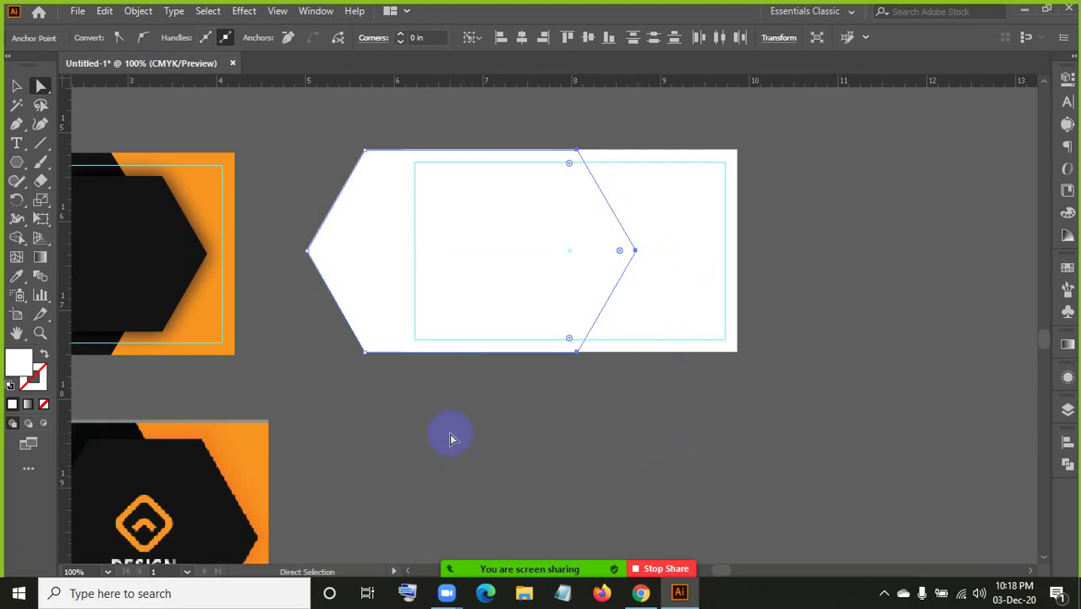
# - Fill the stretched hexagon with the near-black colour sampled from the large dark shape on the orange reference card
pyautogui.moveTo(355, 371); pyautogui.dragTo(424, 371)
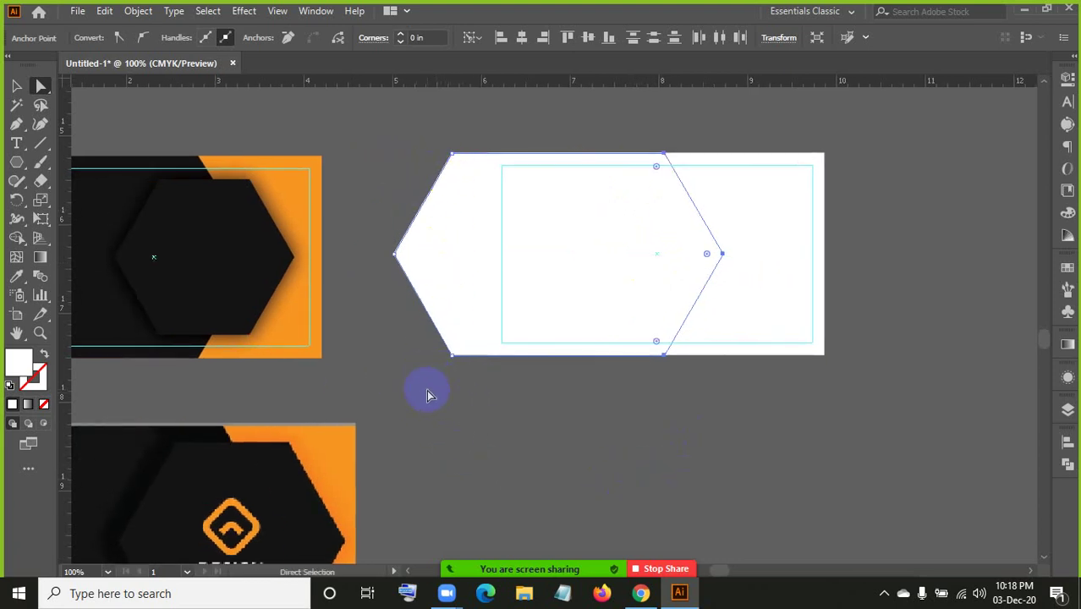
pyautogui.click(127, 292)
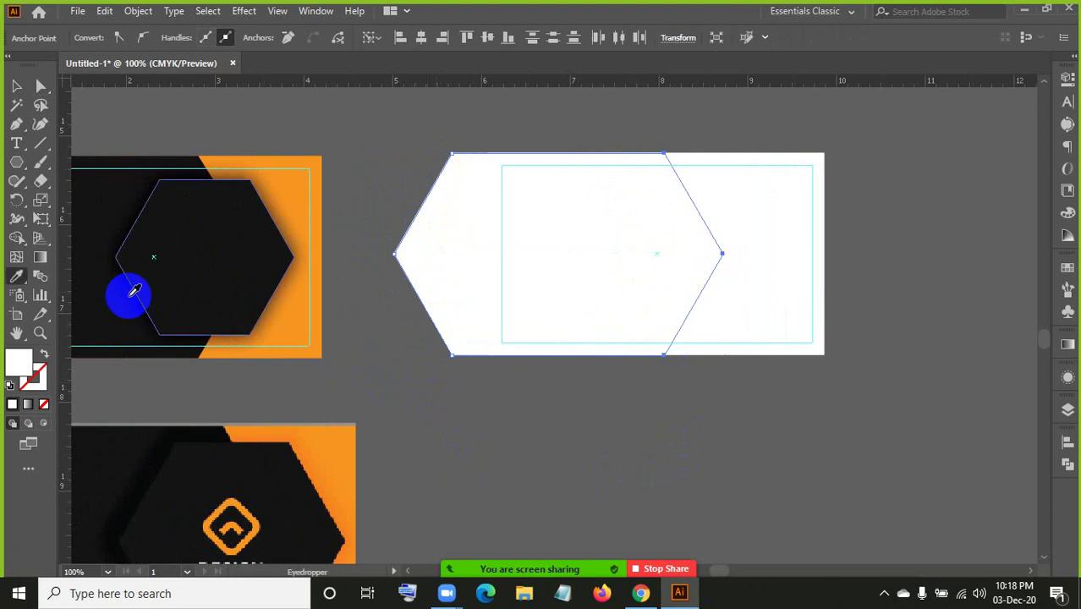
pyautogui.press('i')
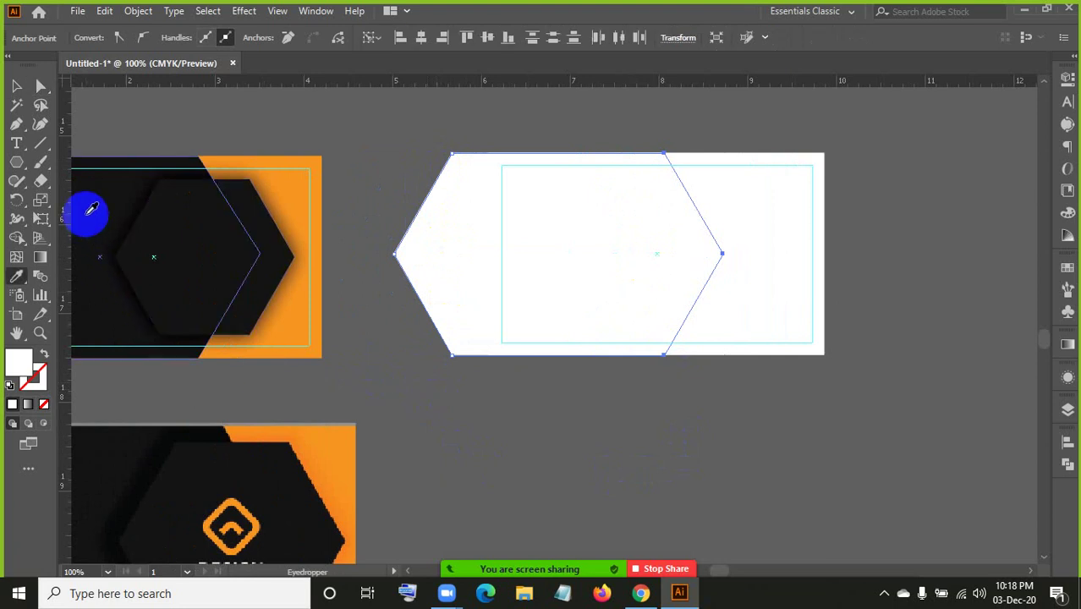
pyautogui.click(92, 209)
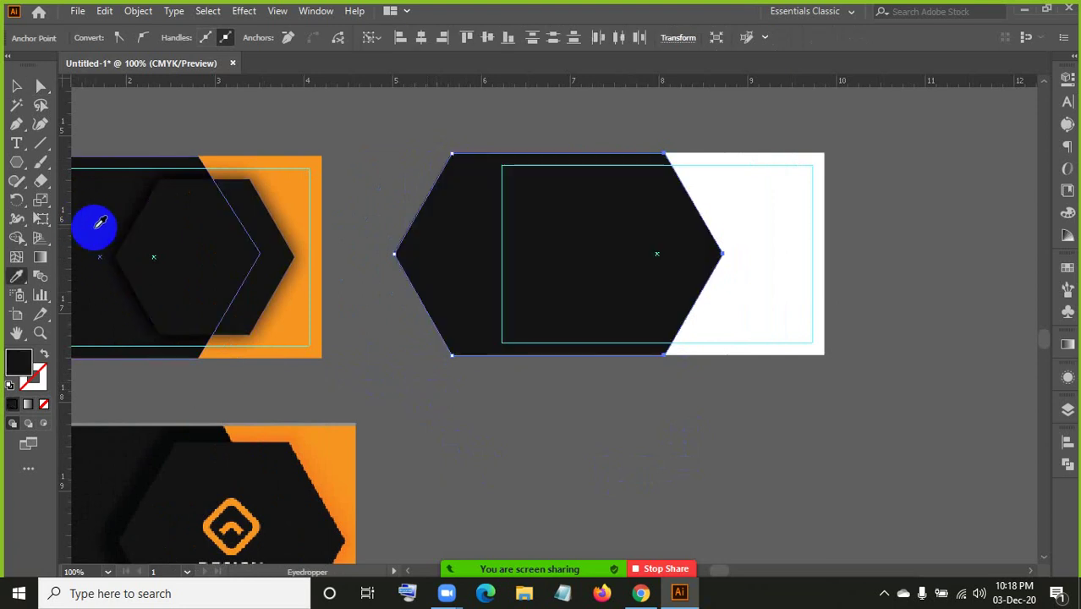
pyautogui.click(17, 86)
pyautogui.click(665, 487)
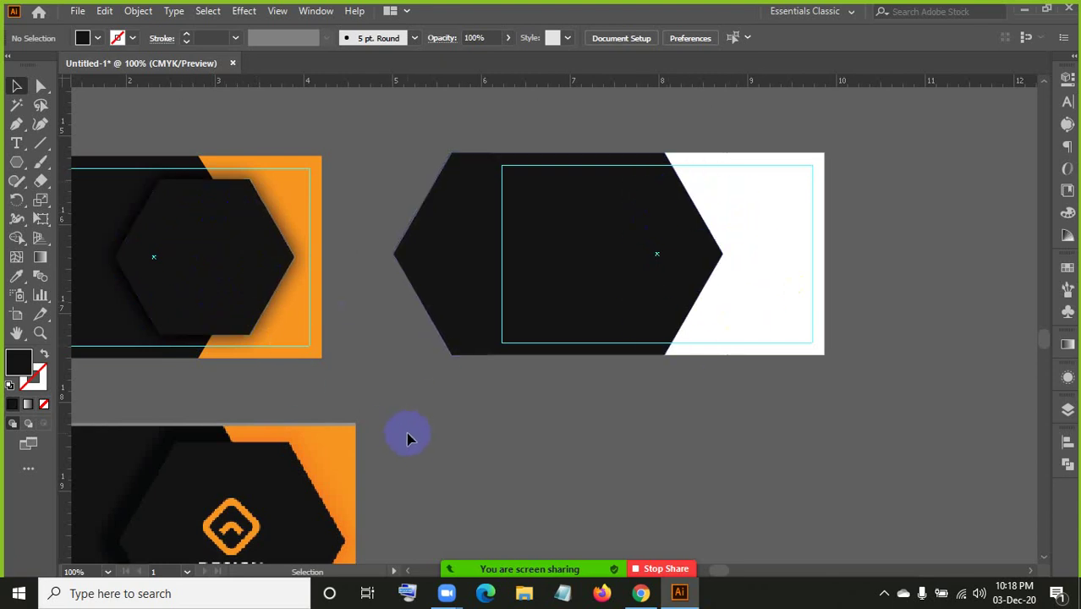
# - Draw a smaller hexagon about 2.1 in wide from the white card's centre guide and nudge it right past the large hexagon's tip
pyautogui.keyDown('alt'); pyautogui.click(17, 161); pyautogui.keyUp('alt')
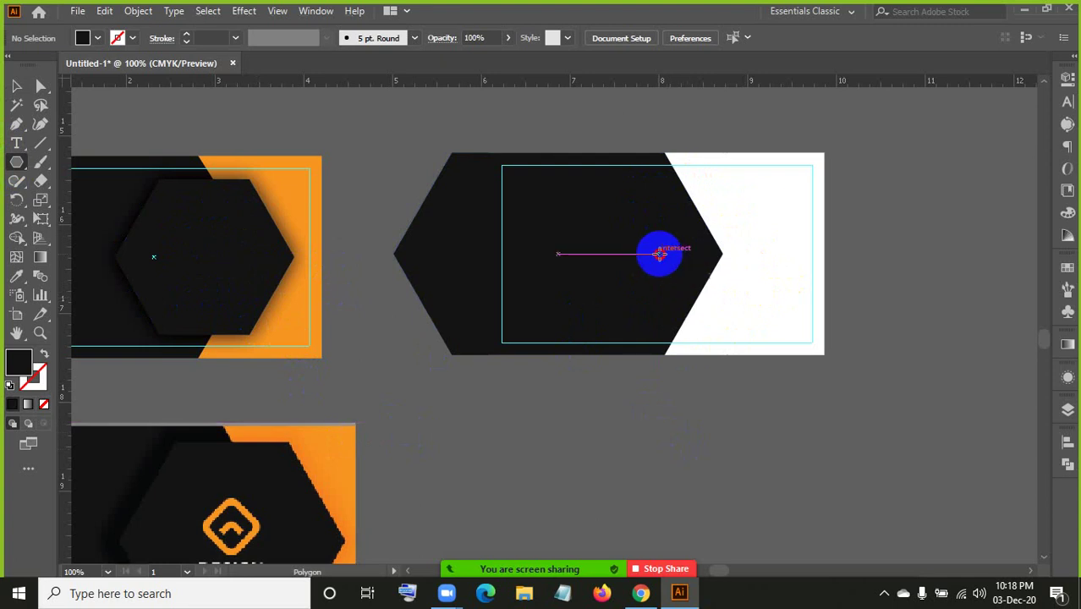
pyautogui.moveTo(658, 254); pyautogui.dragTo(742, 292)
pyautogui.press('Right')
pyautogui.press('Right')
pyautogui.press('Right')
pyautogui.press('Right')
pyautogui.press('Right')
pyautogui.press('Right')
pyautogui.press('Right')
pyautogui.press('Right')
pyautogui.press('Right')
pyautogui.press('Right')
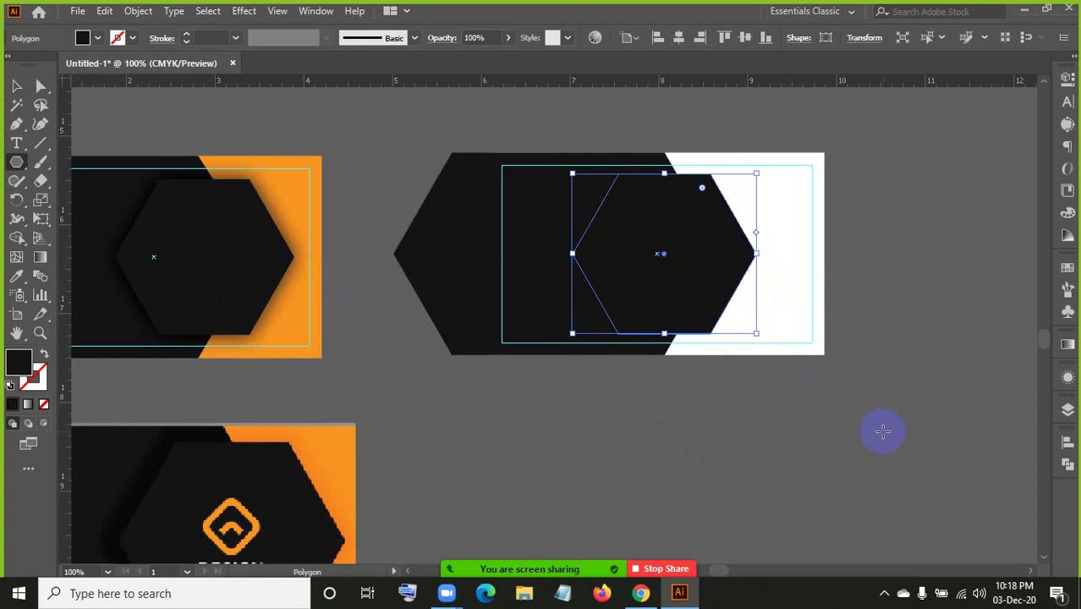
pyautogui.press('Right')
pyautogui.press('Right')
pyautogui.press('Right')
pyautogui.press('Right')
pyautogui.press('Right')
pyautogui.press('Right')
pyautogui.press('Right')
pyautogui.press('Right')
pyautogui.press('Right')
pyautogui.press('Right')
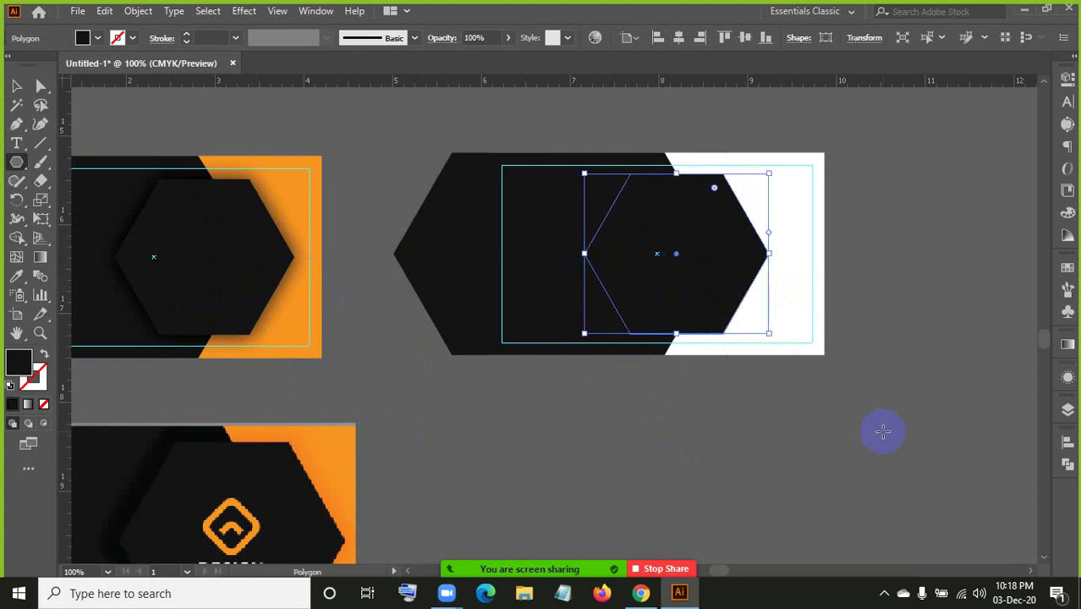
pyautogui.click(16, 86)
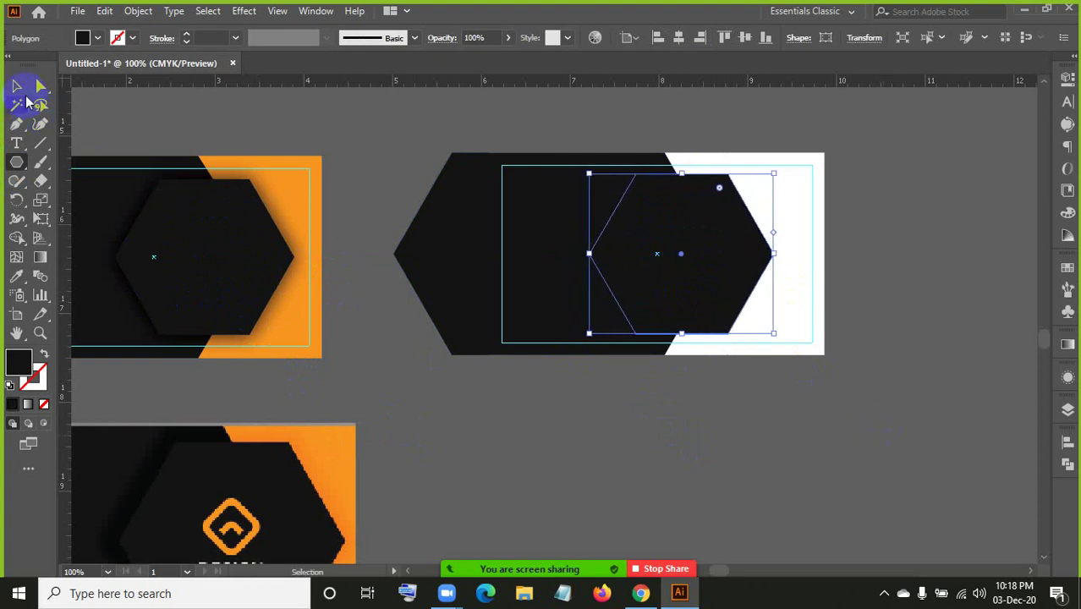
pyautogui.click(643, 478)
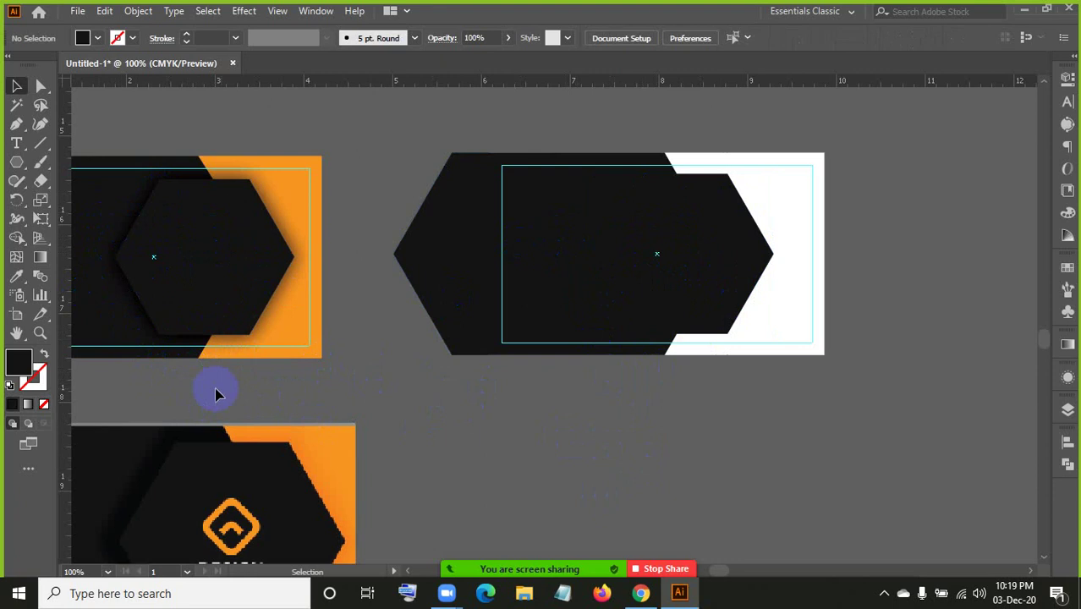
# - Start an Outer Glow effect on the small hexagon with Normal mode and a 0.5 in blur
pyautogui.click(711, 280)
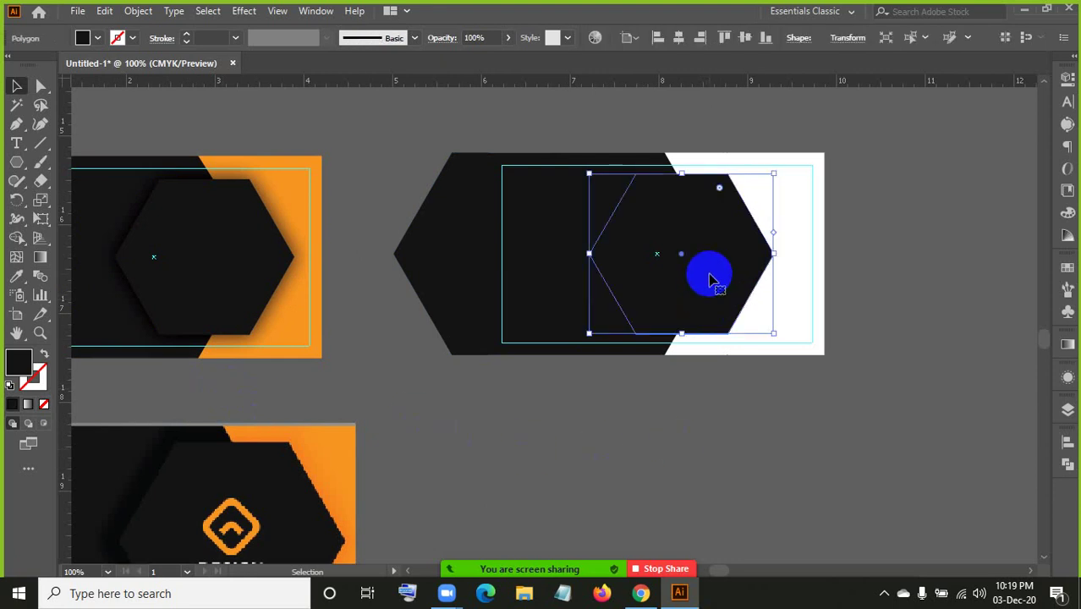
pyautogui.click(244, 12)
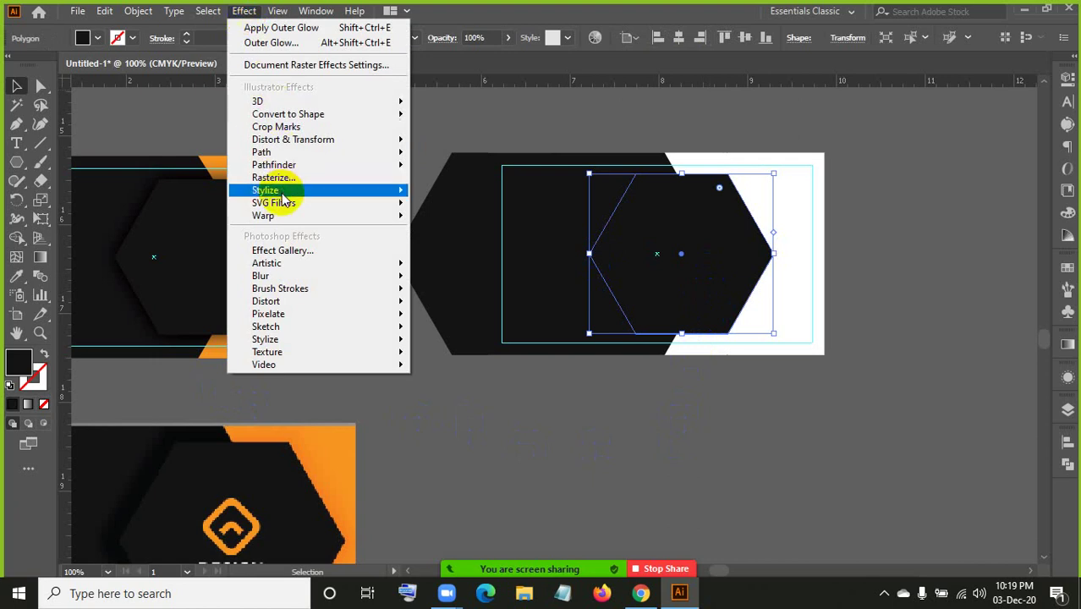
pyautogui.moveTo(345, 188)
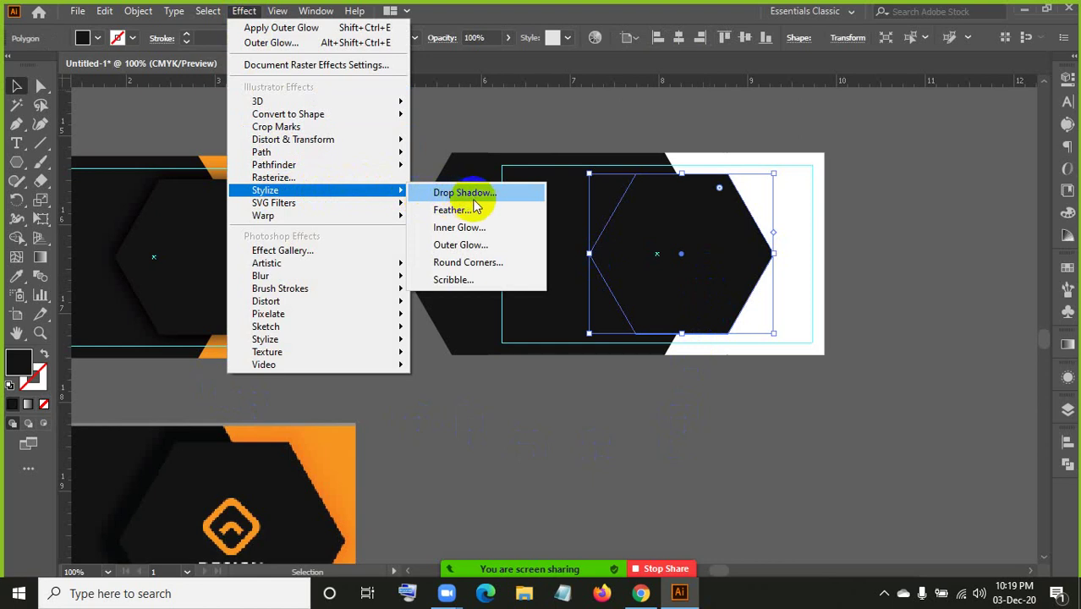
pyautogui.click(463, 252)
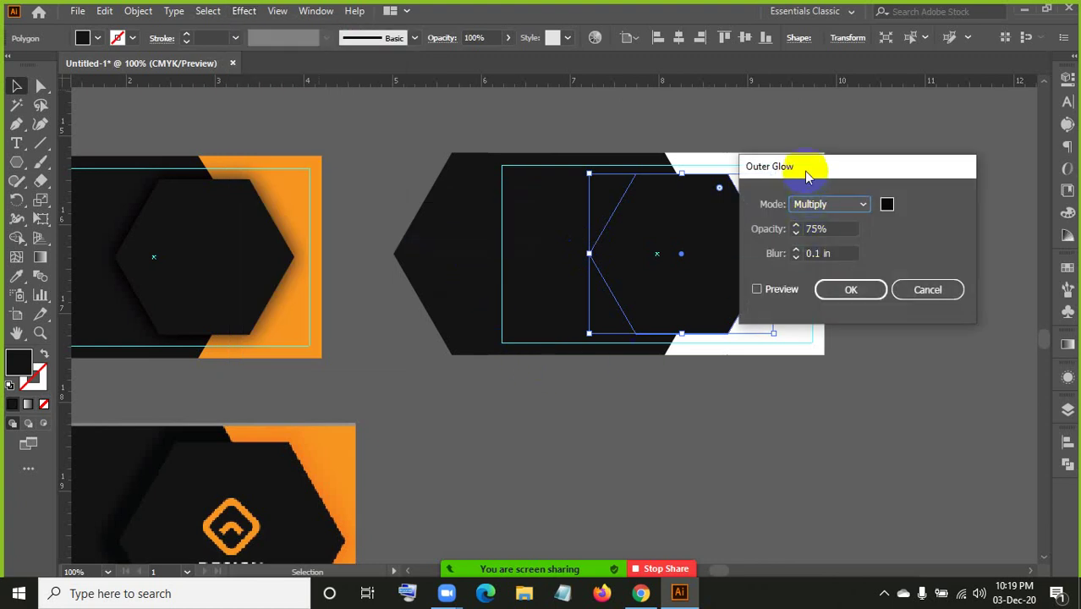
pyautogui.moveTo(805, 175); pyautogui.dragTo(870, 169)
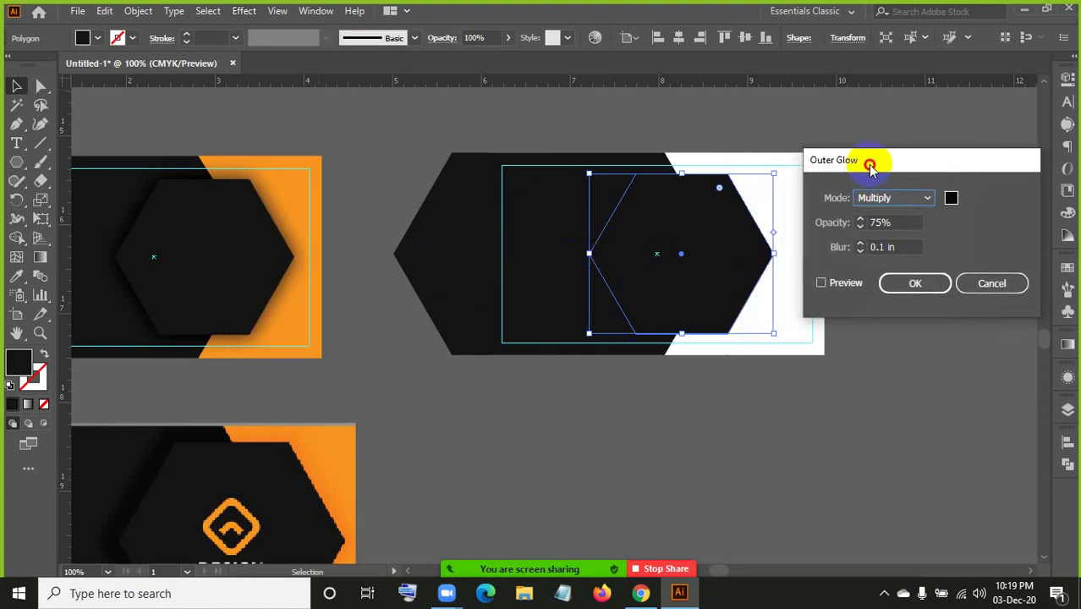
pyautogui.click(927, 198)
pyautogui.click(880, 211)
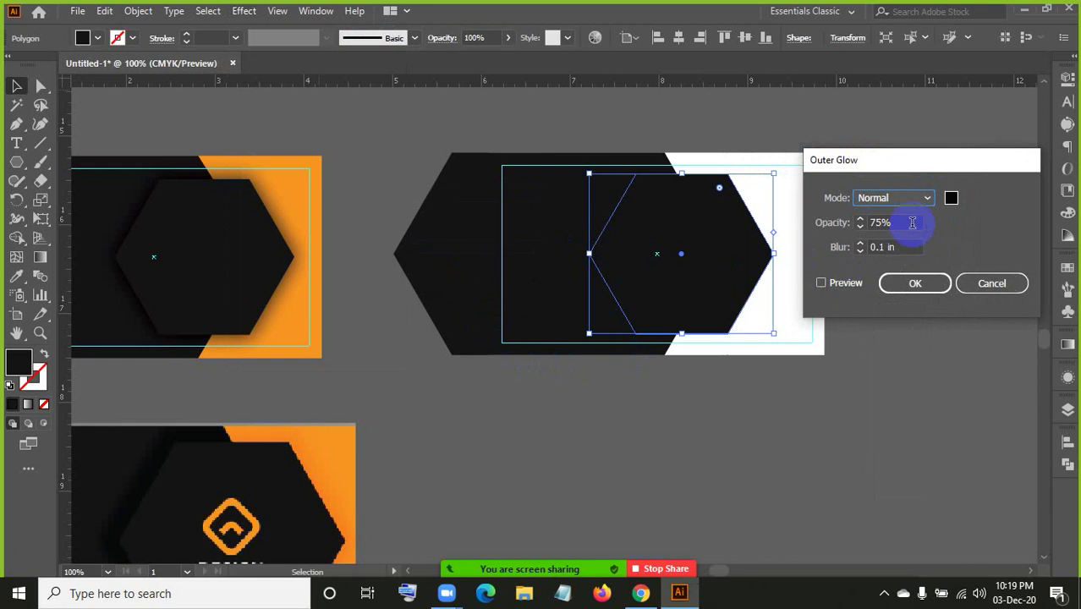
pyautogui.doubleClick(892, 247)
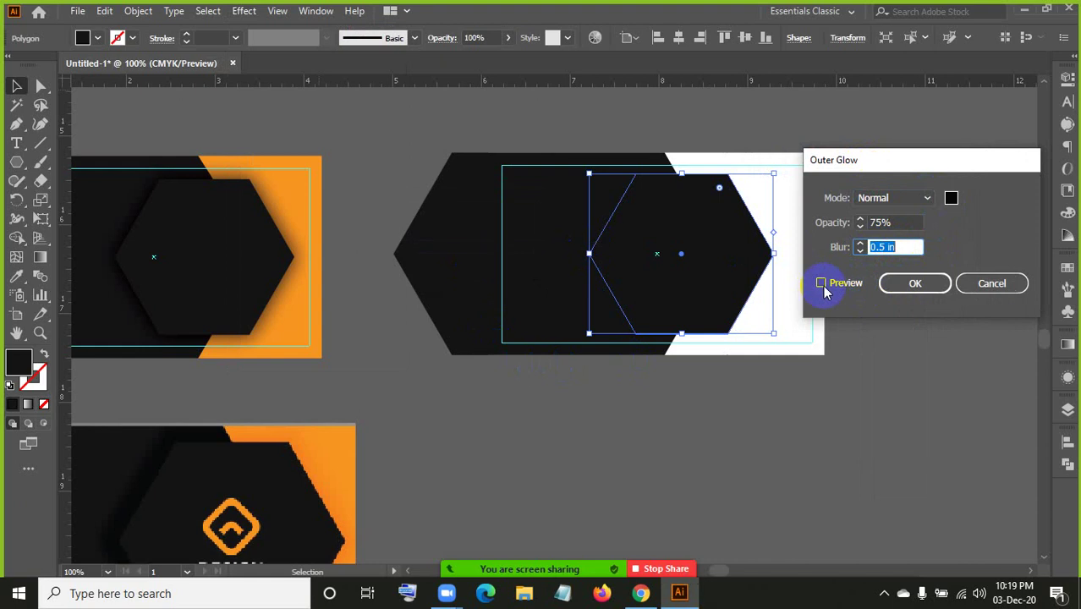
# - Try the near-white glow colour F9F7F8 on the small hexagon with the effect preview turned on
pyautogui.click(950, 198)
pyautogui.click(335, 191)
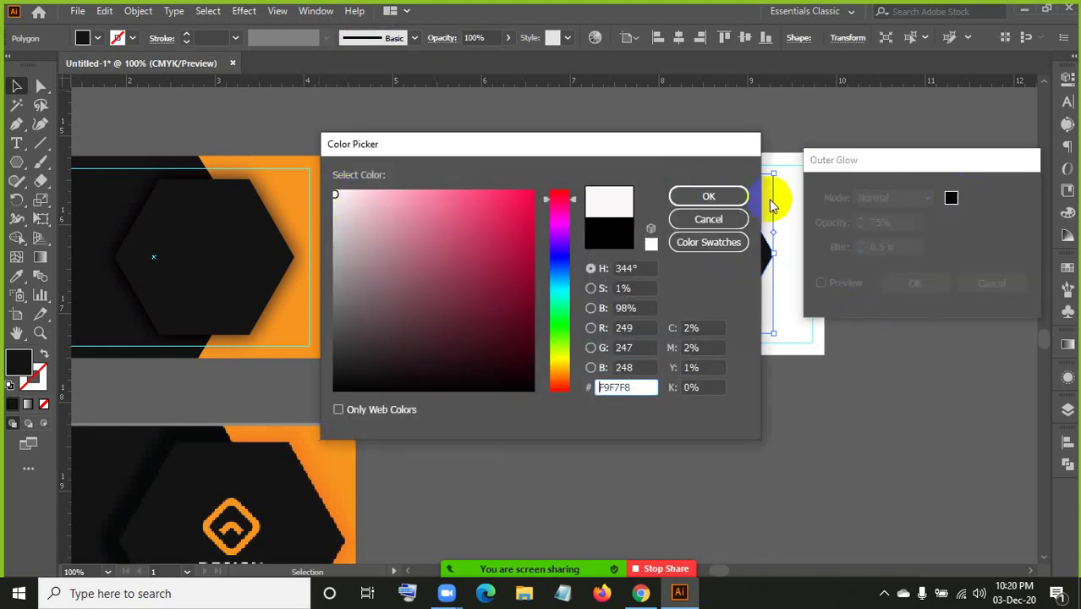
pyautogui.click(737, 196)
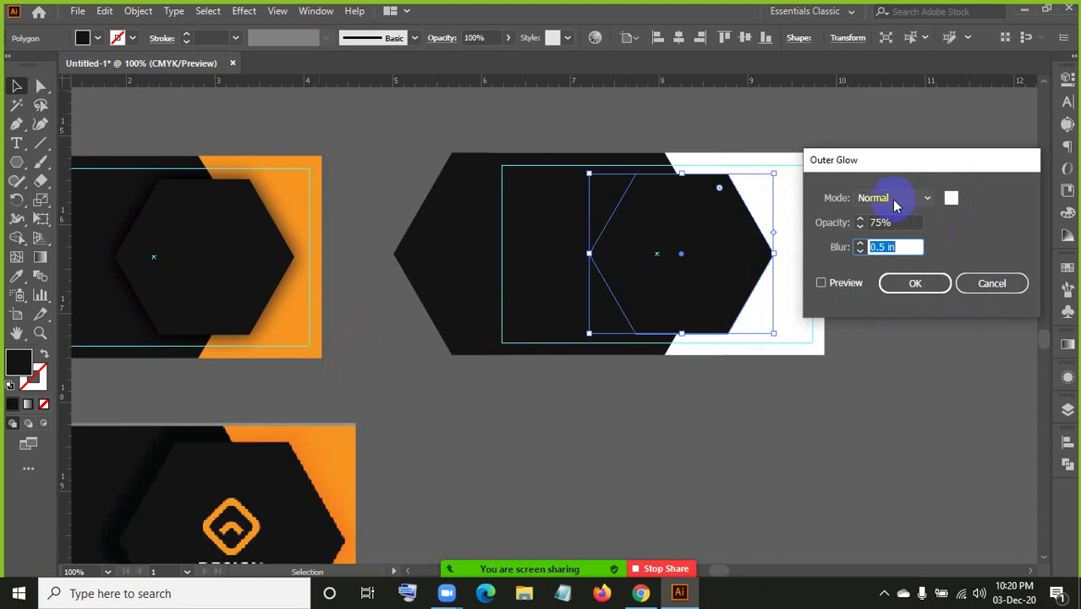
pyautogui.click(821, 284)
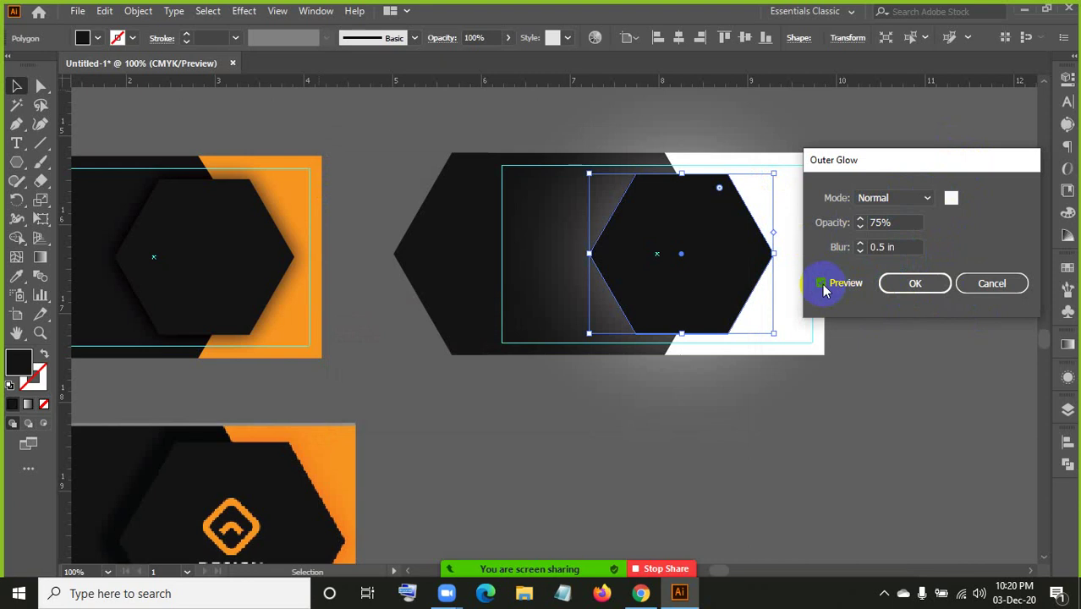
pyautogui.moveTo(873, 161); pyautogui.dragTo(906, 160)
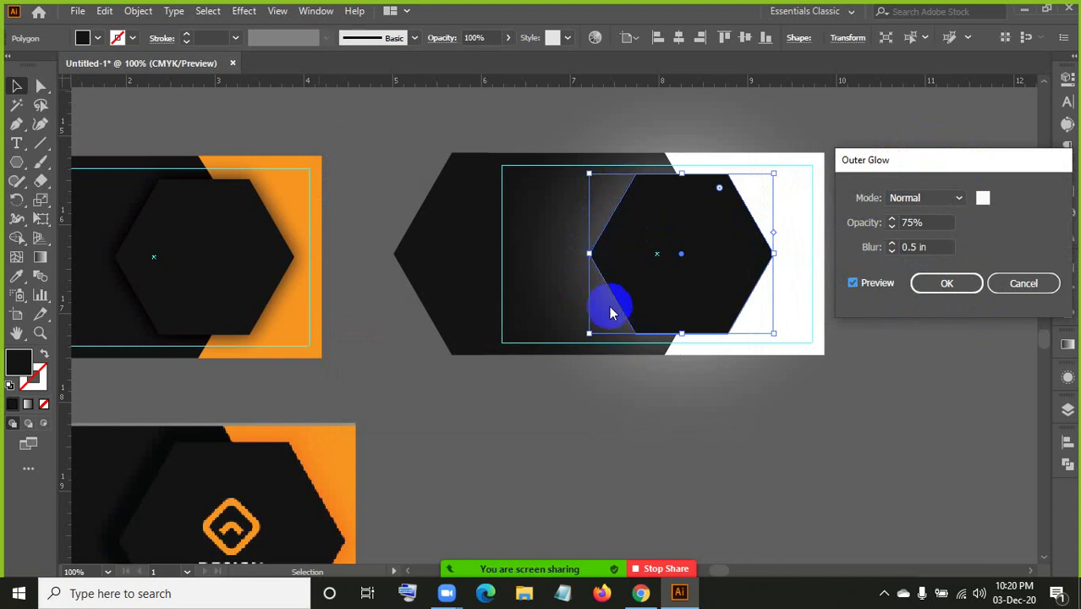
# - Set the outer glow colour to near-black 020202
pyautogui.click(982, 200)
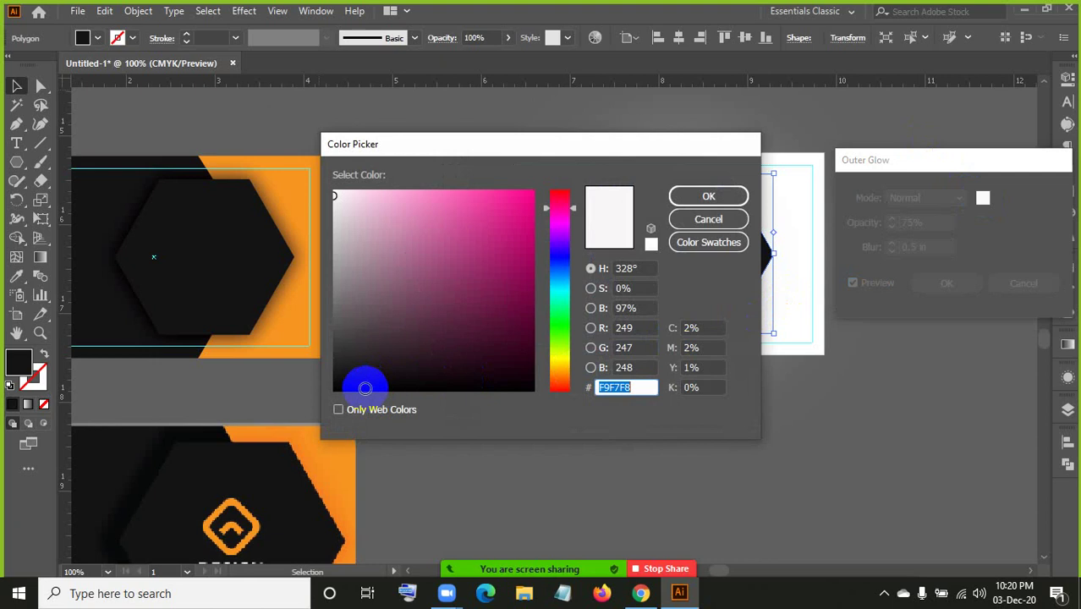
pyautogui.click(334, 389)
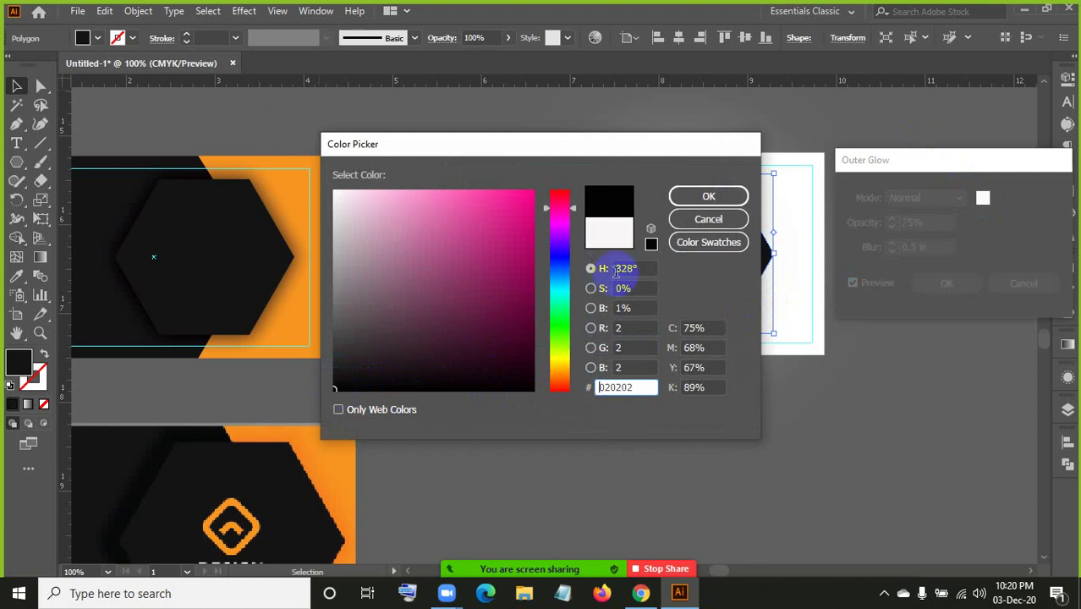
pyautogui.click(707, 200)
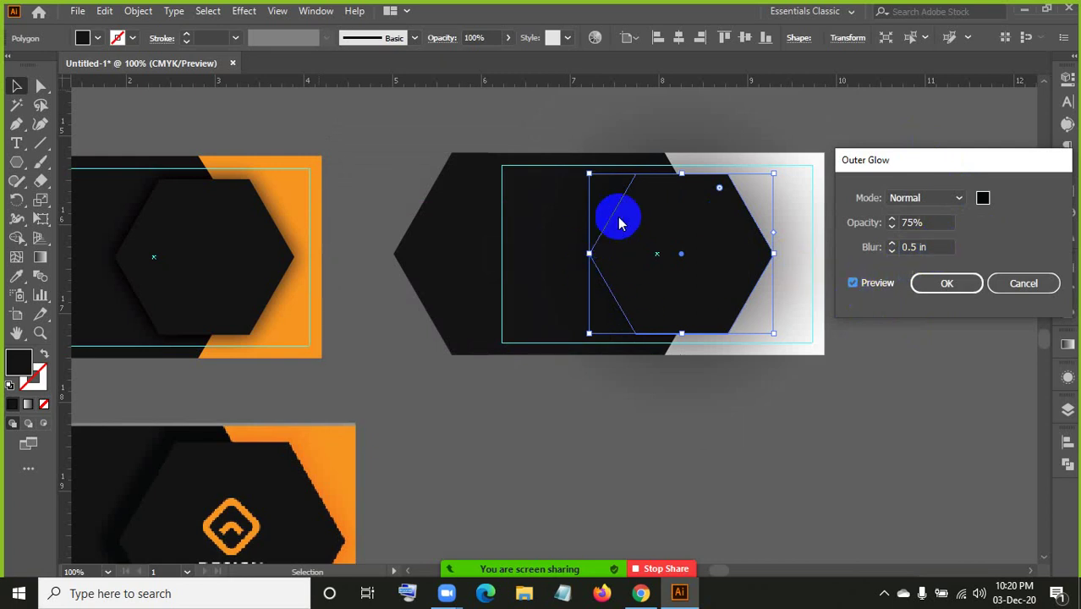
# - Test different blur amounts, settle on 0.1 in, and apply the outer glow to the small hexagon
pyautogui.click(935, 246)
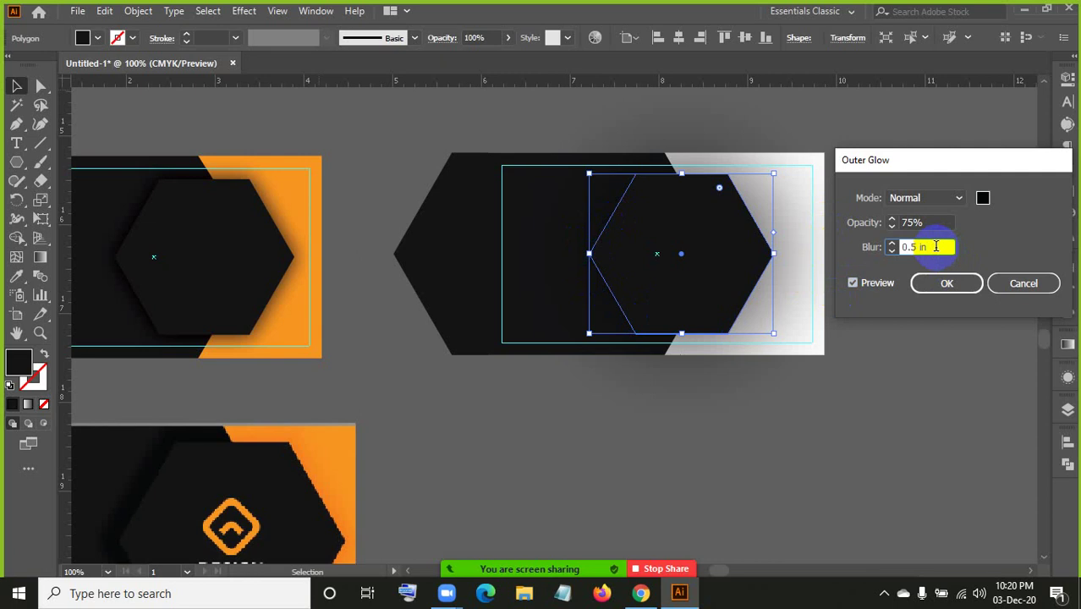
pyautogui.press('Up')
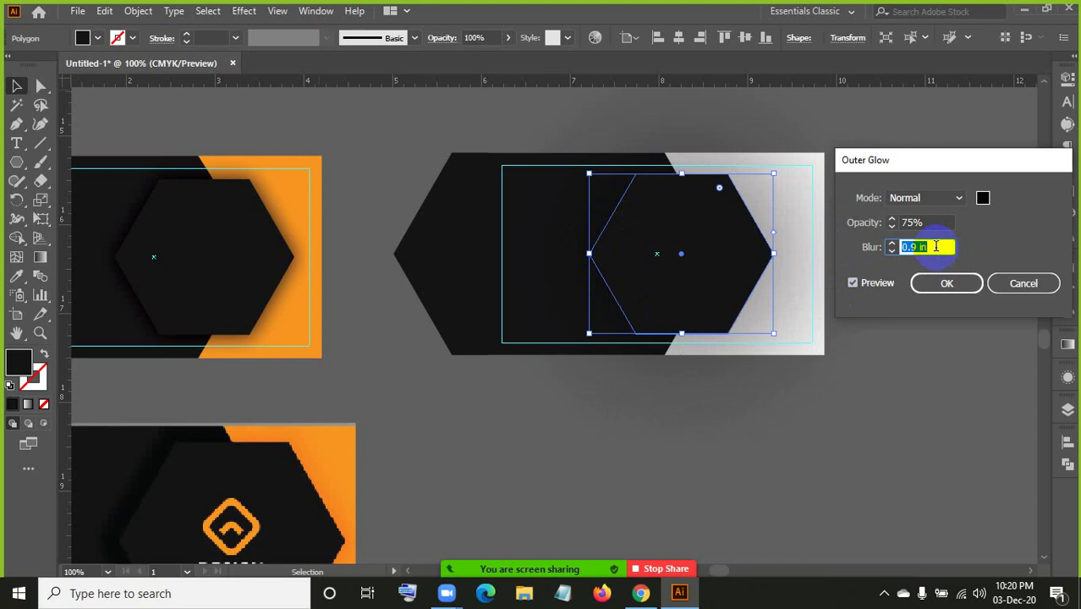
pyautogui.press('Up')
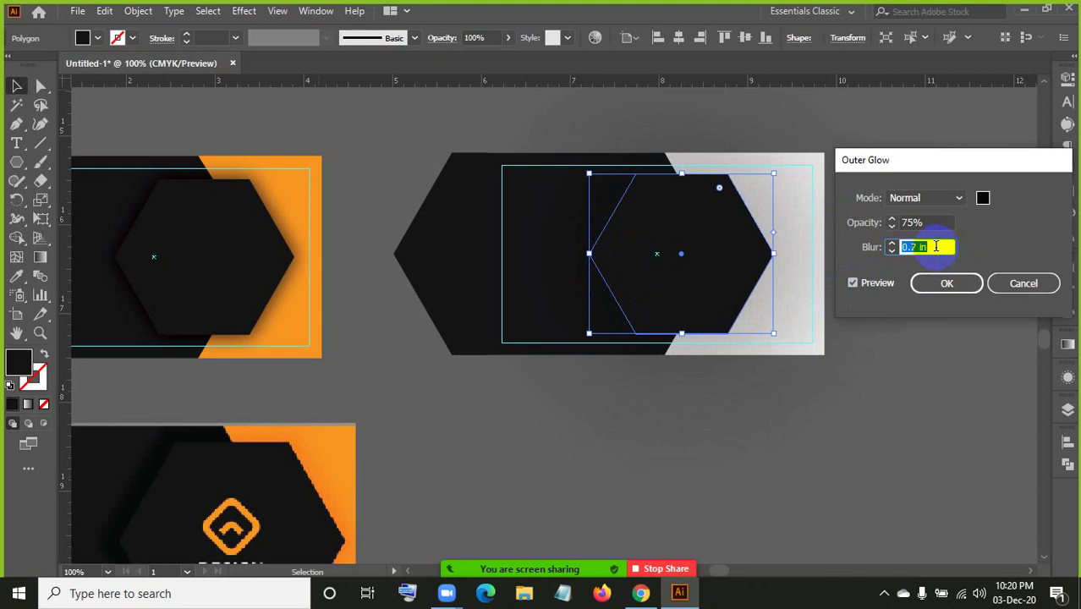
pyautogui.press('Down')
pyautogui.press('Down')
pyautogui.press('Down')
pyautogui.press('Down')
pyautogui.press('Down')
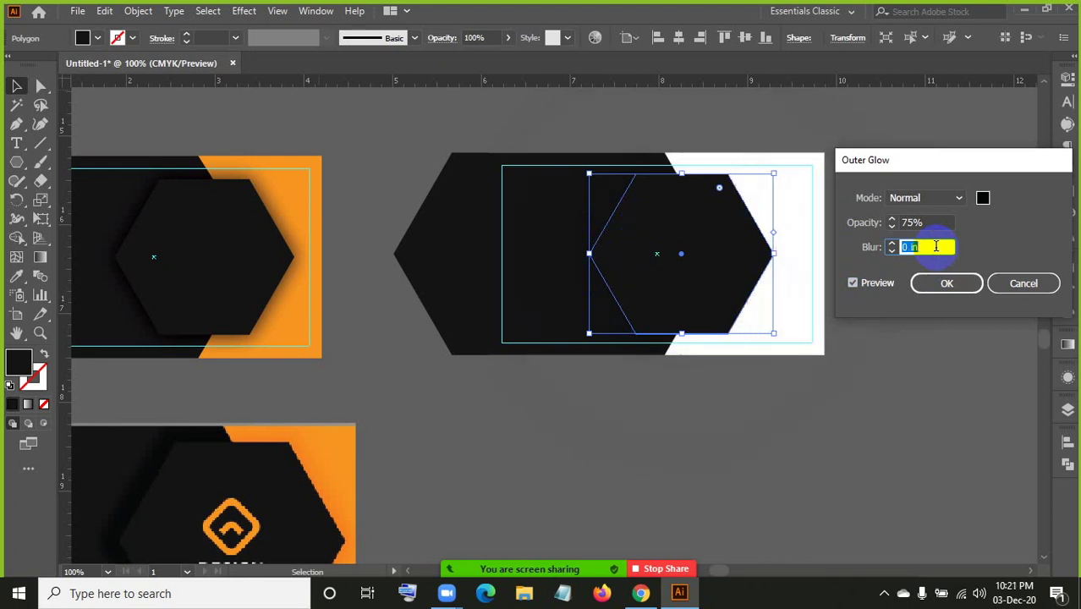
pyautogui.press('Up')
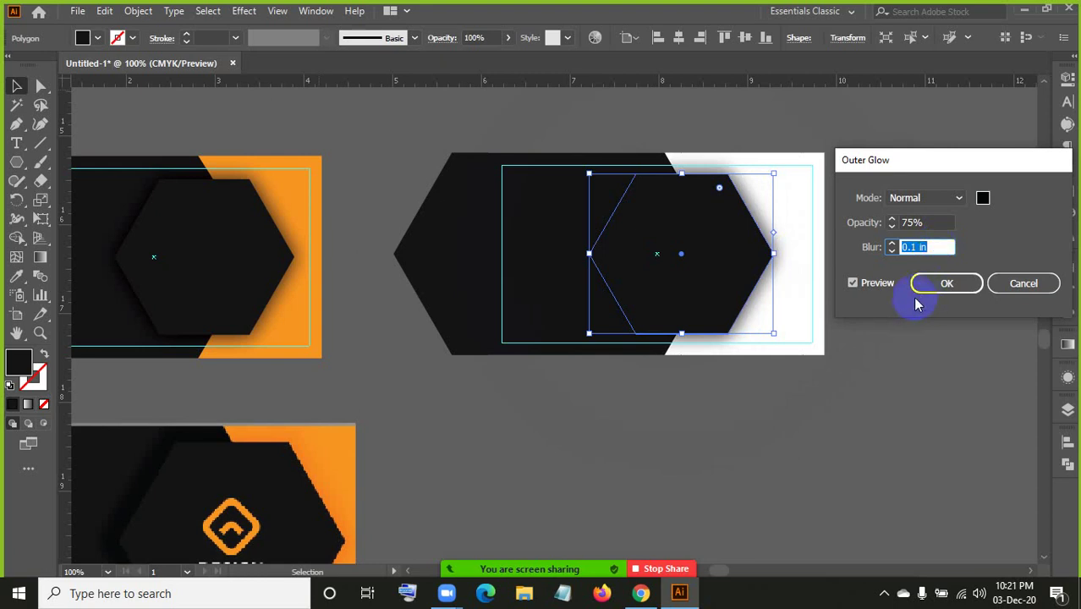
pyautogui.click(933, 285)
pyautogui.click(696, 466)
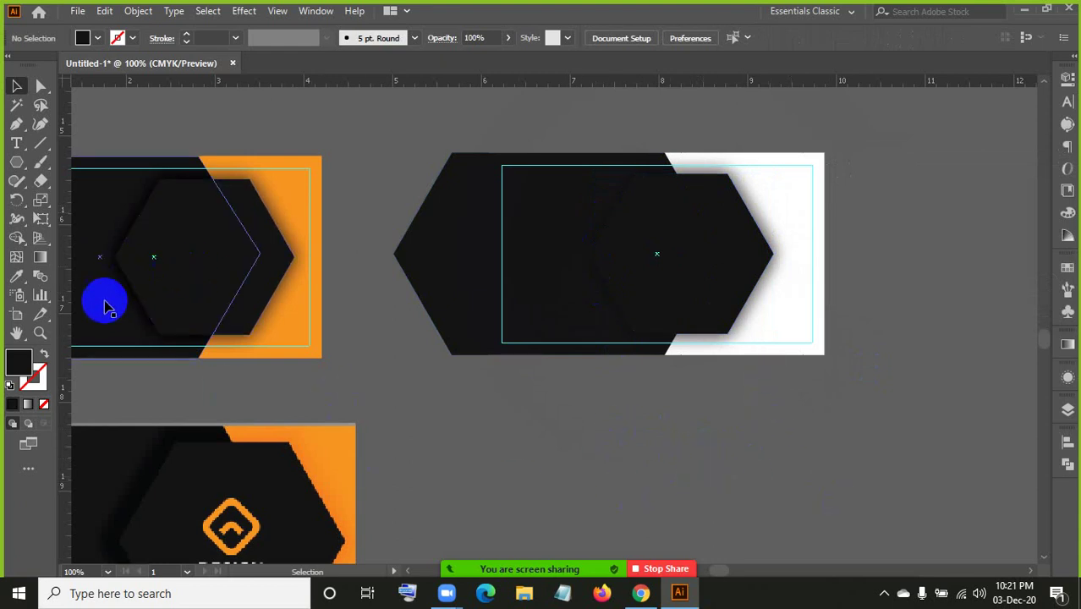
# - Reopen the small hexagon's Outer Glow effect for editing and turn on its preview
pyautogui.click(691, 281)
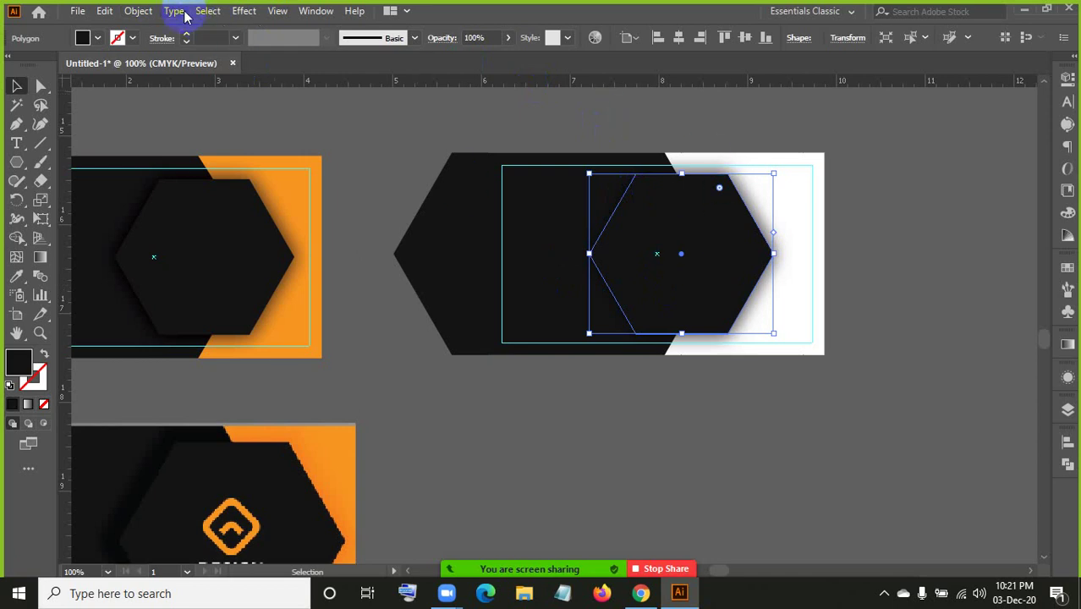
pyautogui.click(1066, 379)
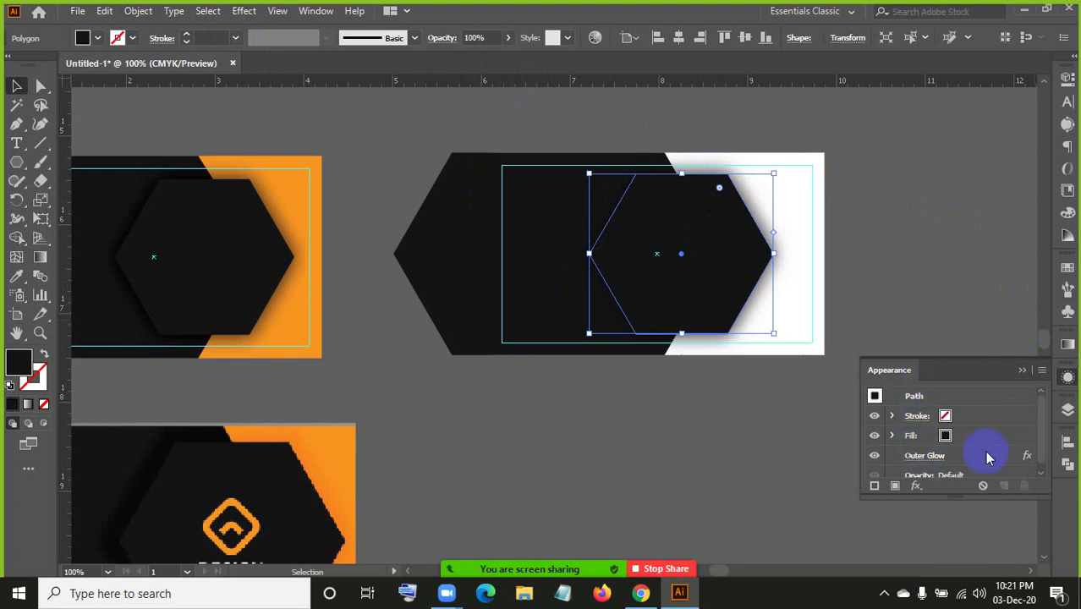
pyautogui.scroll(-1, 982, 450)
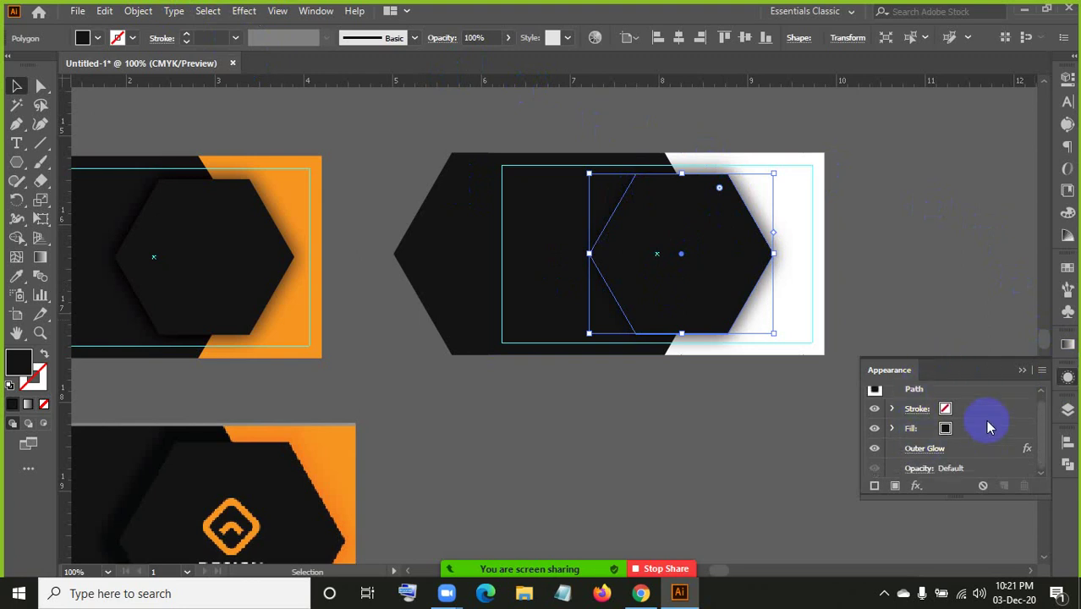
pyautogui.click(925, 449)
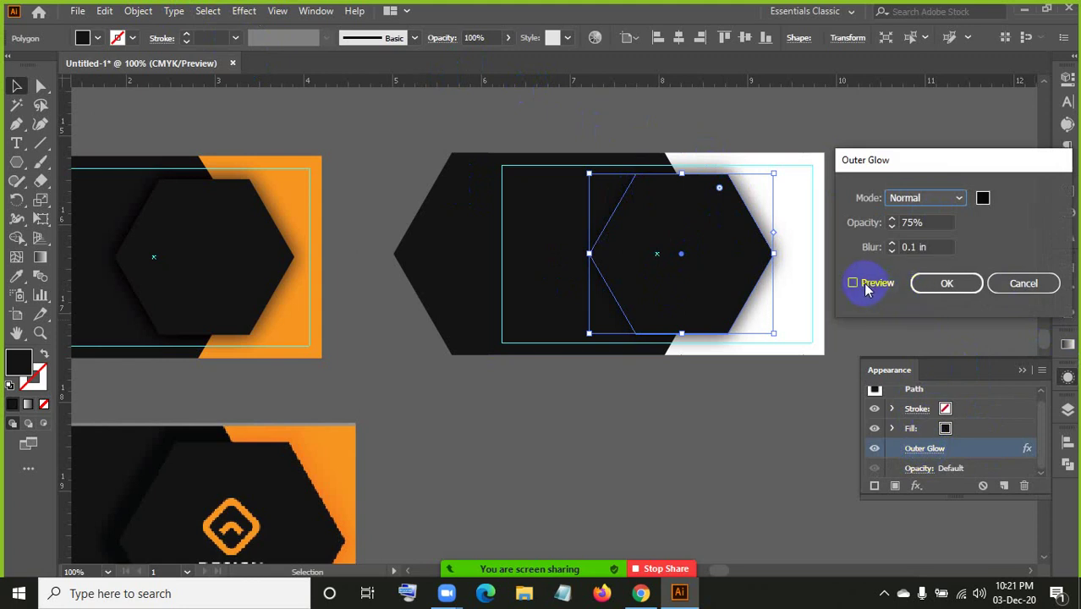
pyautogui.click(865, 285)
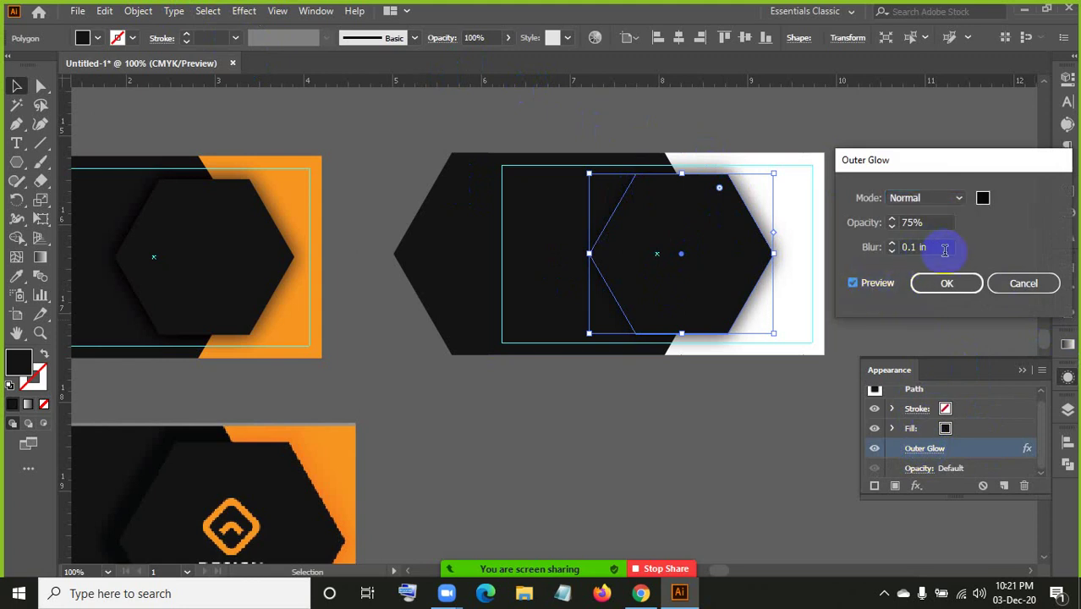
# - Try the Multiply, Screen, Overlay, Hard Light and Color Dodge blending modes on the small hexagon's outer glow
pyautogui.click(961, 200)
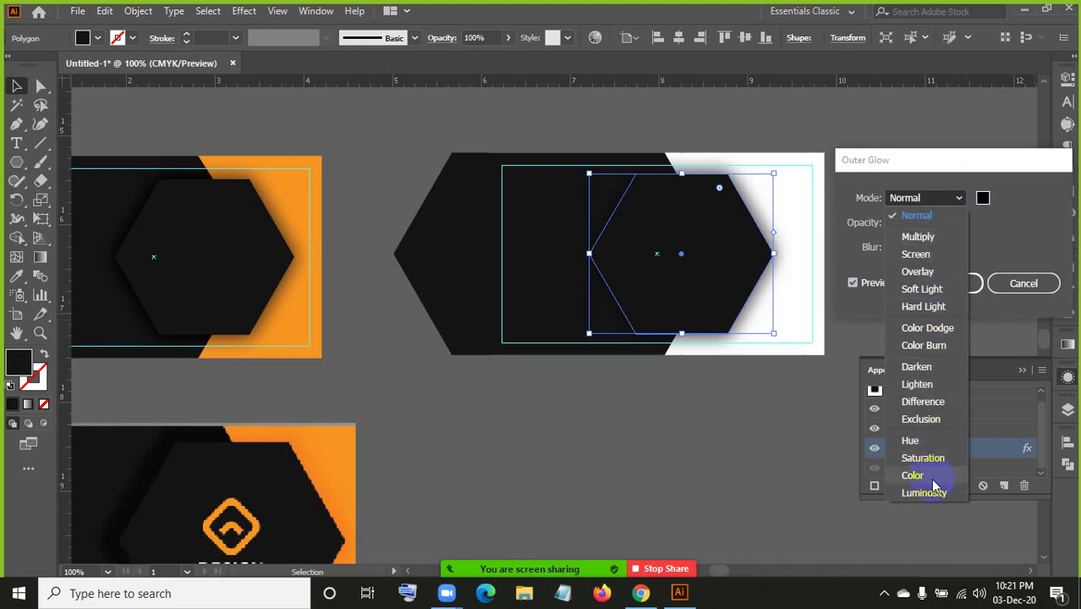
pyautogui.click(920, 240)
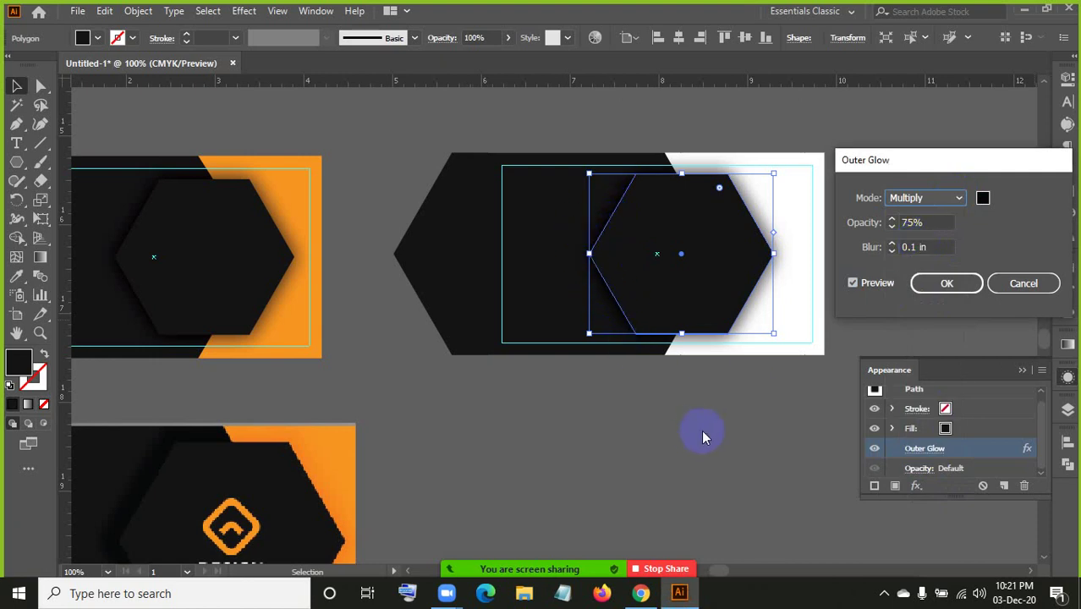
pyautogui.click(958, 200)
pyautogui.click(935, 254)
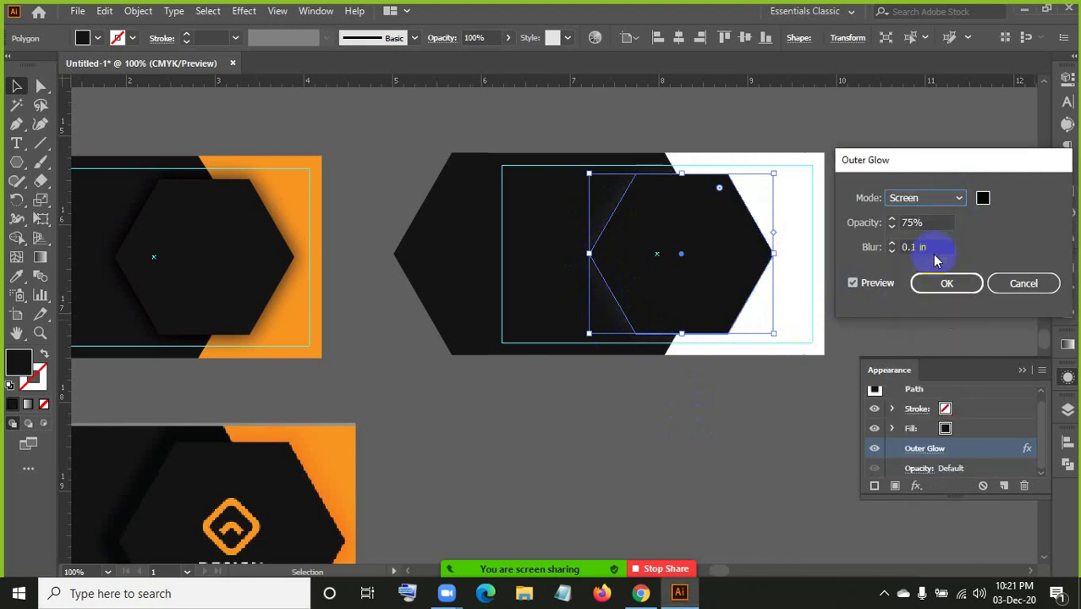
pyautogui.click(952, 201)
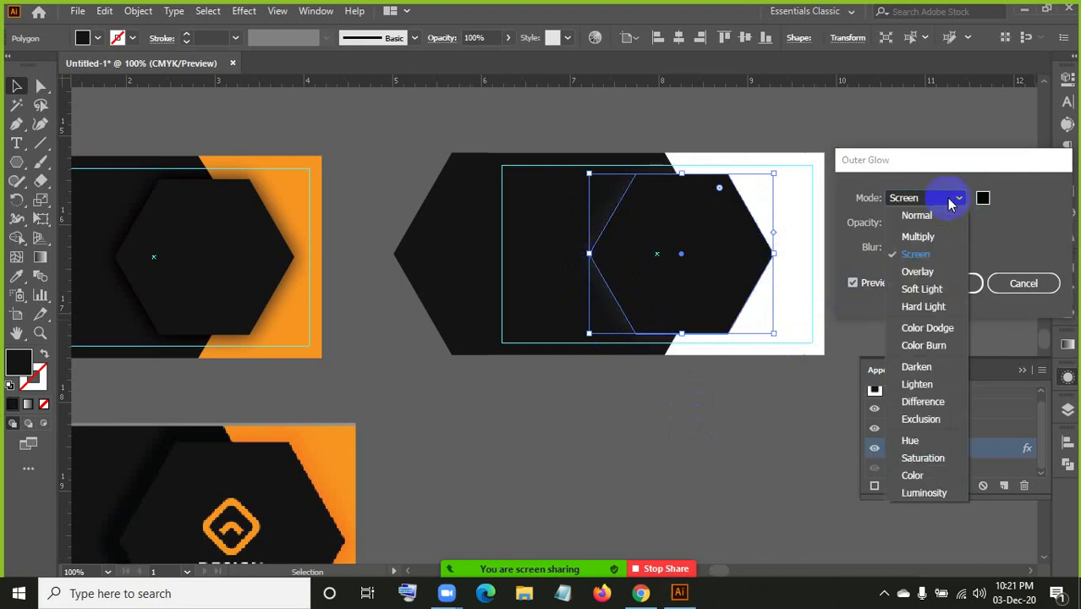
pyautogui.click(916, 271)
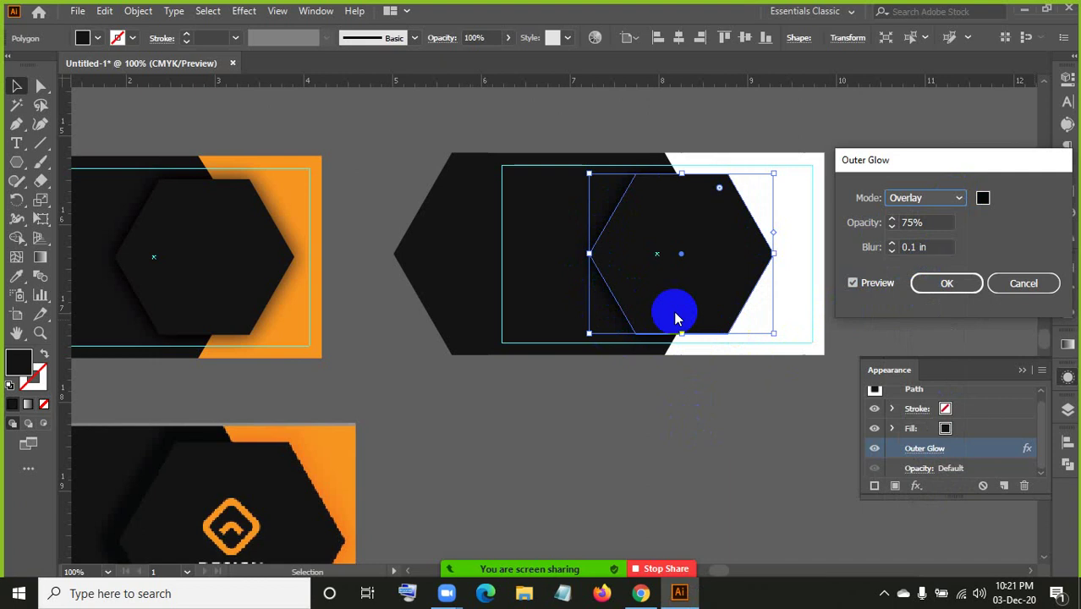
pyautogui.click(947, 200)
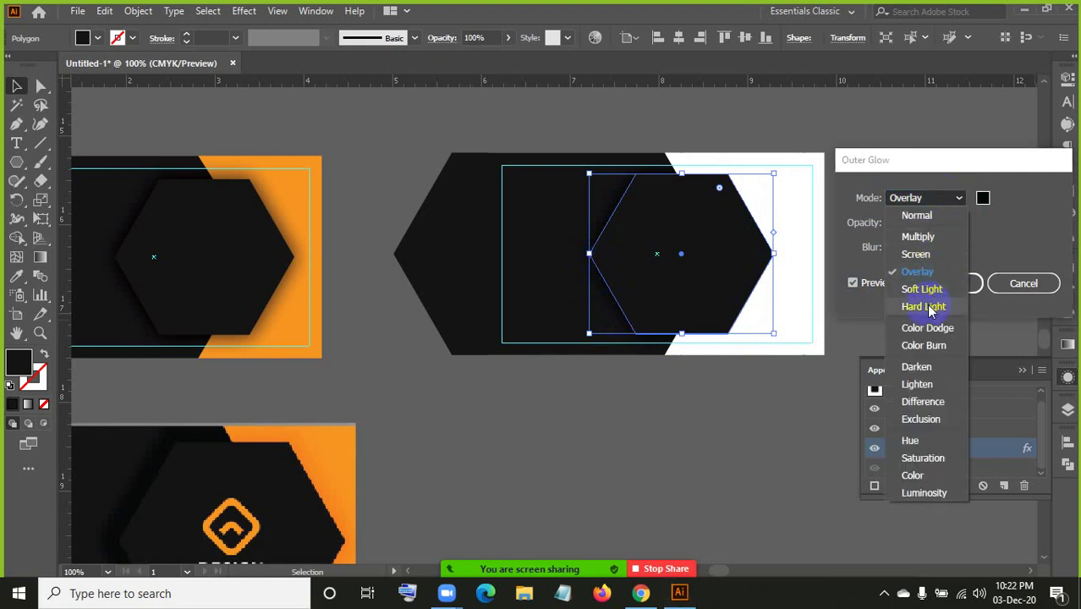
pyautogui.click(930, 308)
pyautogui.click(954, 199)
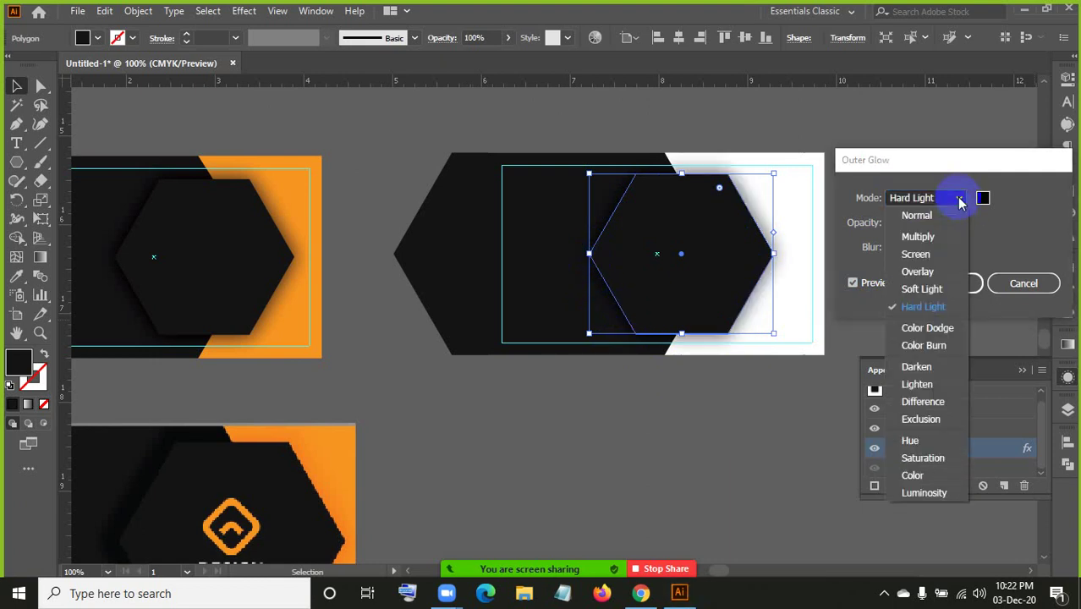
pyautogui.click(928, 328)
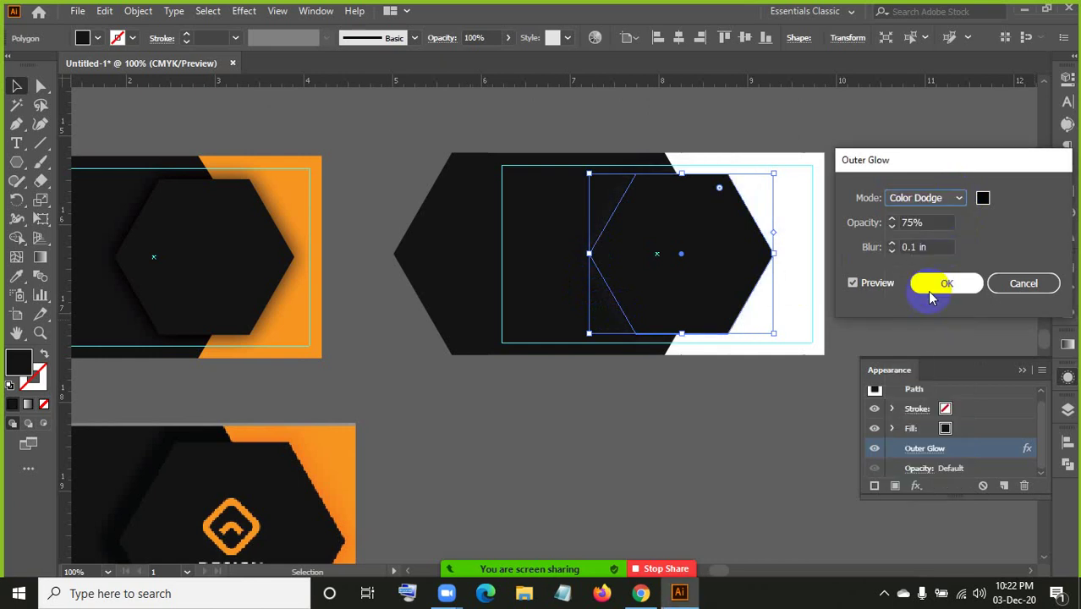
# - Set the outer glow's blending mode to Soft Light and apply it to the small hexagon
pyautogui.click(956, 198)
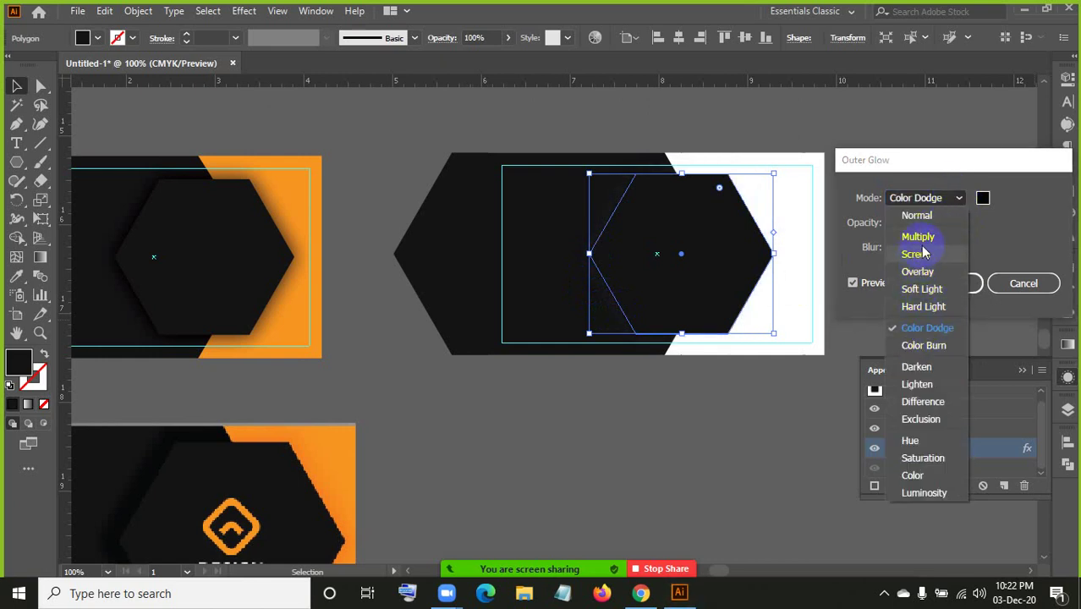
pyautogui.click(916, 290)
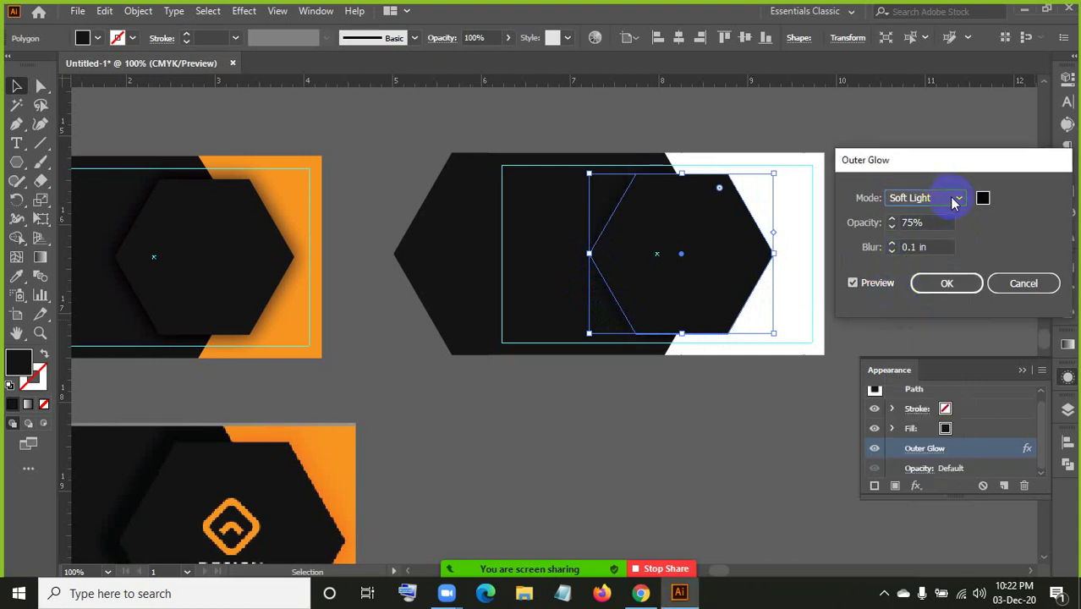
pyautogui.click(958, 284)
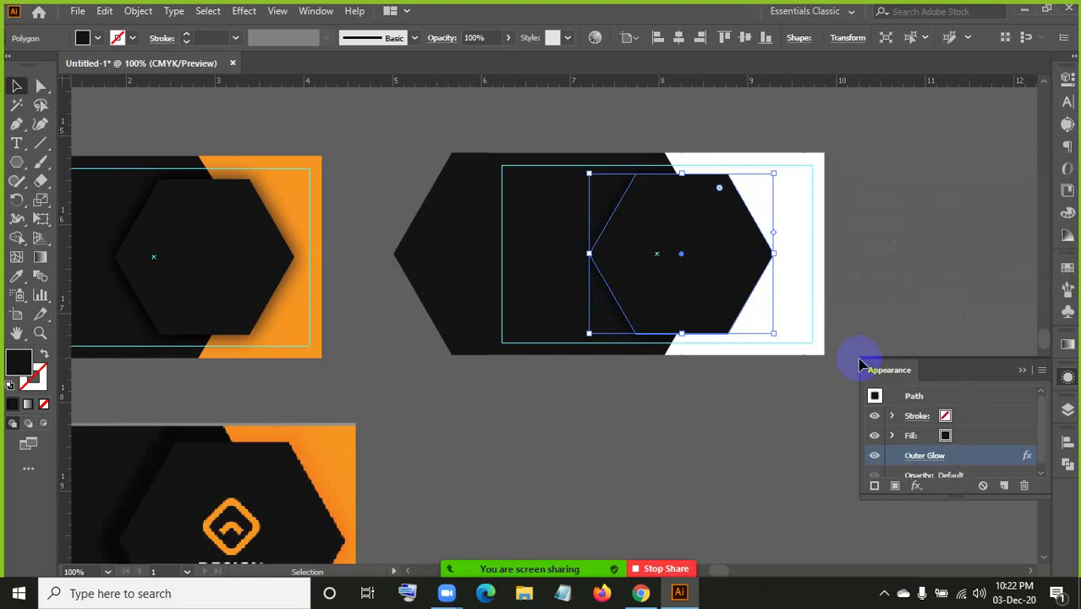
pyautogui.click(641, 434)
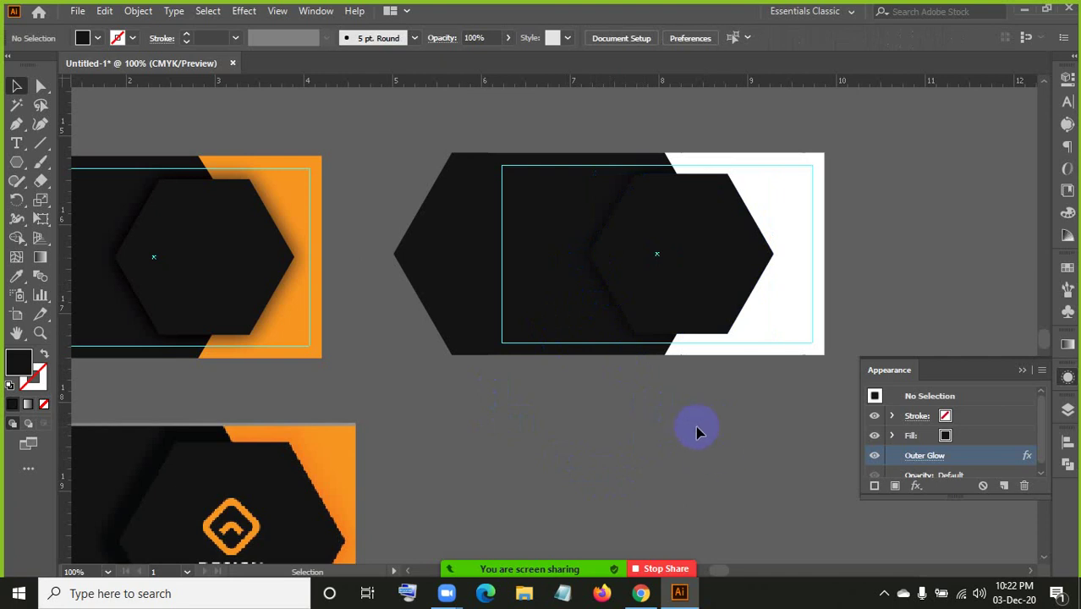
# - Fill the white card background rectangle with the orange sampled from the finished card using the Eyedropper
pyautogui.click(840, 182)
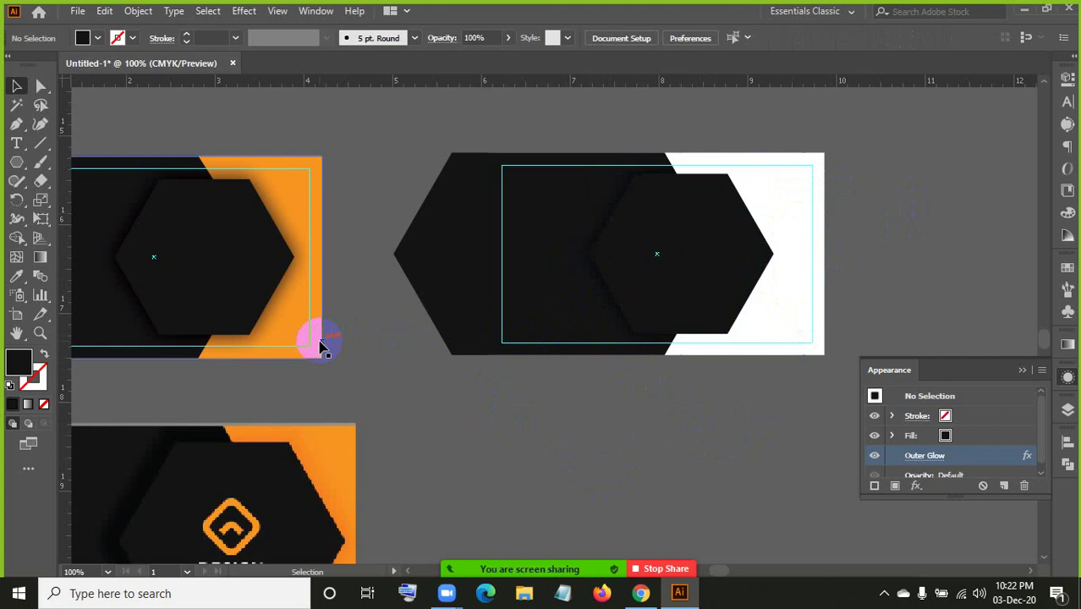
pyautogui.click(818, 186)
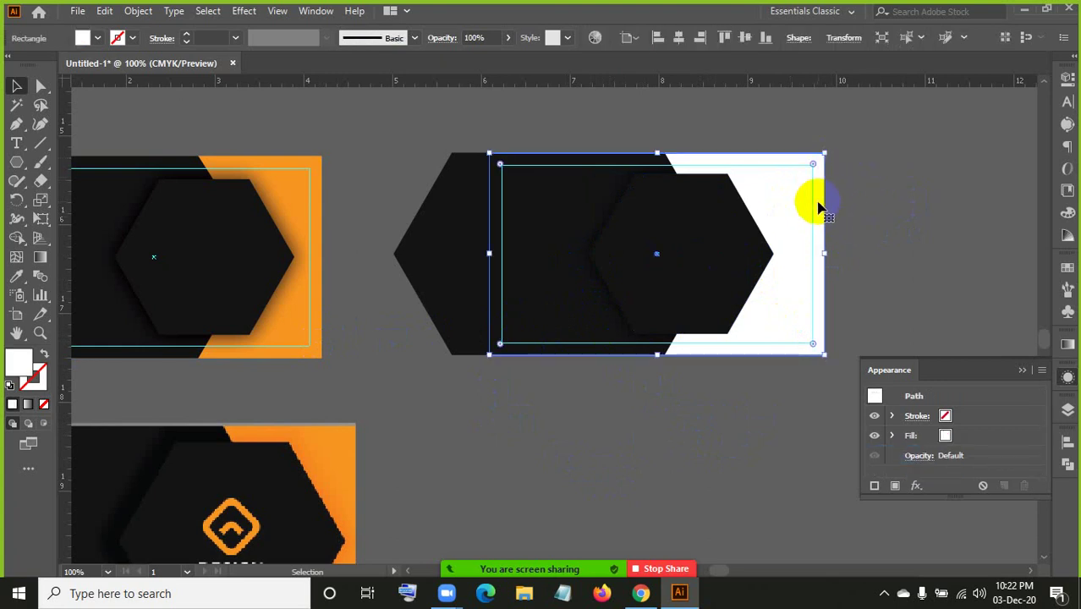
pyautogui.press('i')
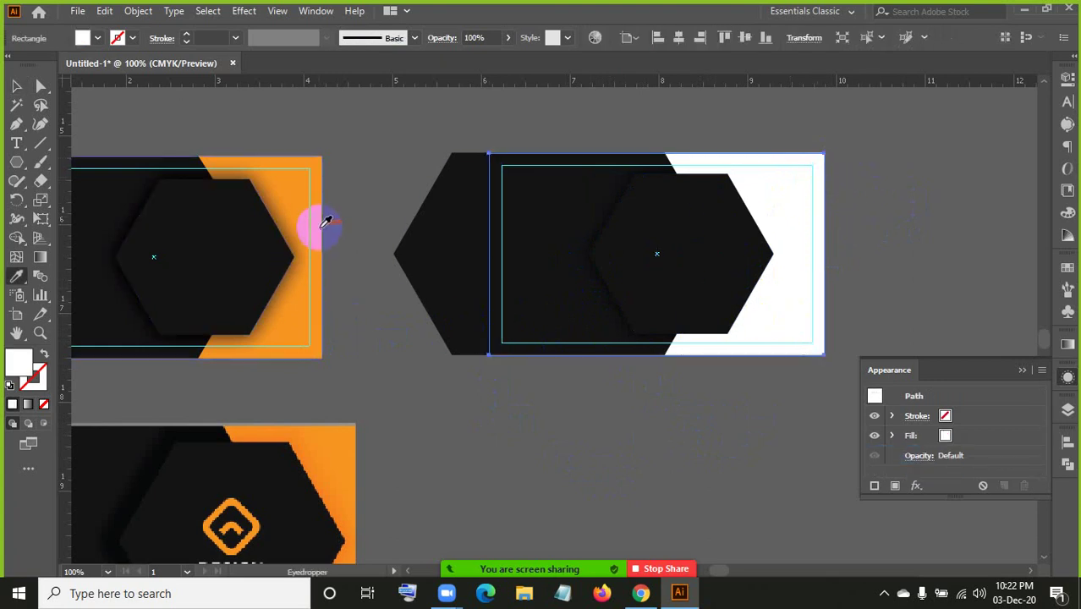
pyautogui.click(317, 216)
pyautogui.click(16, 86)
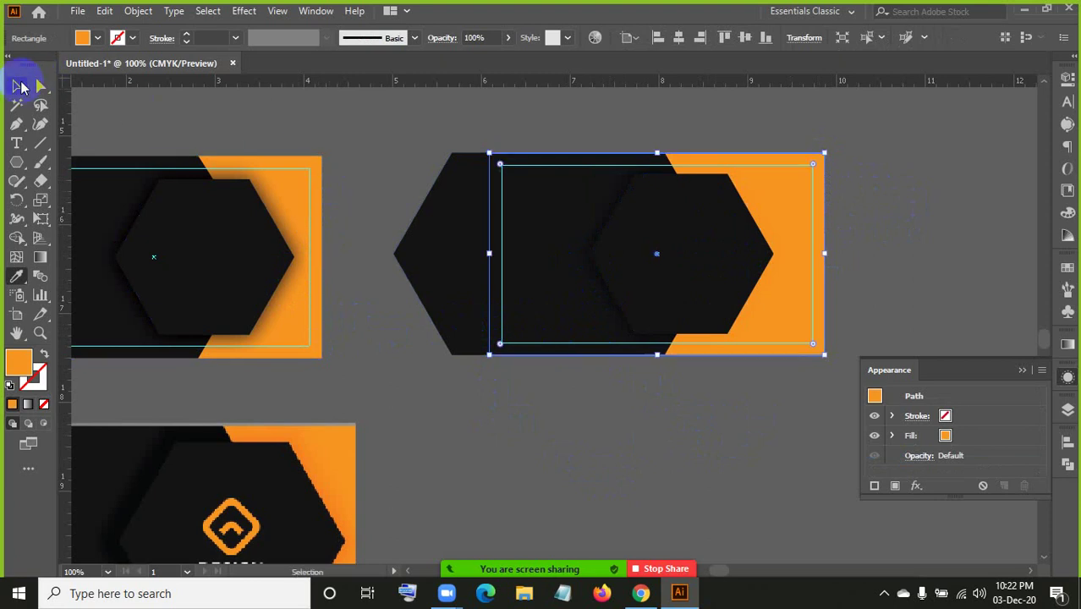
pyautogui.click(410, 372)
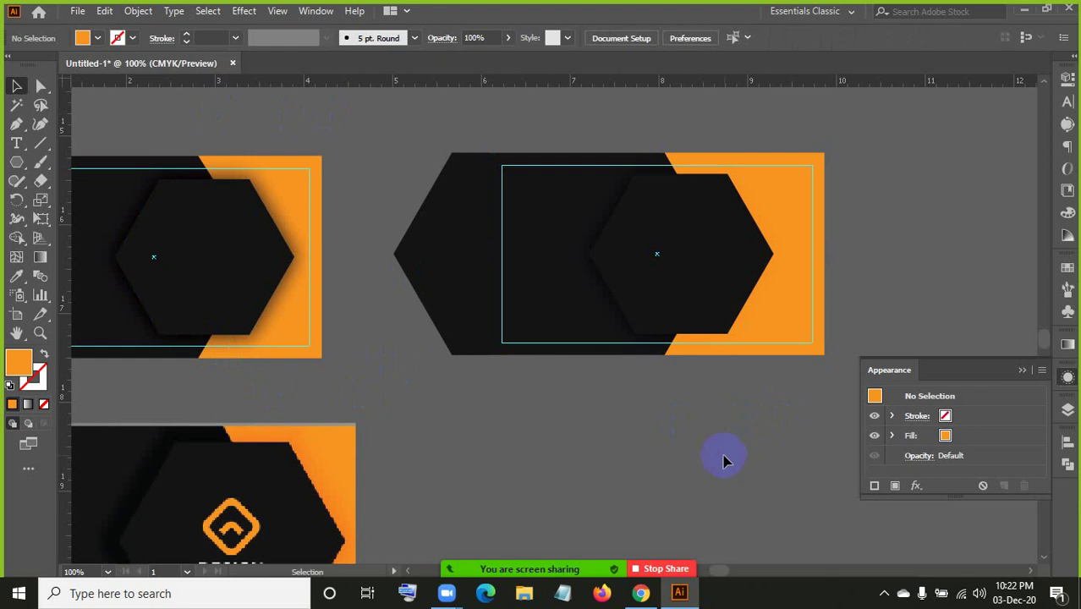
# - Move the reference card image directly beneath the card being recreated
pyautogui.scroll(-3, 723, 459)
pyautogui.scroll(2, 363, 414)
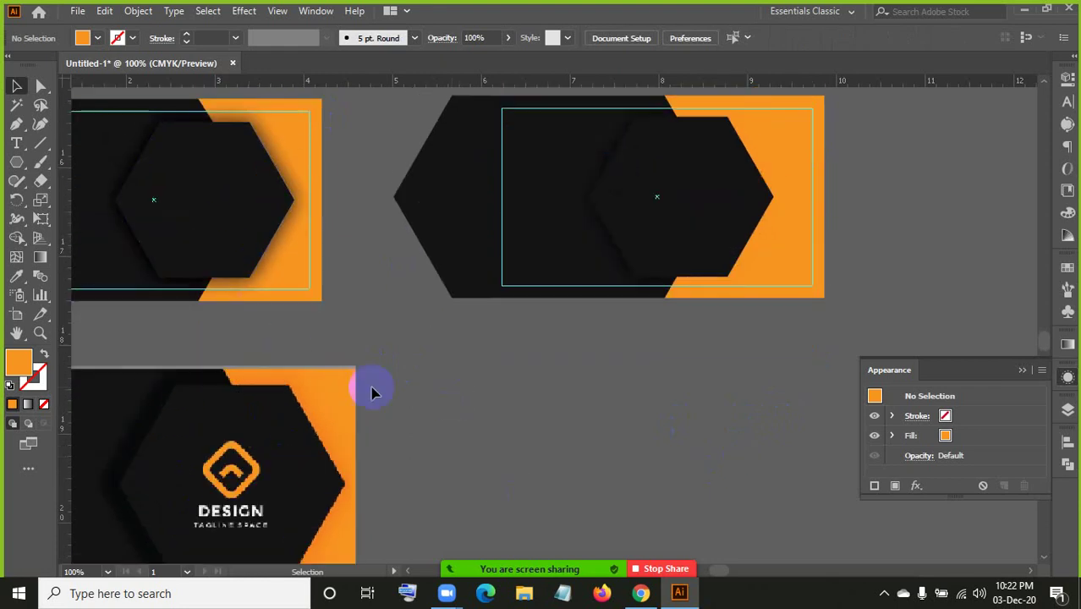
pyautogui.scroll(-1, 372, 391)
pyautogui.moveTo(206, 408); pyautogui.dragTo(652, 380)
pyautogui.scroll(3, 891, 277)
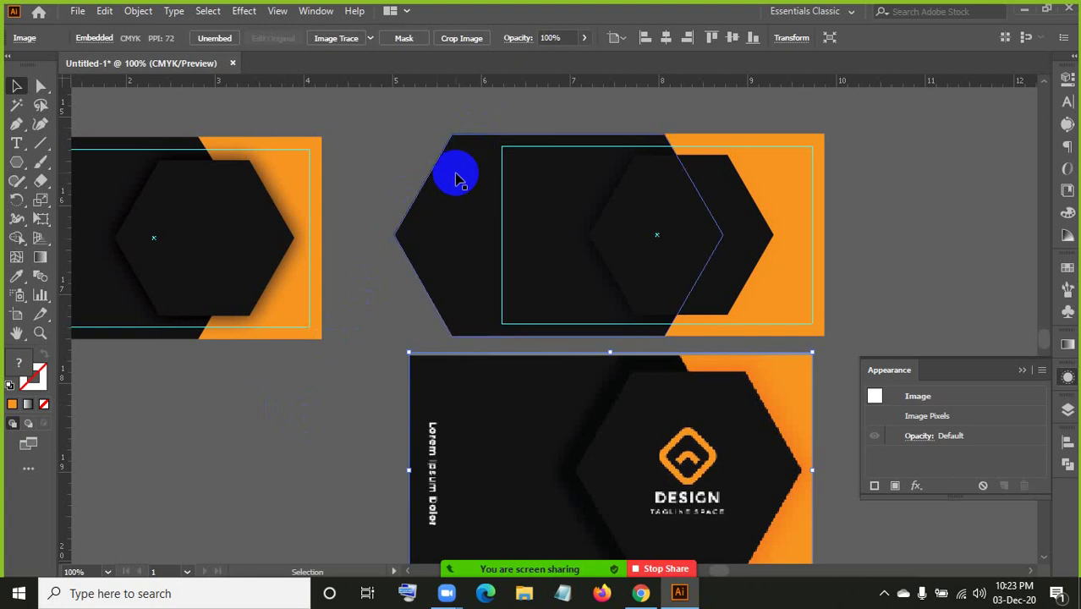
# - Select the new card's shapes and apply Shape Builder to the part of the large hexagon overhanging the card's left edge
pyautogui.moveTo(439, 119); pyautogui.dragTo(493, 309)
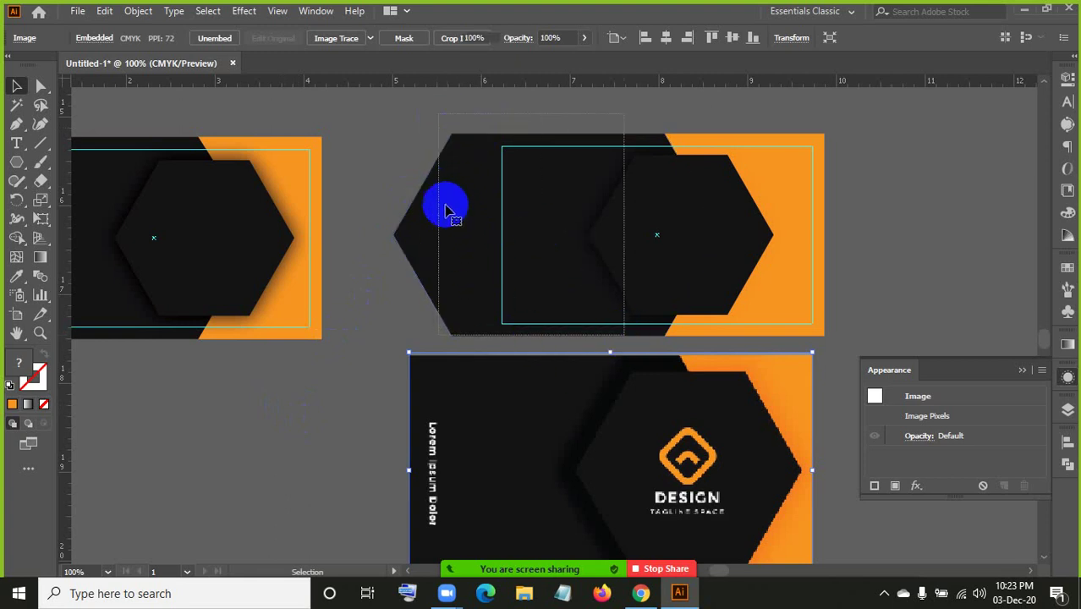
pyautogui.click(406, 241)
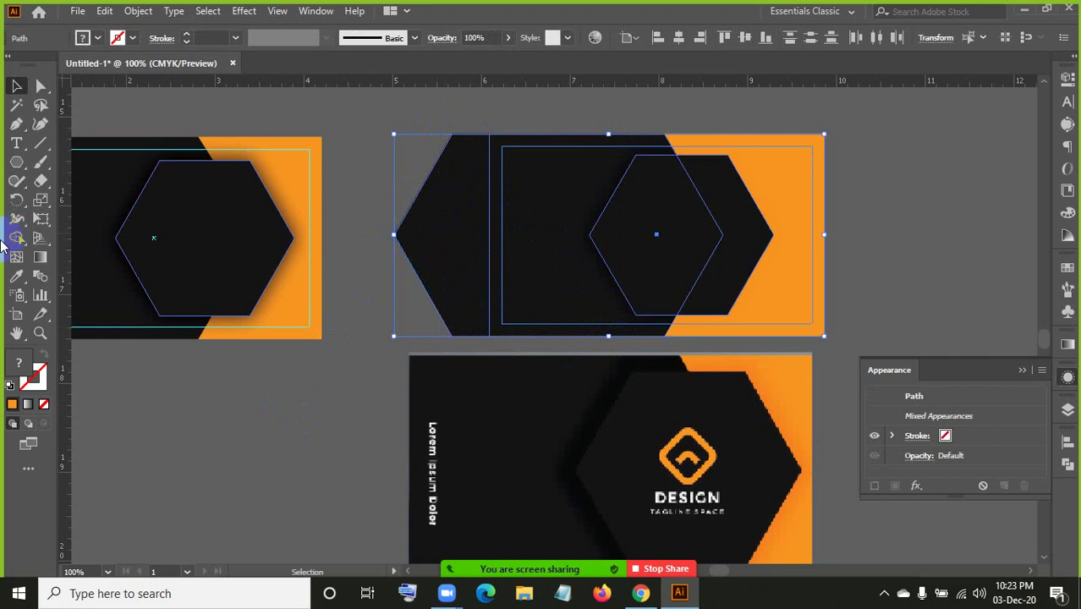
pyautogui.click(15, 239)
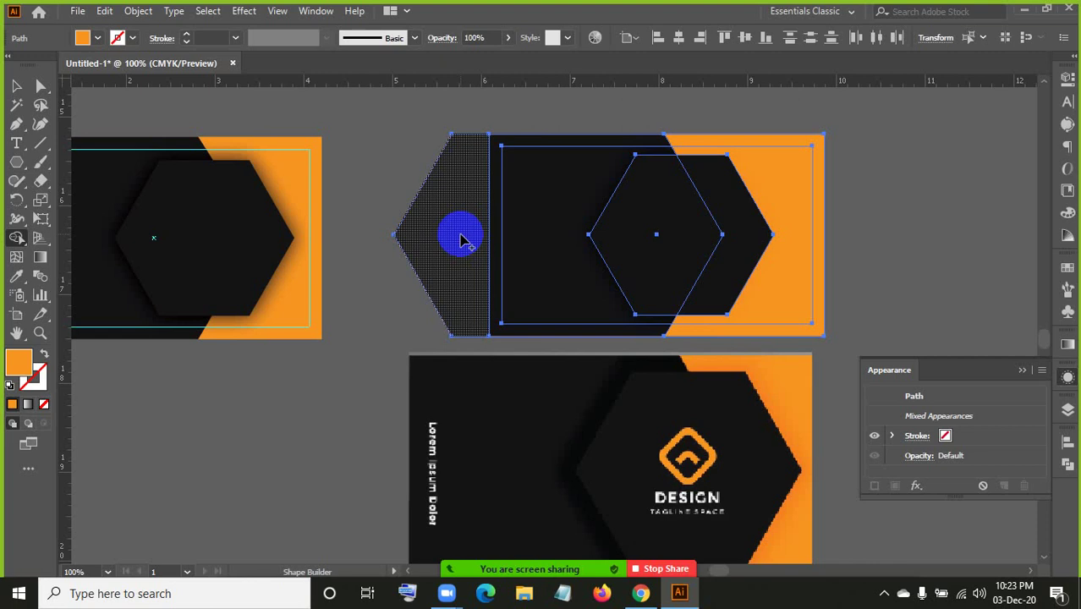
pyautogui.click(461, 241)
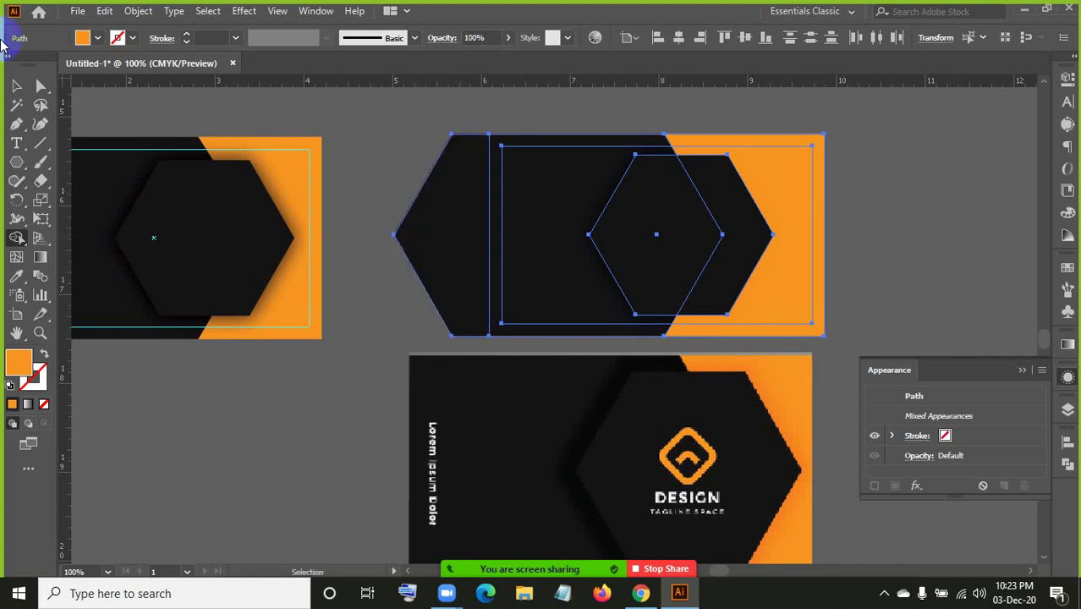
pyautogui.click(16, 85)
pyautogui.click(396, 121)
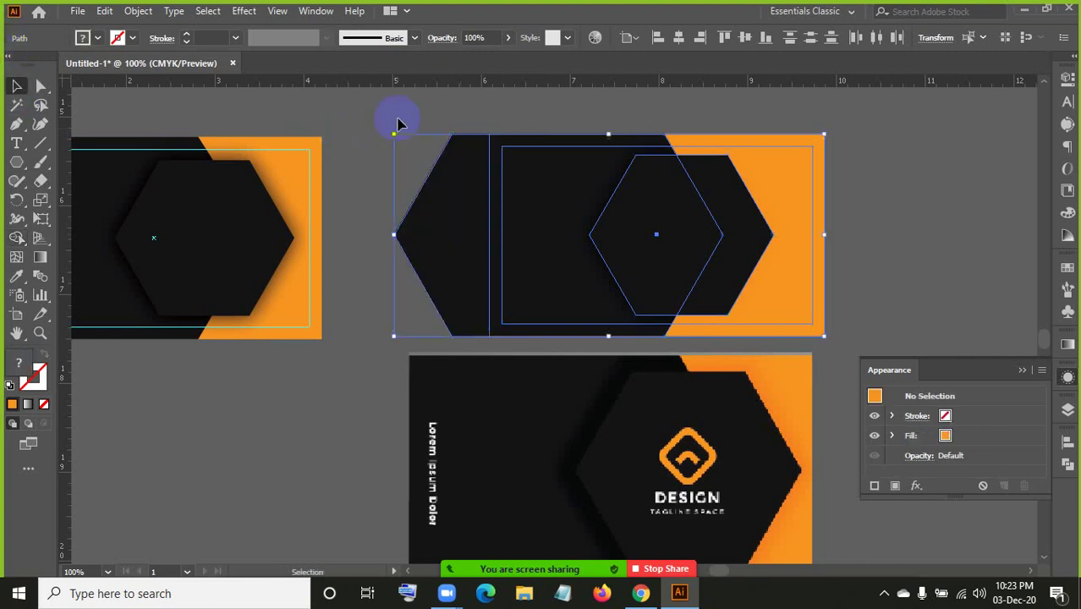
pyautogui.click(824, 334)
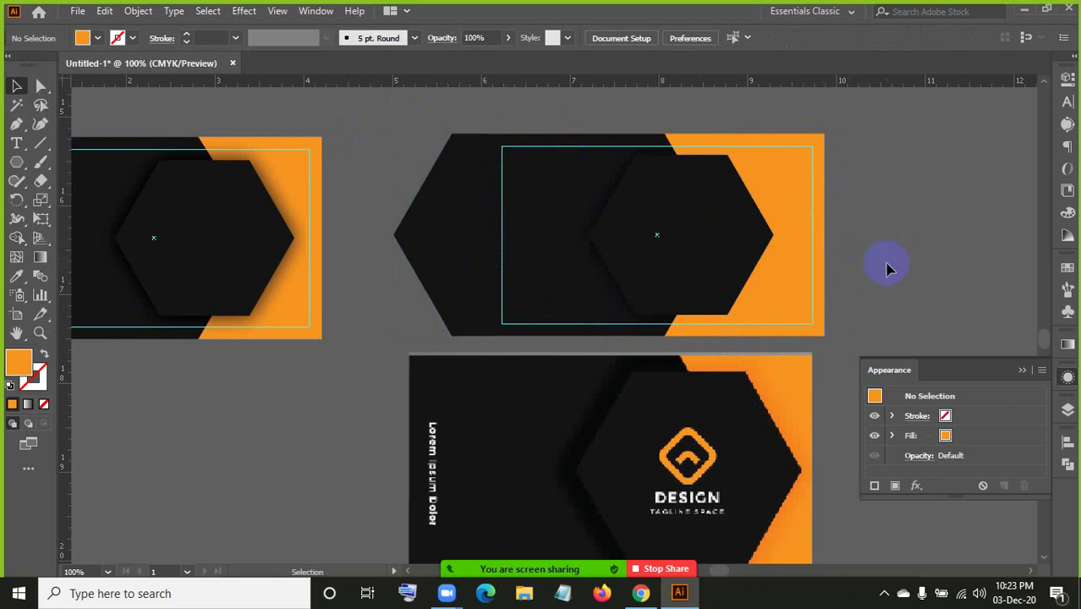
pyautogui.scroll(2, 886, 269)
pyautogui.click(16, 161)
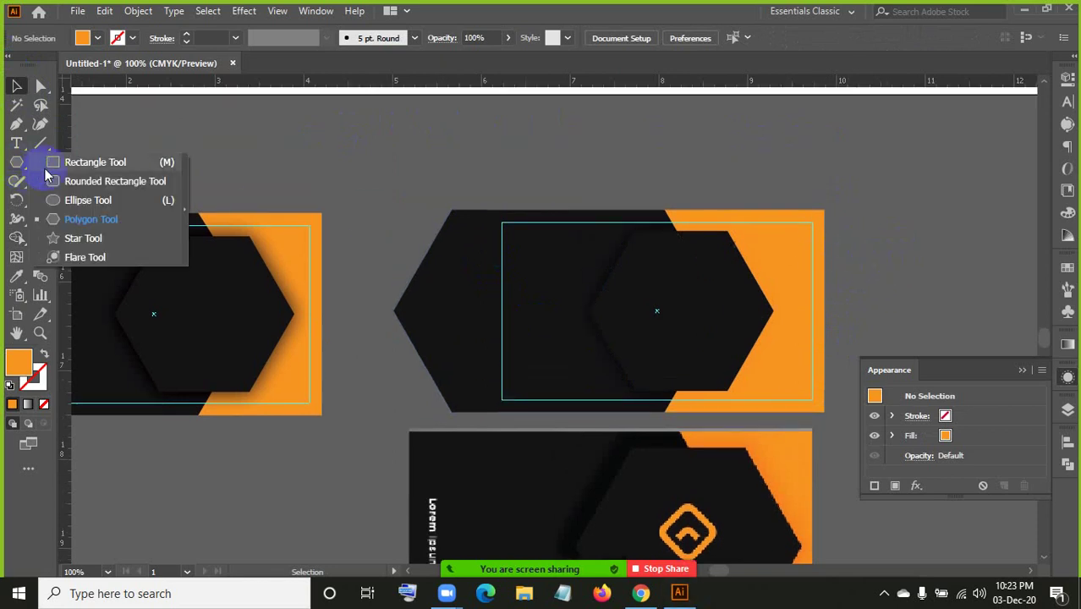
pyautogui.click(74, 163)
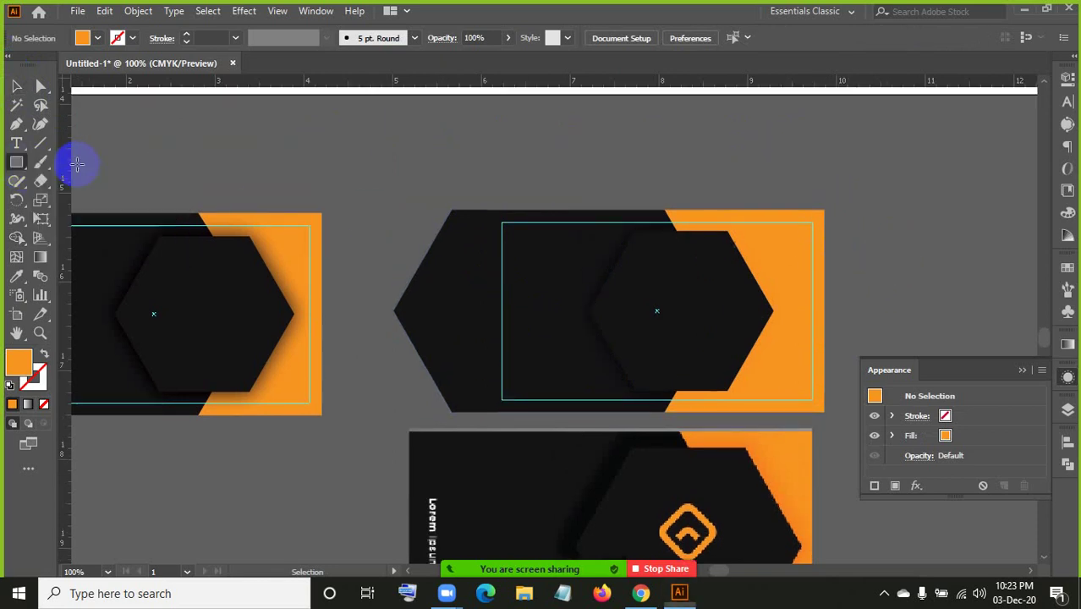
pyautogui.click(517, 147)
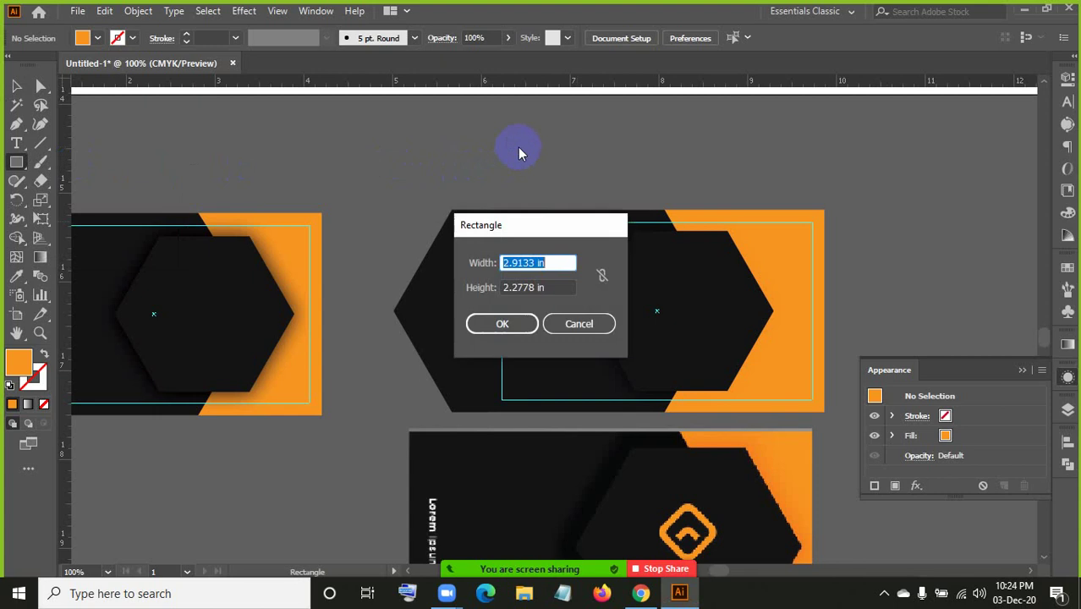
pyautogui.click(553, 261)
pyautogui.doubleClick(557, 263)
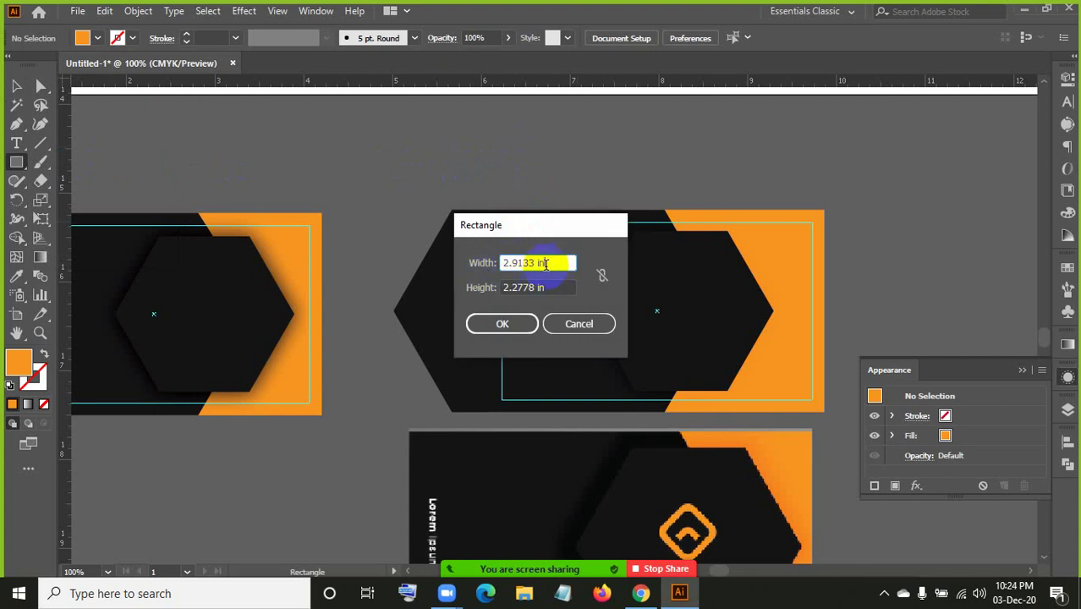
pyautogui.moveTo(558, 263); pyautogui.dragTo(526, 281)
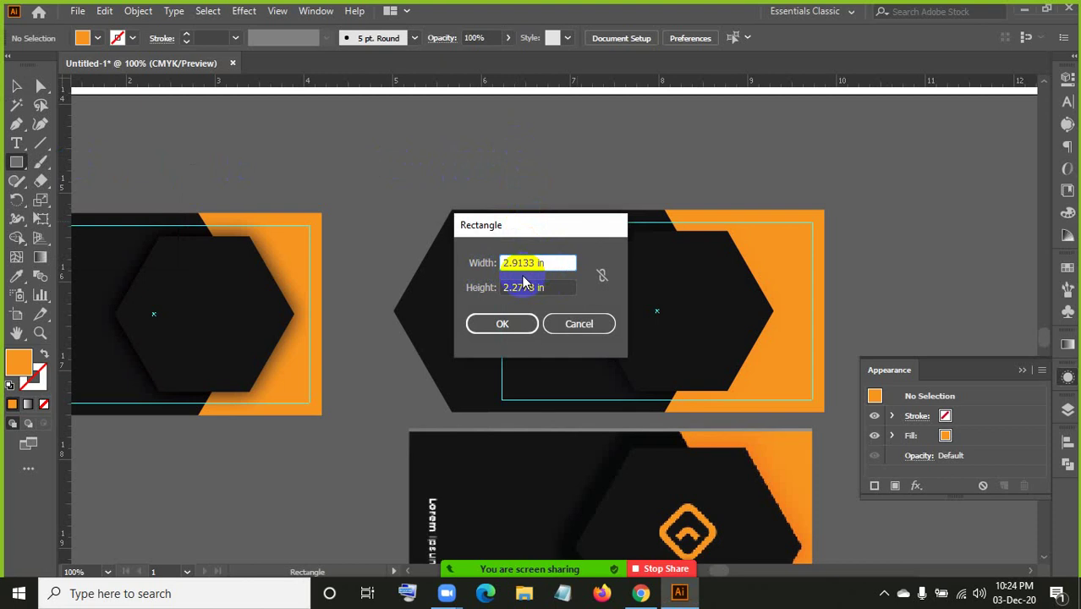
pyautogui.doubleClick(556, 262)
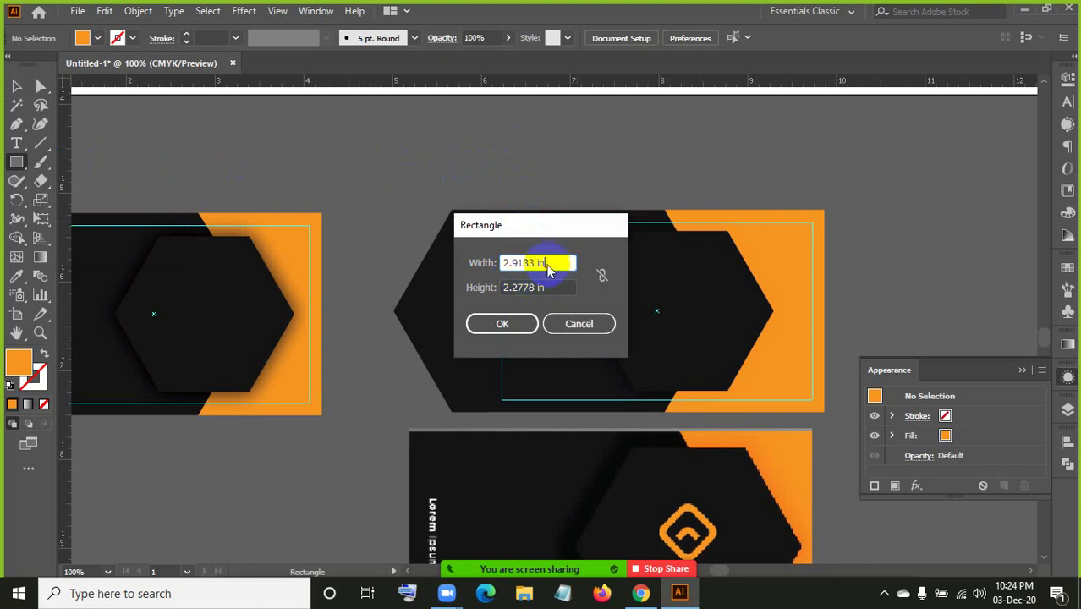
pyautogui.click(577, 323)
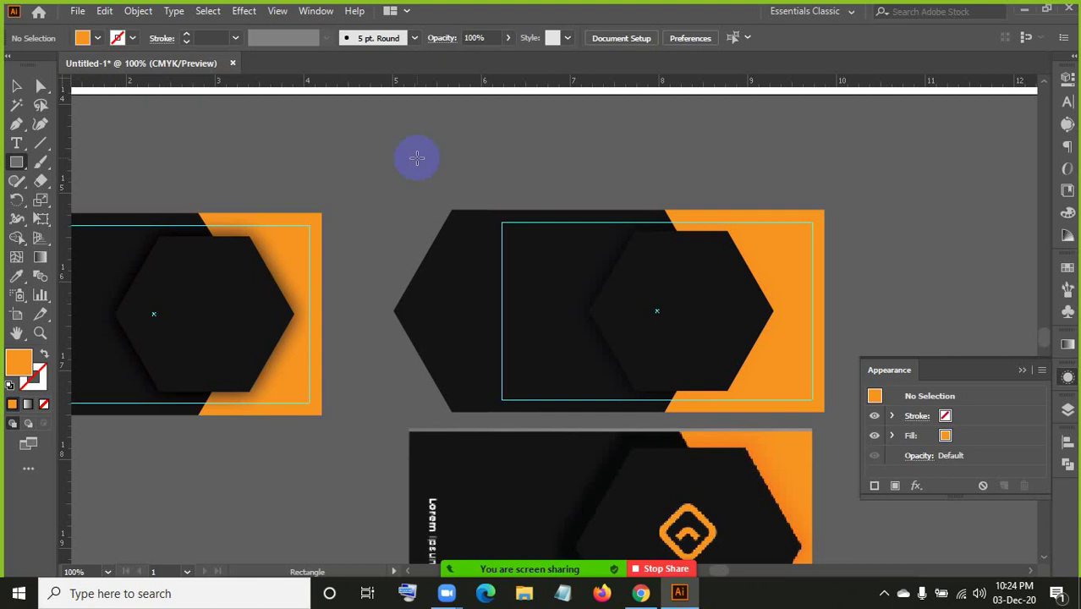
pyautogui.click(16, 163)
pyautogui.click(265, 161)
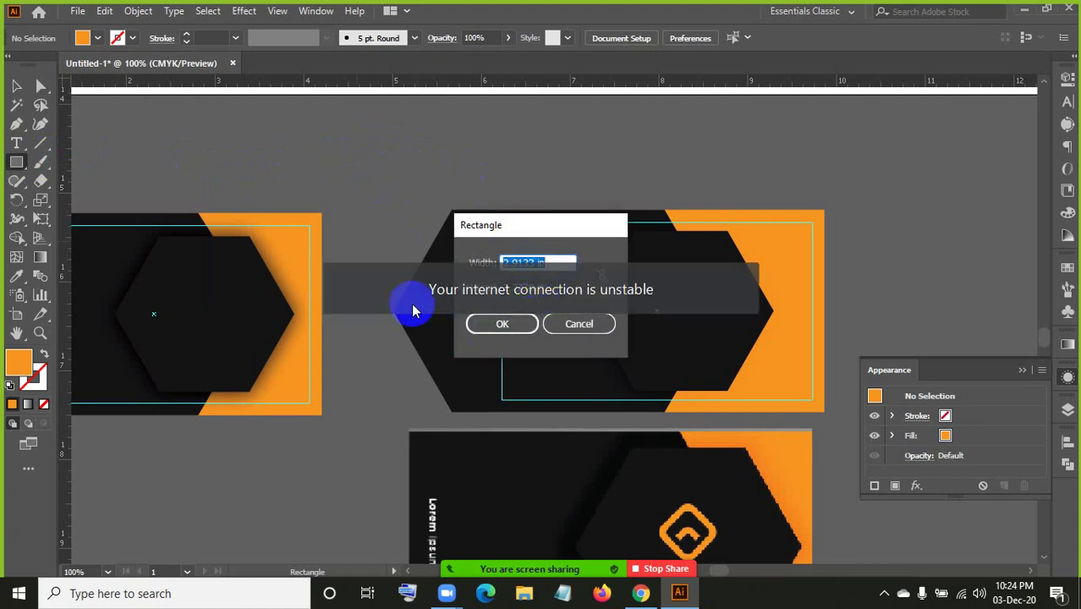
pyautogui.click(577, 326)
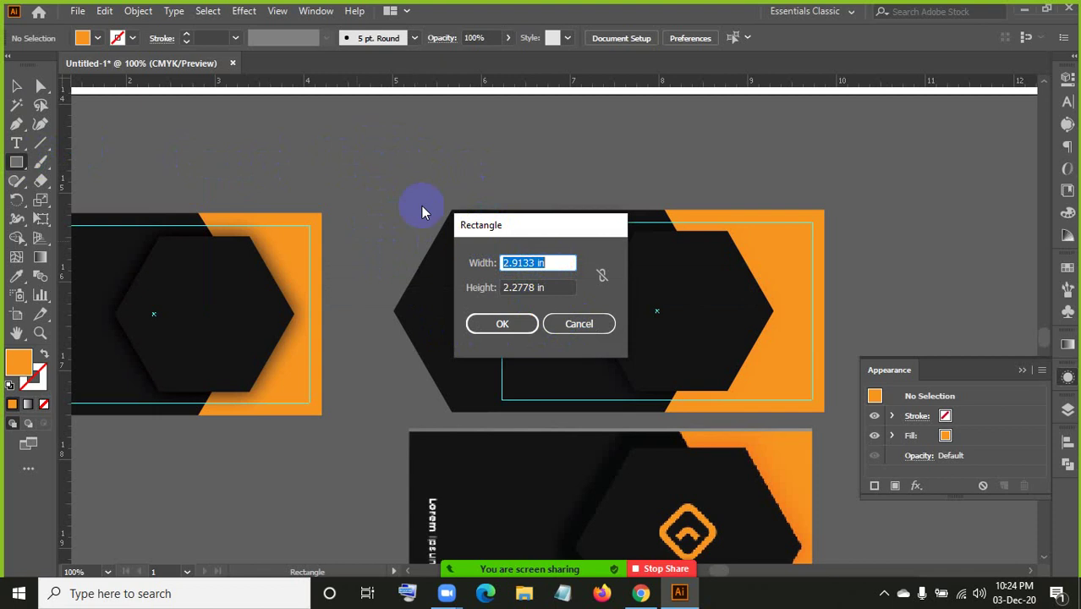
pyautogui.click(579, 325)
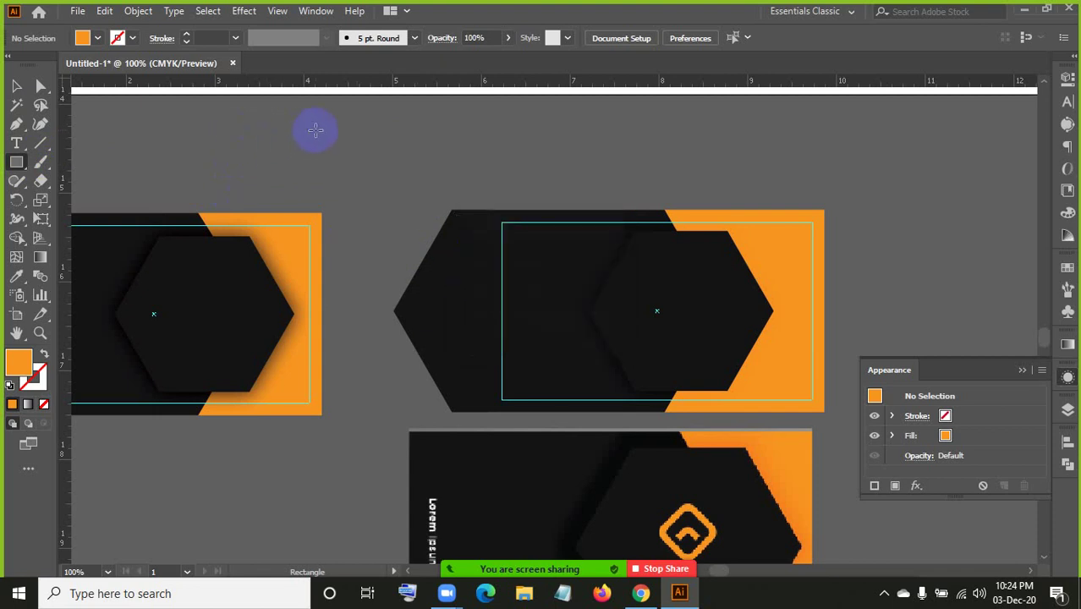
# - Hide and redisplay the rulers, switch their units to centimeters and check the units in the Rectangle size dialog
pyautogui.hotkey('ctrl', 'r')
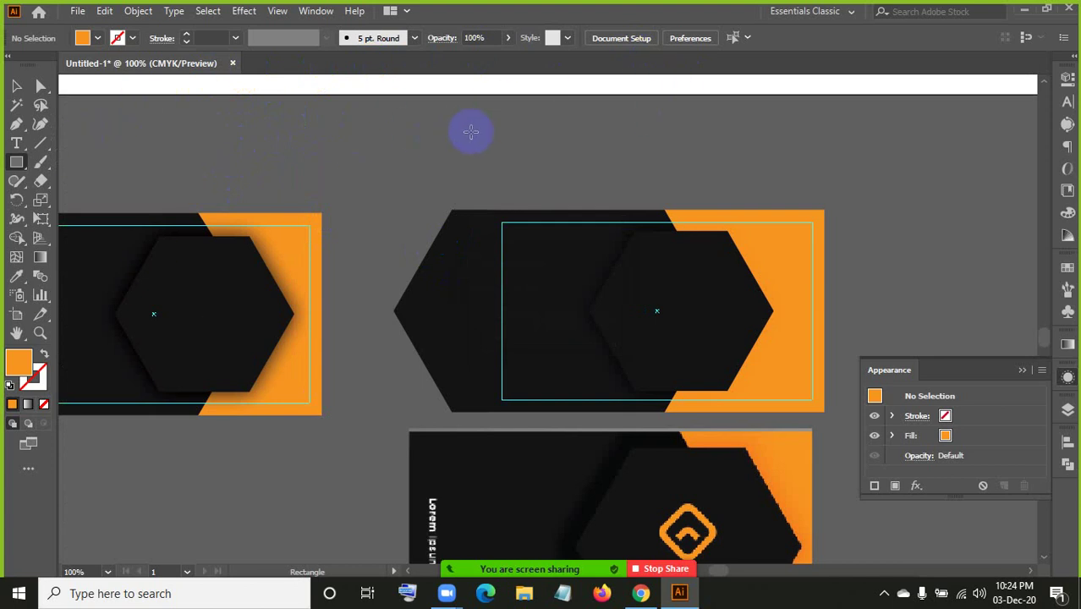
pyautogui.hotkey('ctrl', 'r')
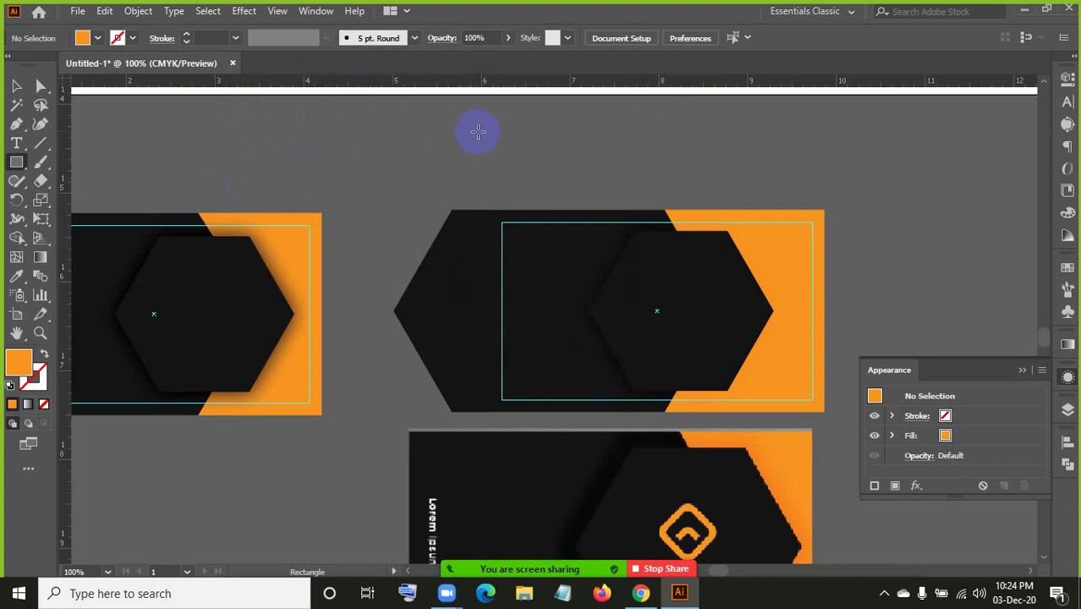
pyautogui.rightClick(506, 88)
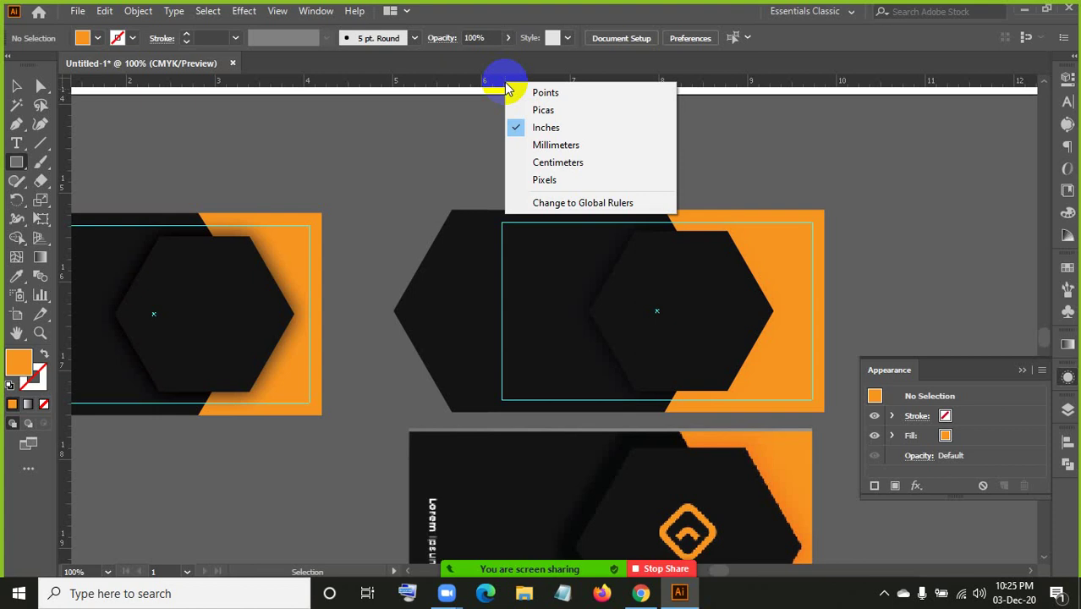
pyautogui.click(543, 162)
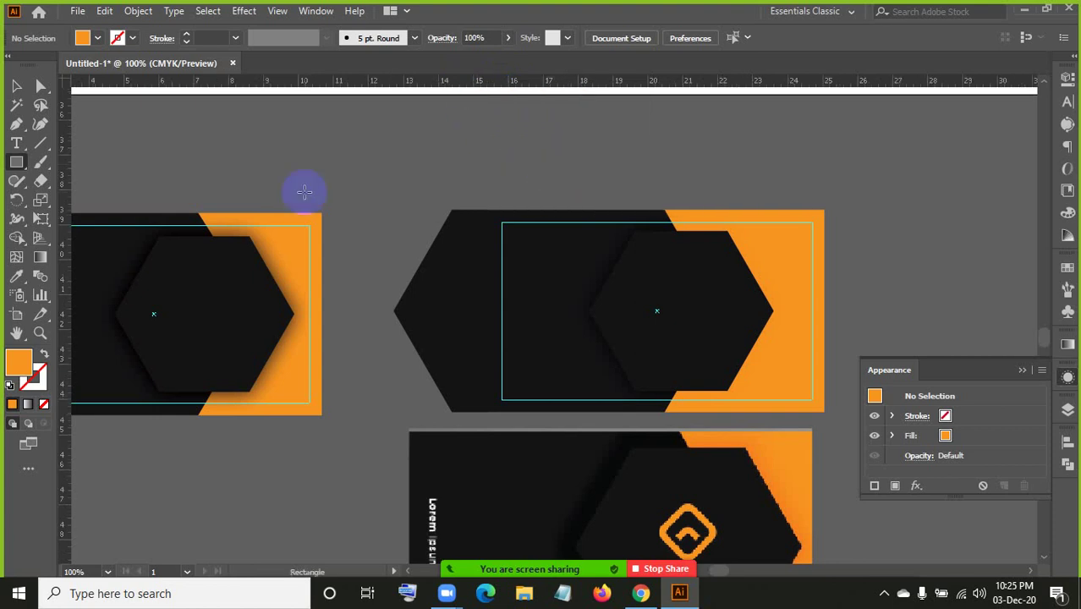
pyautogui.click(322, 162)
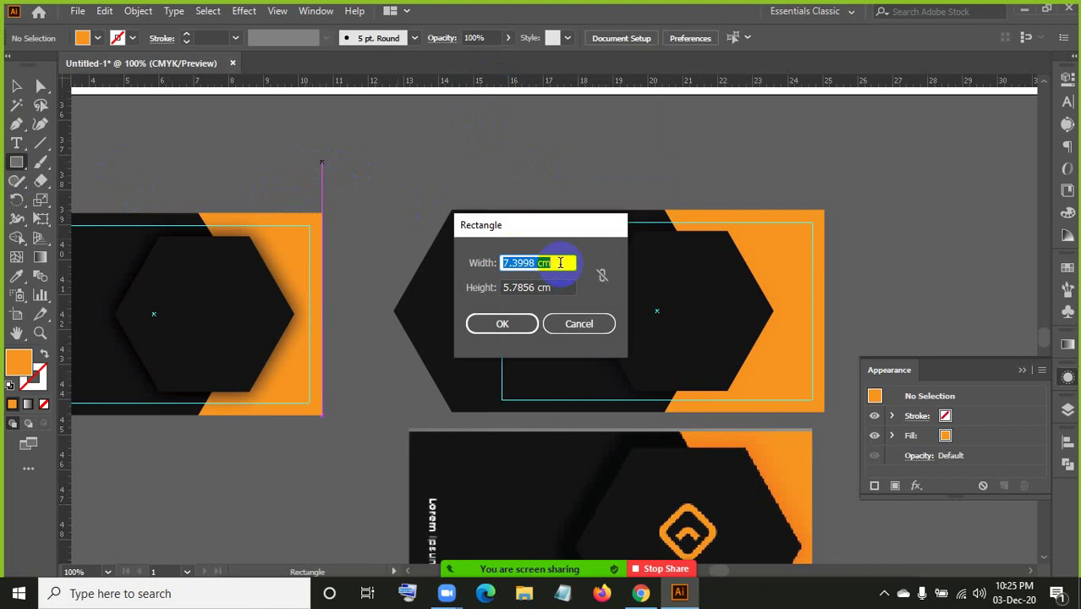
pyautogui.click(579, 324)
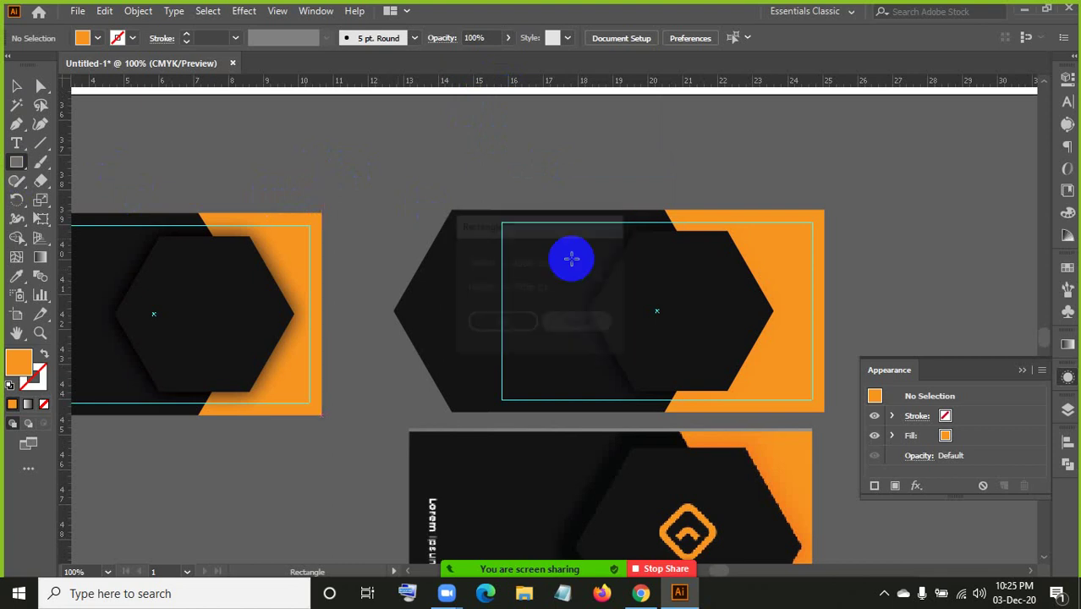
# - Switch the ruler units to pixels and check the units in the Rectangle size dialog
pyautogui.rightClick(493, 84)
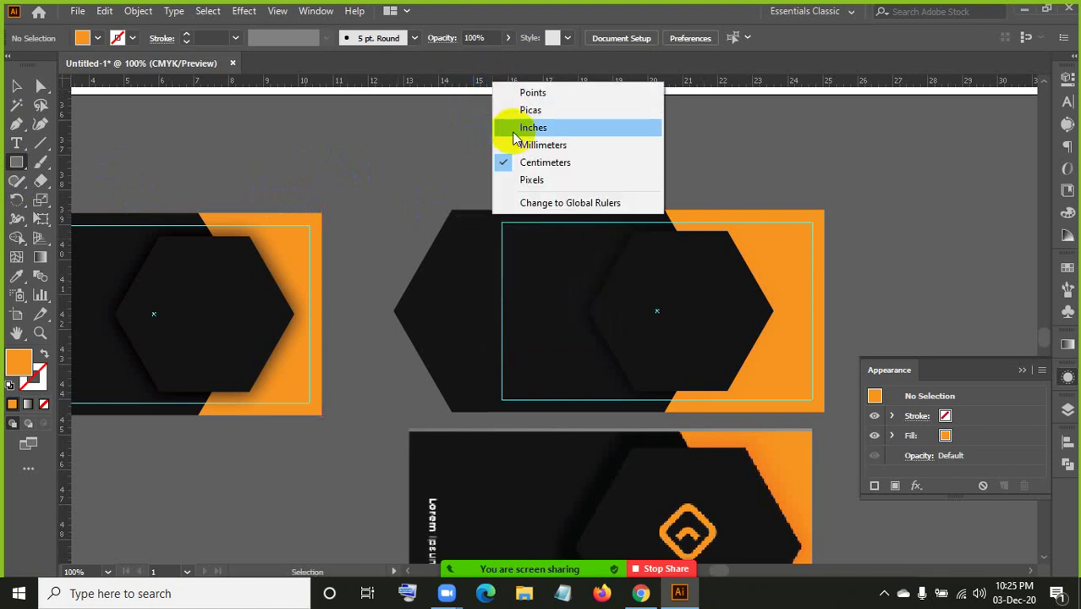
pyautogui.click(532, 178)
pyautogui.click(365, 162)
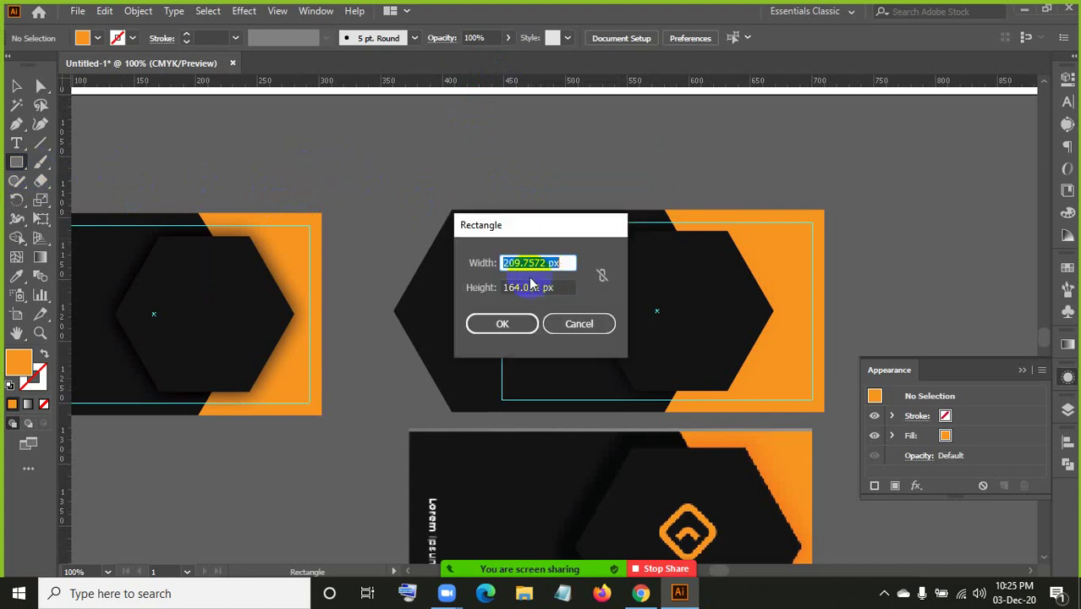
pyautogui.click(578, 324)
# - Set the ruler units to inches and create a rectangle 3.5 in wide and 2 in high above the new card
pyautogui.rightClick(476, 82)
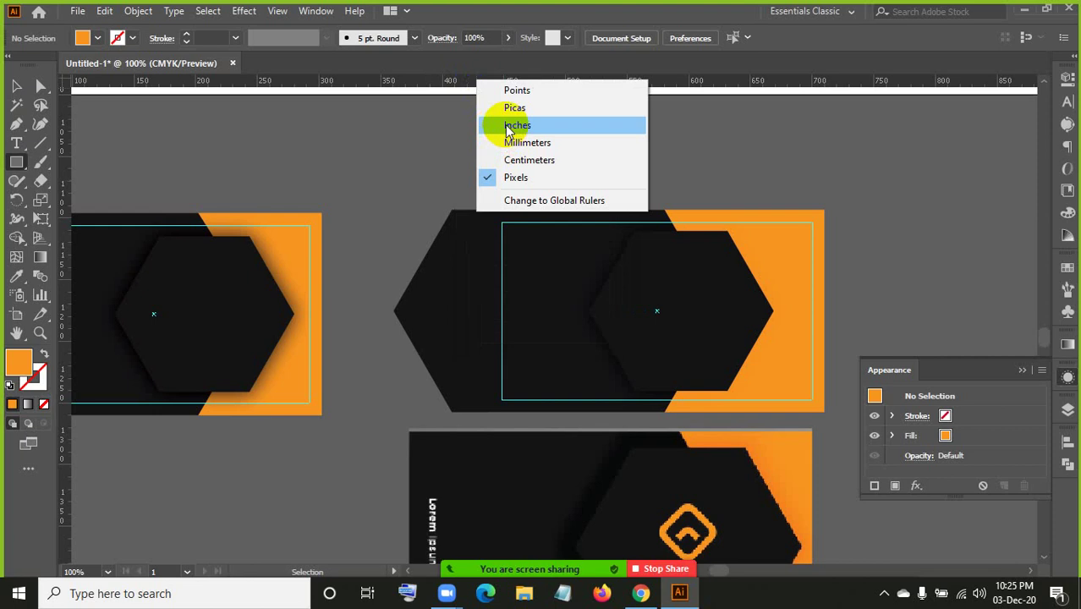
pyautogui.click(516, 125)
pyautogui.click(385, 161)
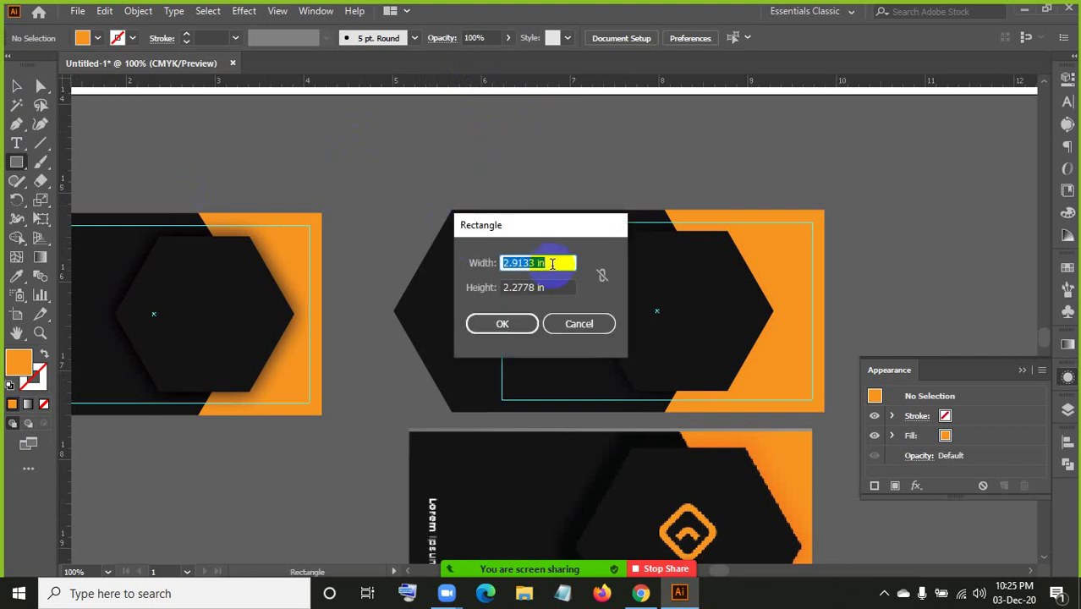
pyautogui.write('3.5')
pyautogui.press('Tab')
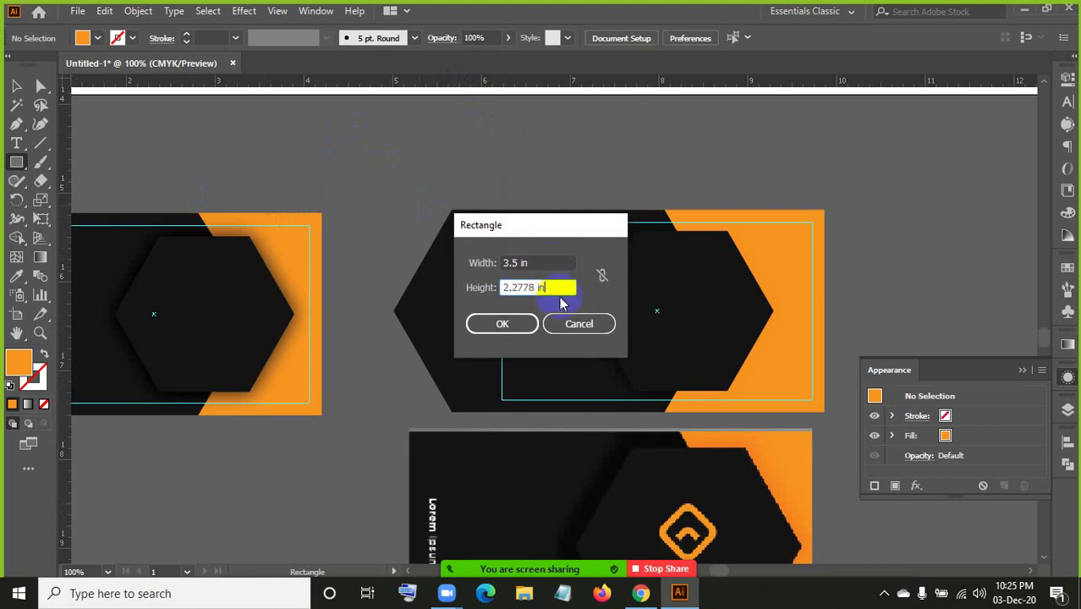
pyautogui.write('2')
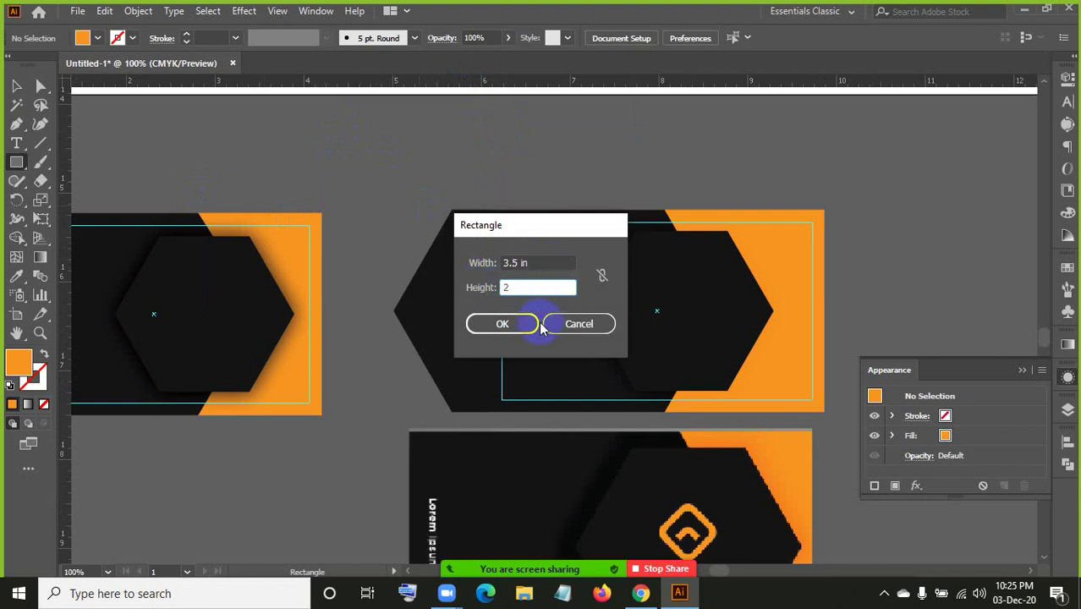
pyautogui.click(555, 260)
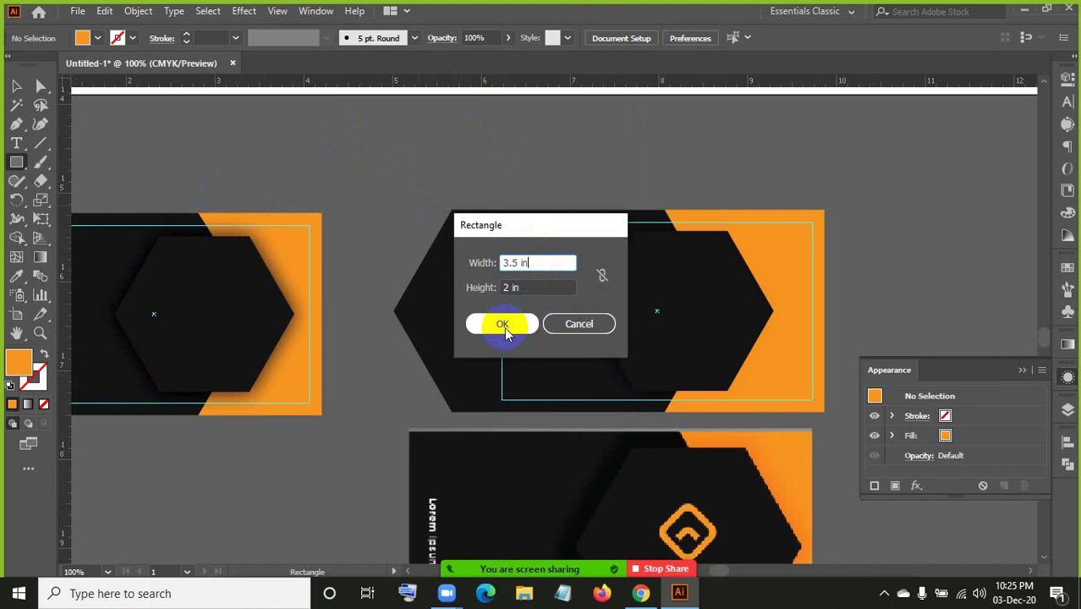
pyautogui.click(505, 326)
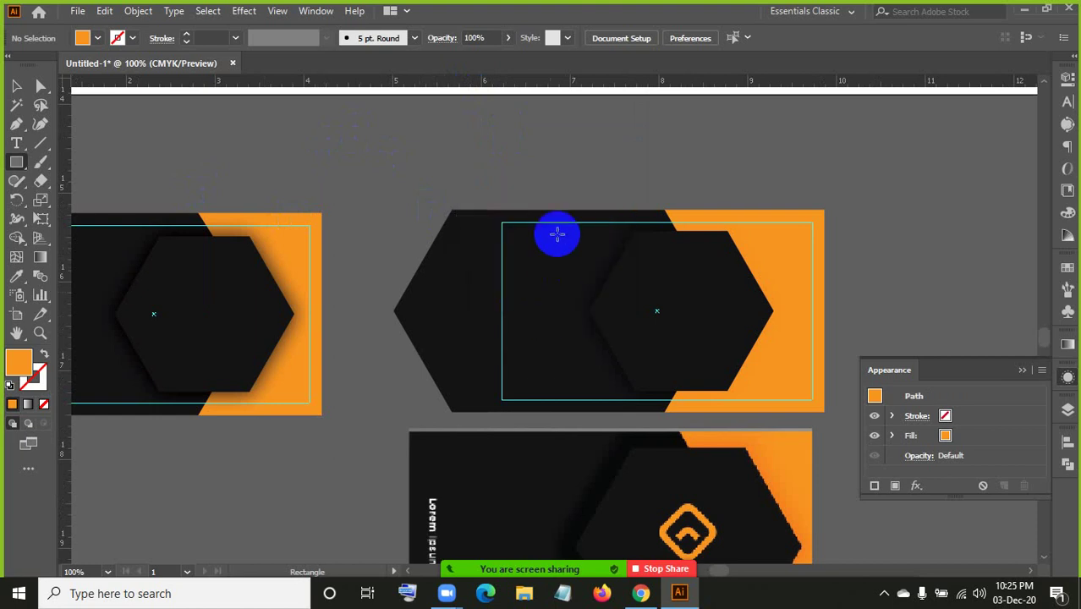
pyautogui.click(13, 86)
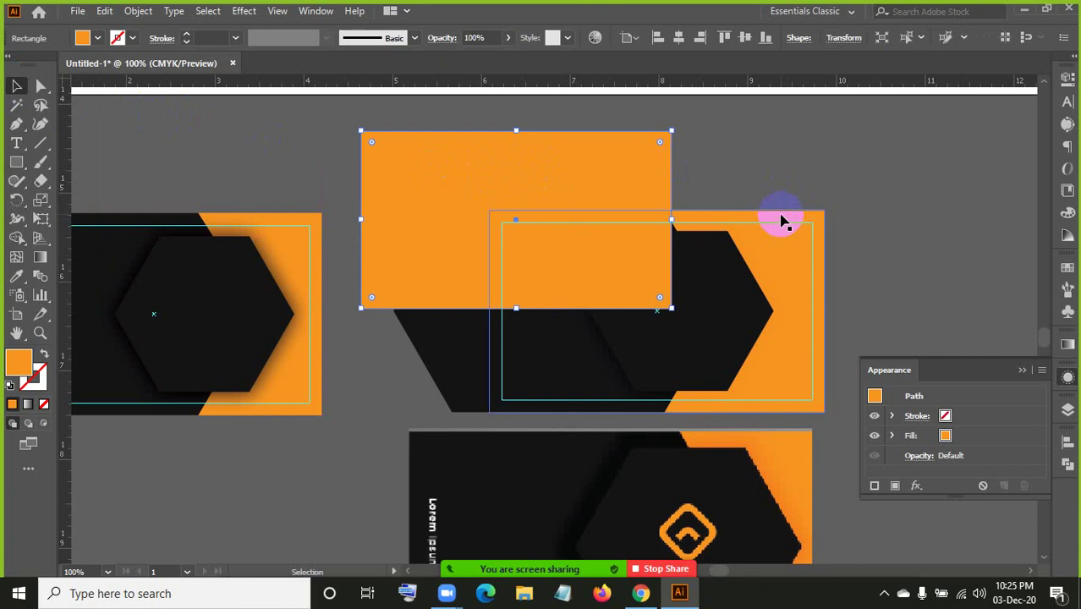
pyautogui.click(820, 352)
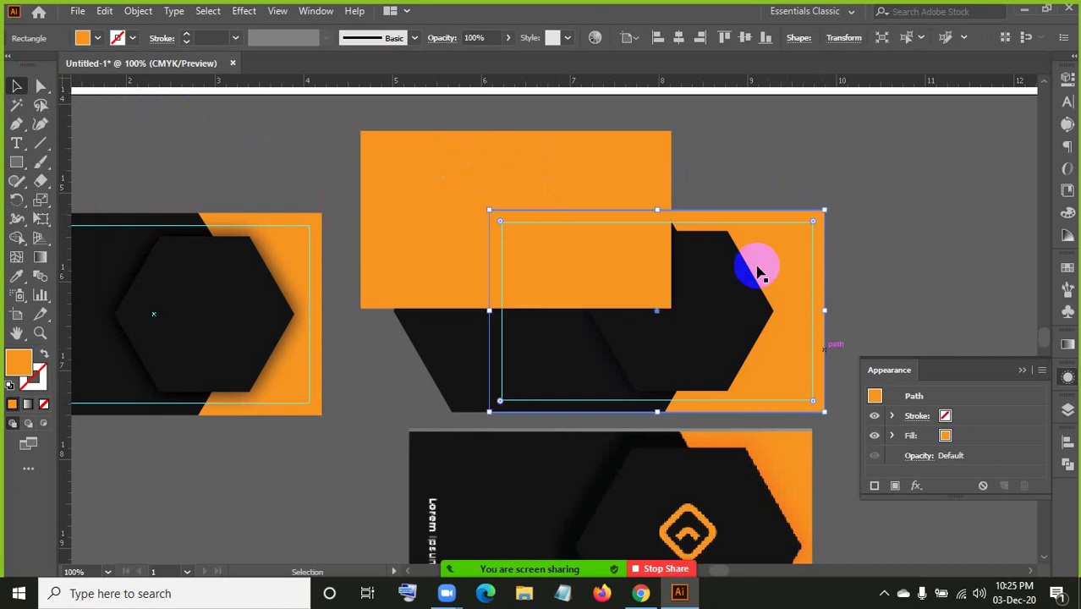
pyautogui.keyDown('shift'); pyautogui.click(665, 175); pyautogui.keyUp('shift')
pyautogui.click(918, 178)
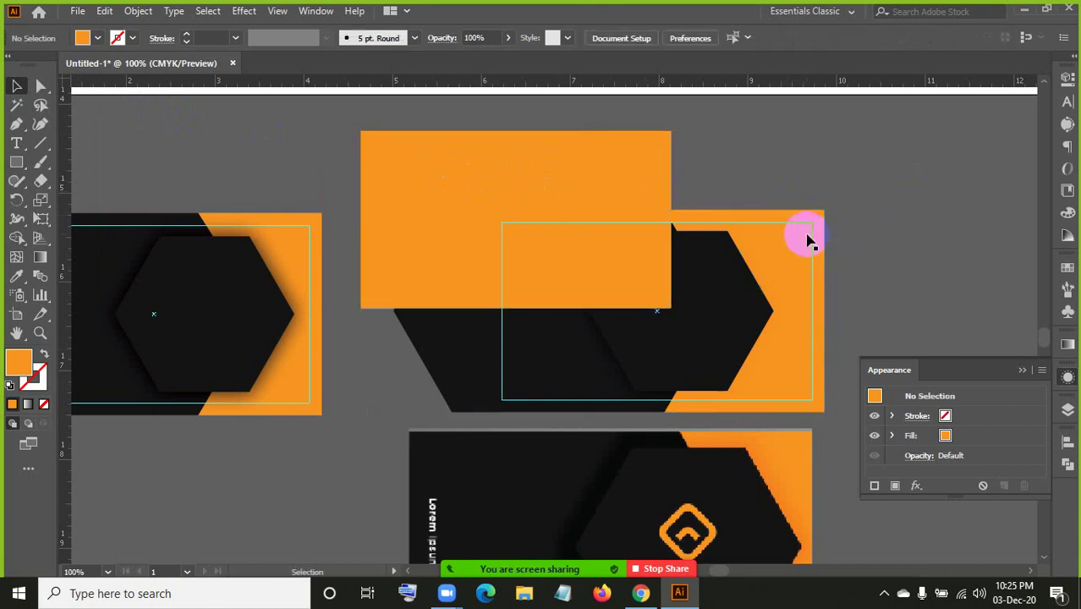
# - Fill the new 3.5 × 2 in rectangle with light blue to distinguish it from the orange card background
pyautogui.click(640, 153)
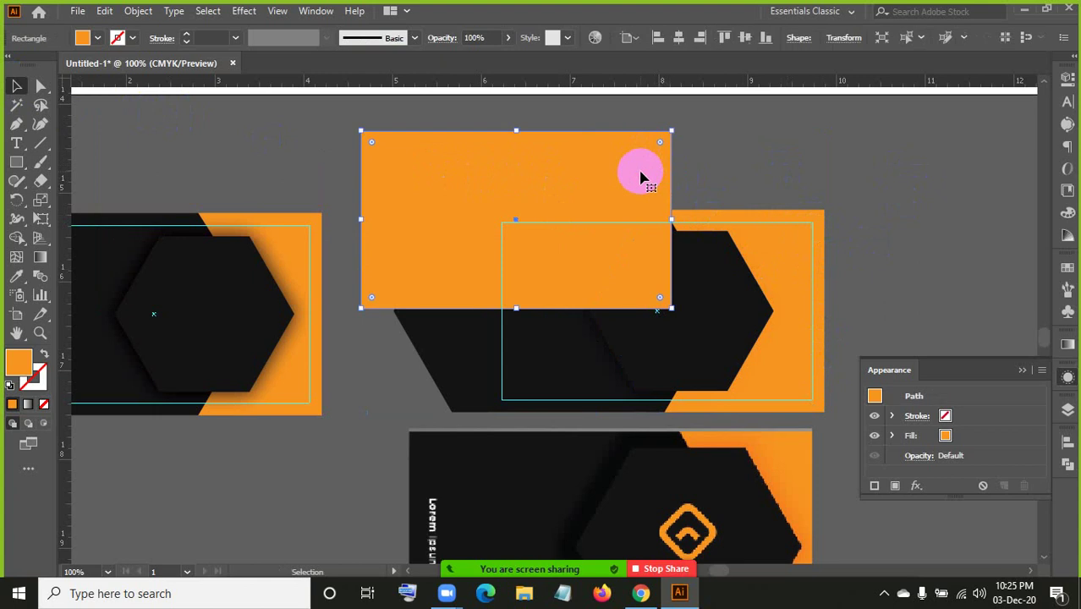
pyautogui.click(98, 38)
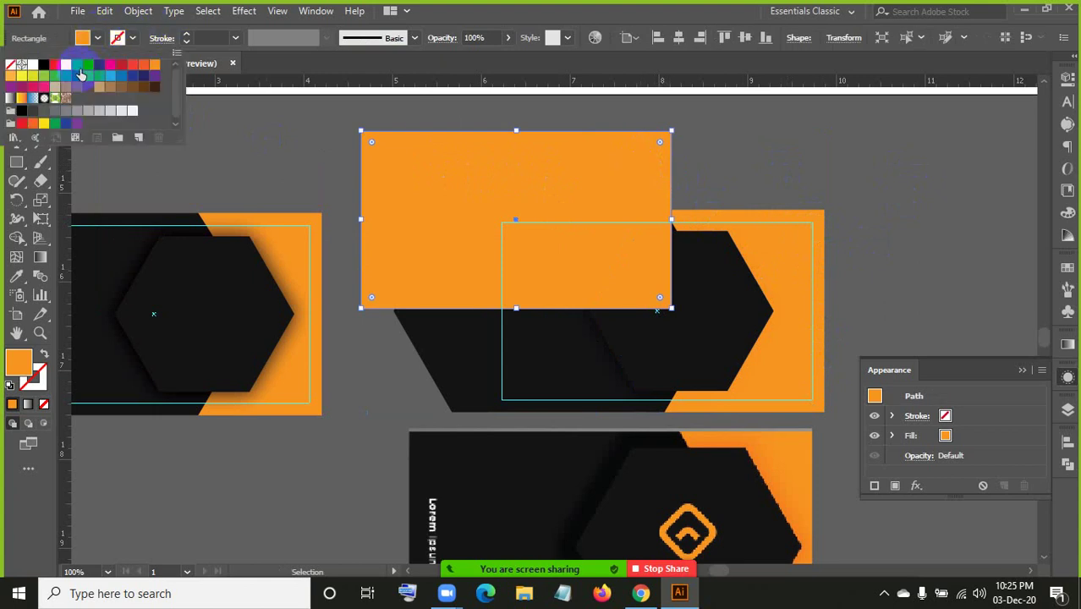
pyautogui.click(78, 71)
pyautogui.click(627, 132)
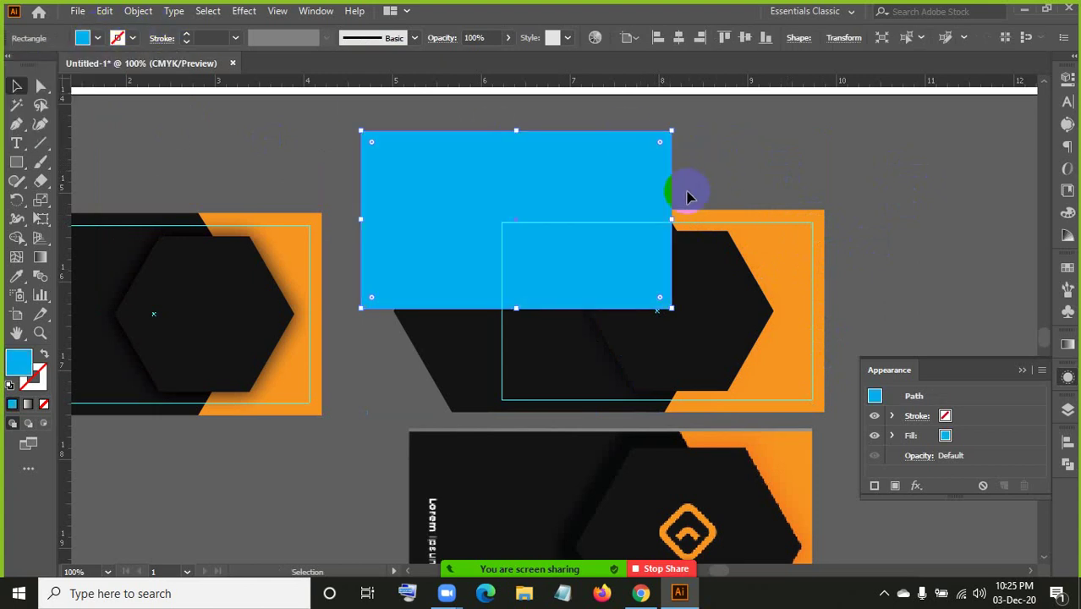
pyautogui.click(610, 159)
pyautogui.click(793, 245)
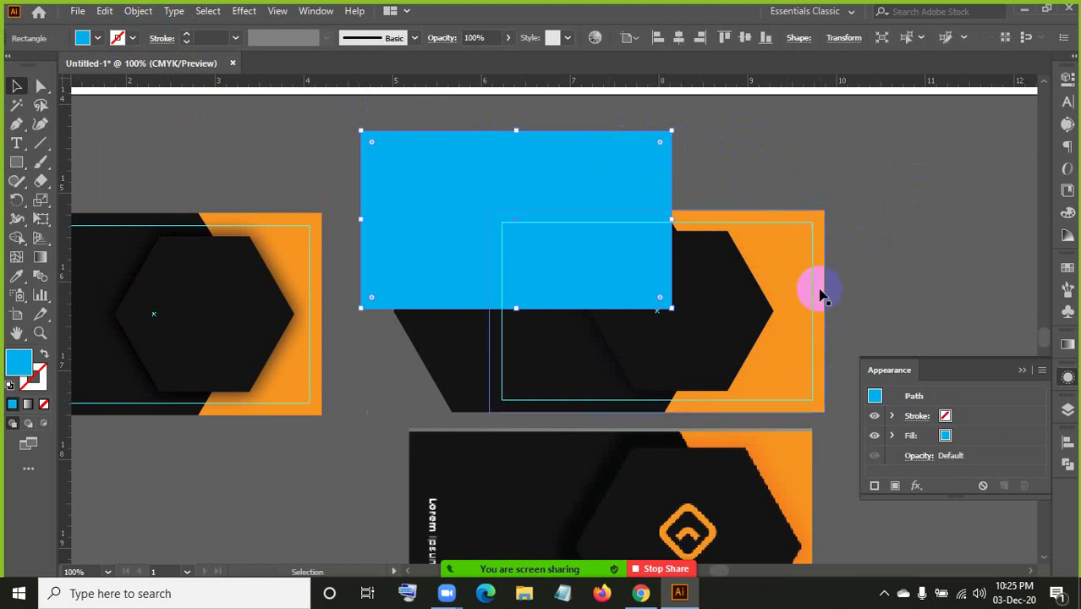
pyautogui.keyDown('shift'); pyautogui.click(820, 296); pyautogui.keyUp('shift')
pyautogui.click(820, 297)
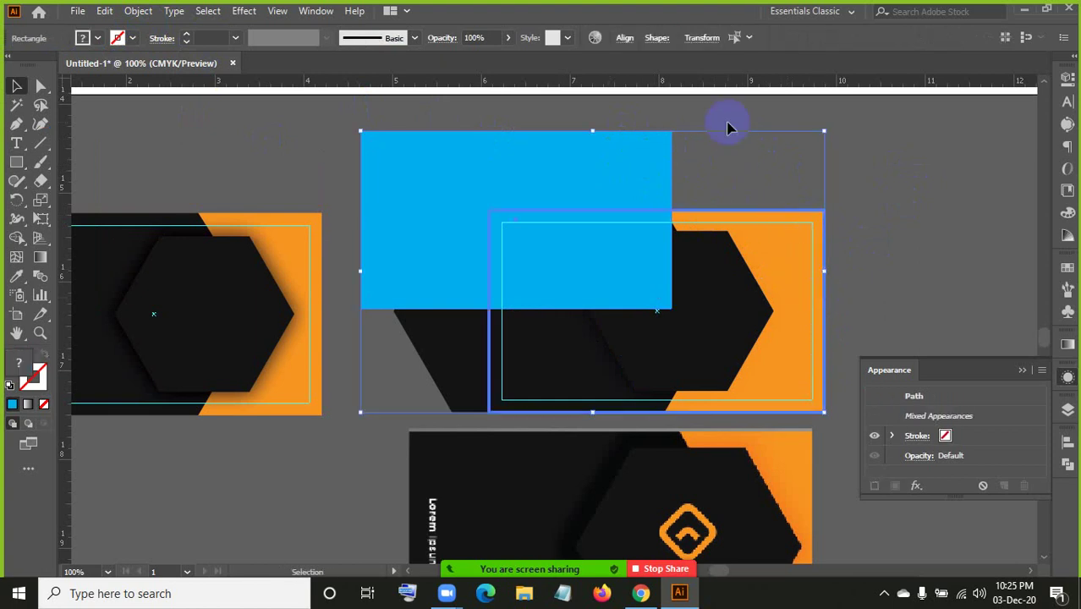
pyautogui.click(936, 188)
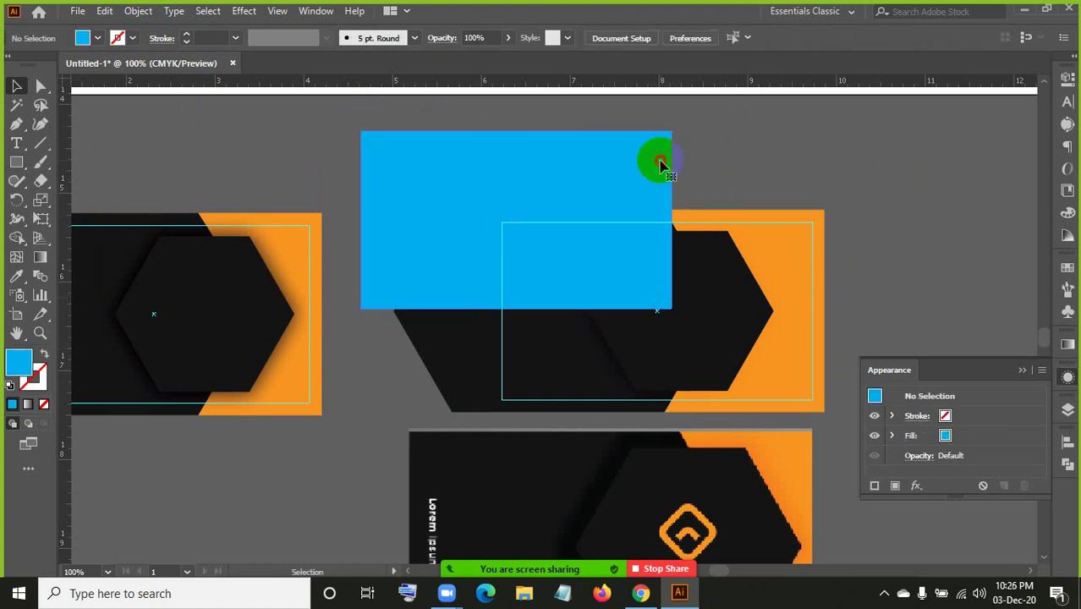
# - Center the light-blue 3.5 × 2 in rectangle horizontally and vertically on the new card's orange background
pyautogui.click(661, 163)
pyautogui.keyDown('shift'); pyautogui.click(818, 303); pyautogui.keyUp('shift')
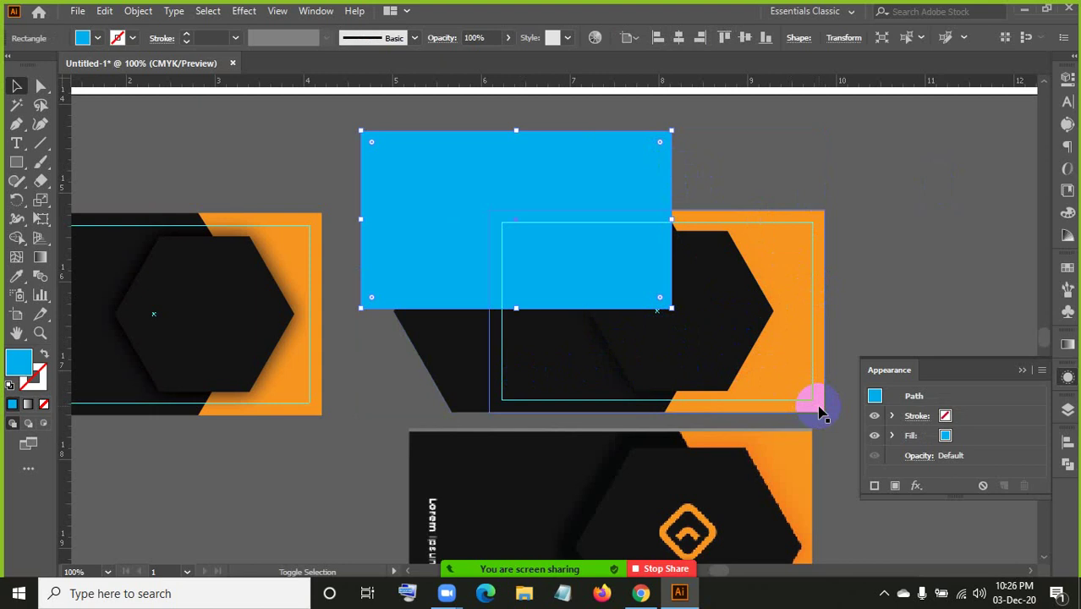
pyautogui.keyDown('shift'); pyautogui.click(818, 411); pyautogui.keyUp('shift')
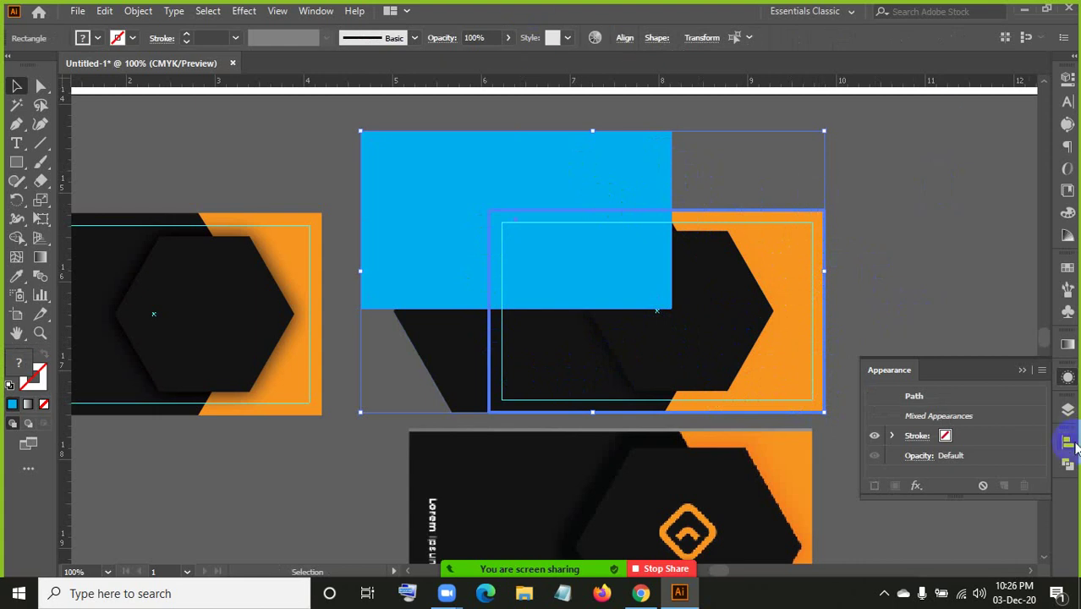
pyautogui.click(1066, 454)
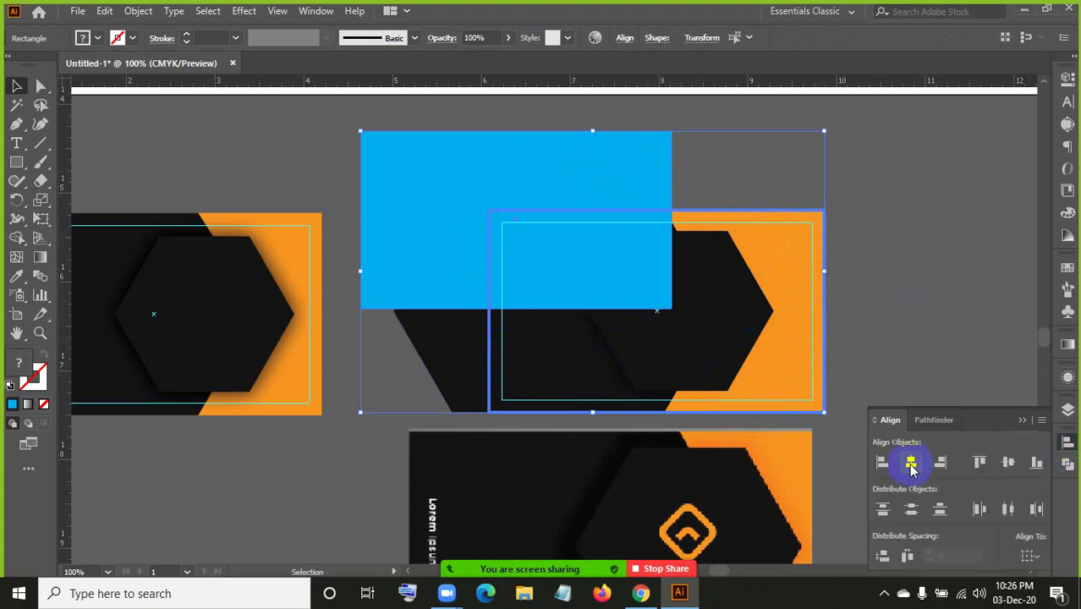
pyautogui.click(911, 463)
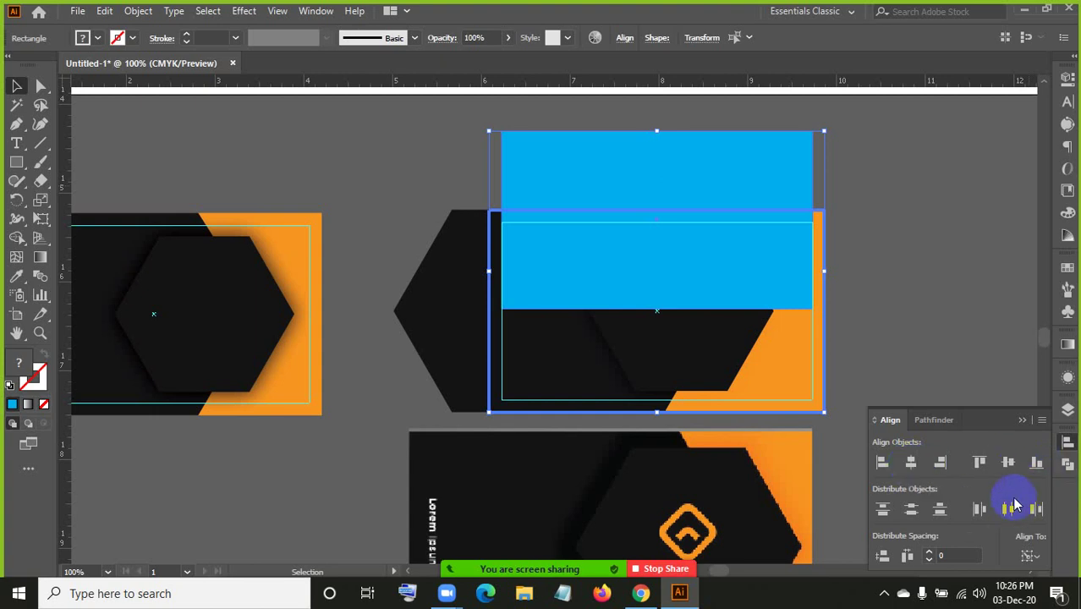
pyautogui.click(1008, 463)
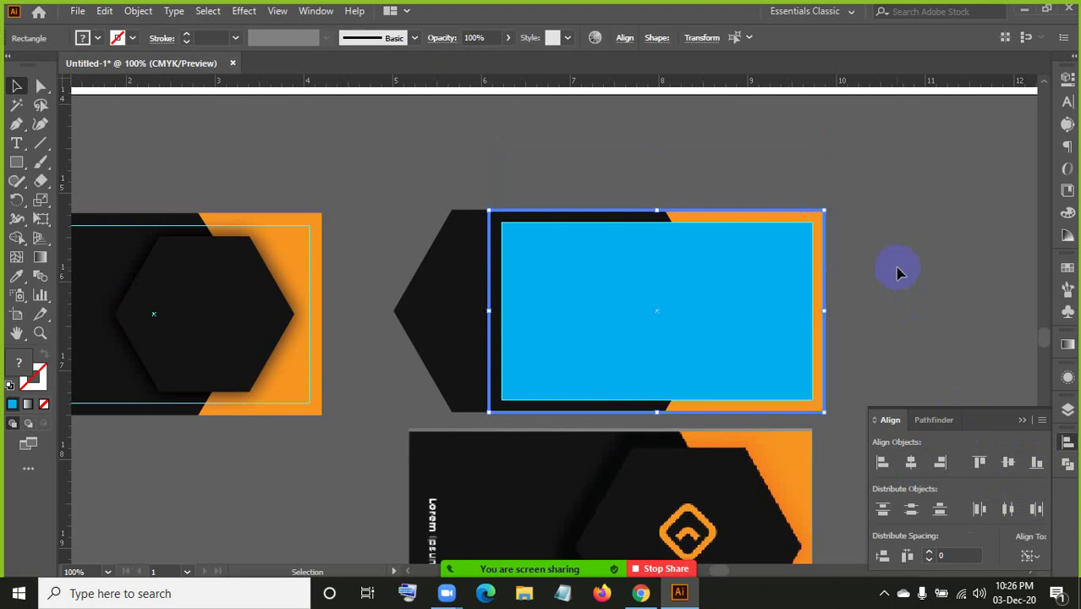
pyautogui.click(942, 350)
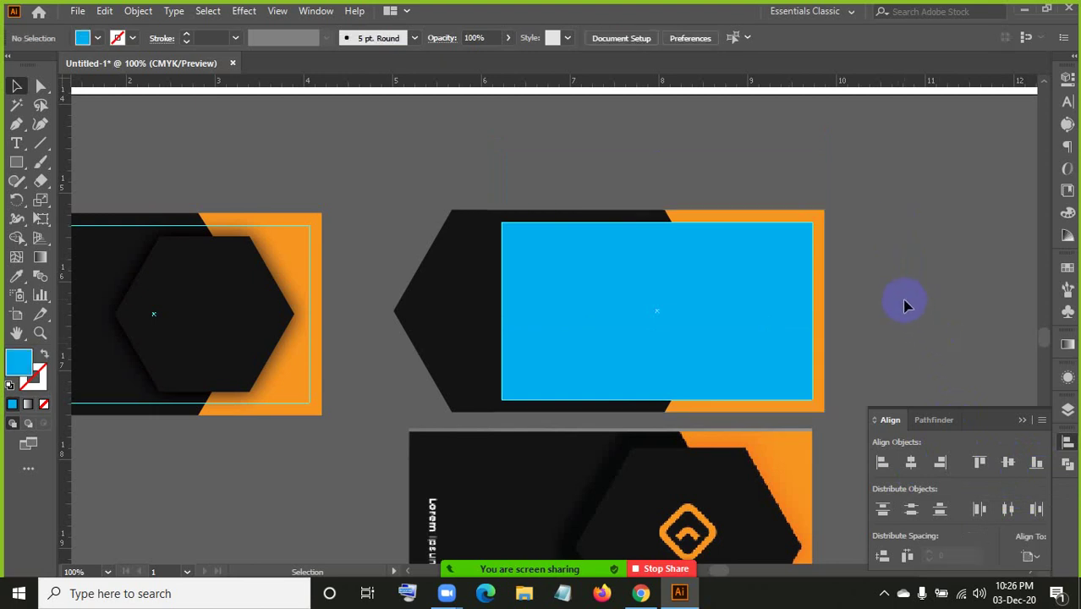
# - Move the light-blue rectangle off the card, up over the large hexagon, and center it on the orange background again in both directions
pyautogui.click(769, 321)
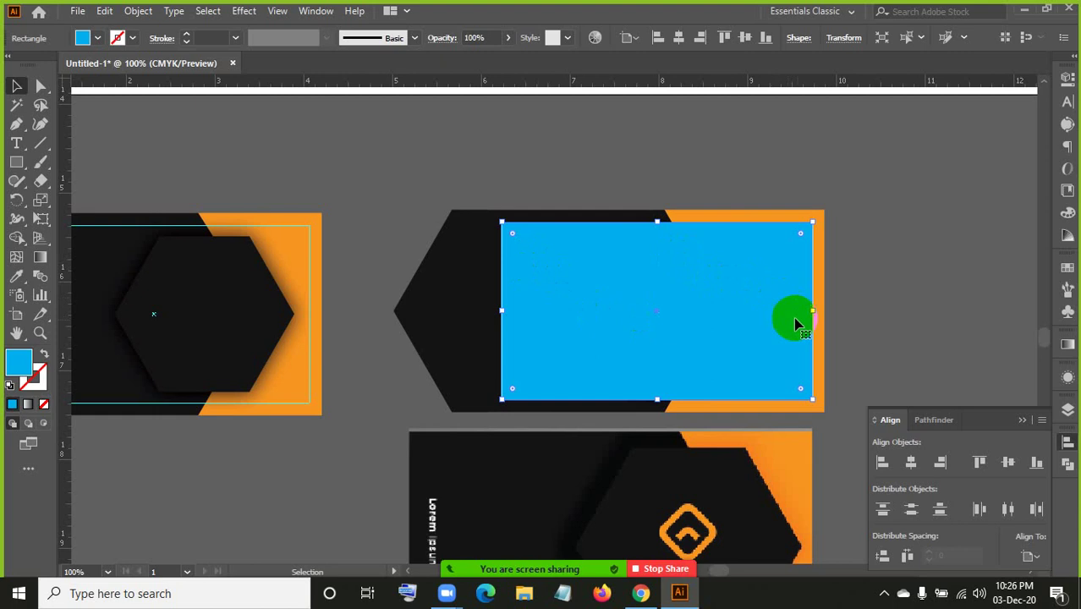
pyautogui.click(871, 306)
pyautogui.moveTo(689, 301); pyautogui.dragTo(509, 196)
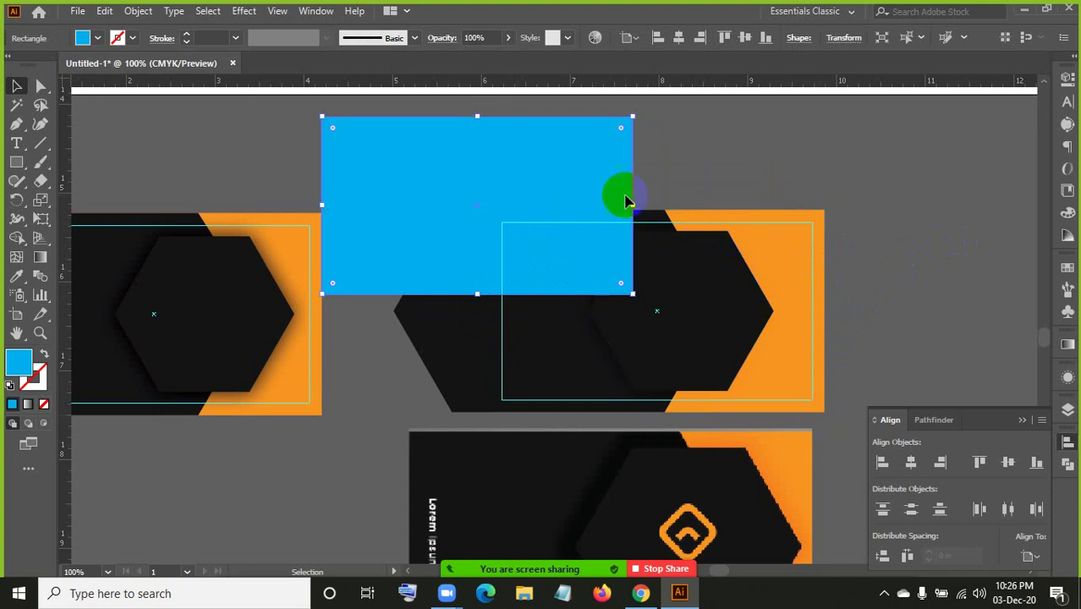
pyautogui.keyDown('shift'); pyautogui.click(825, 262); pyautogui.keyUp('shift')
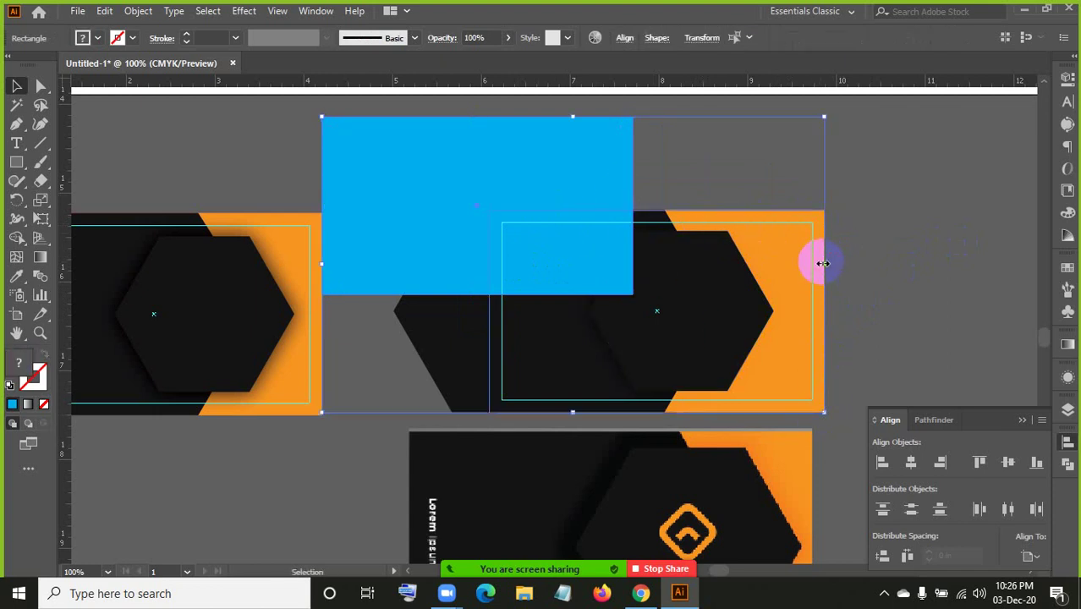
pyautogui.click(821, 256)
pyautogui.click(911, 461)
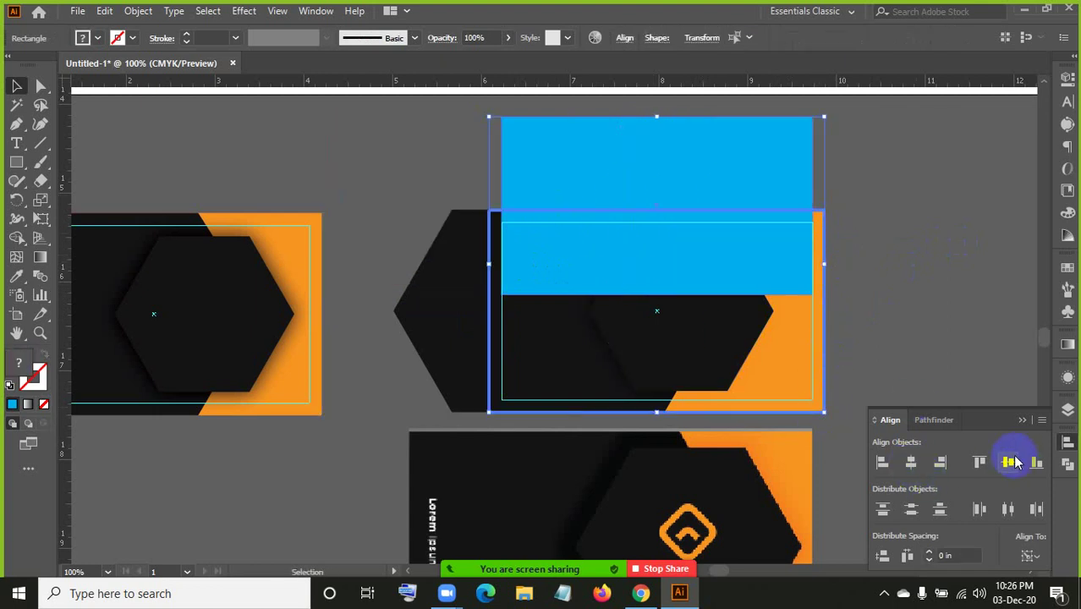
pyautogui.click(1008, 462)
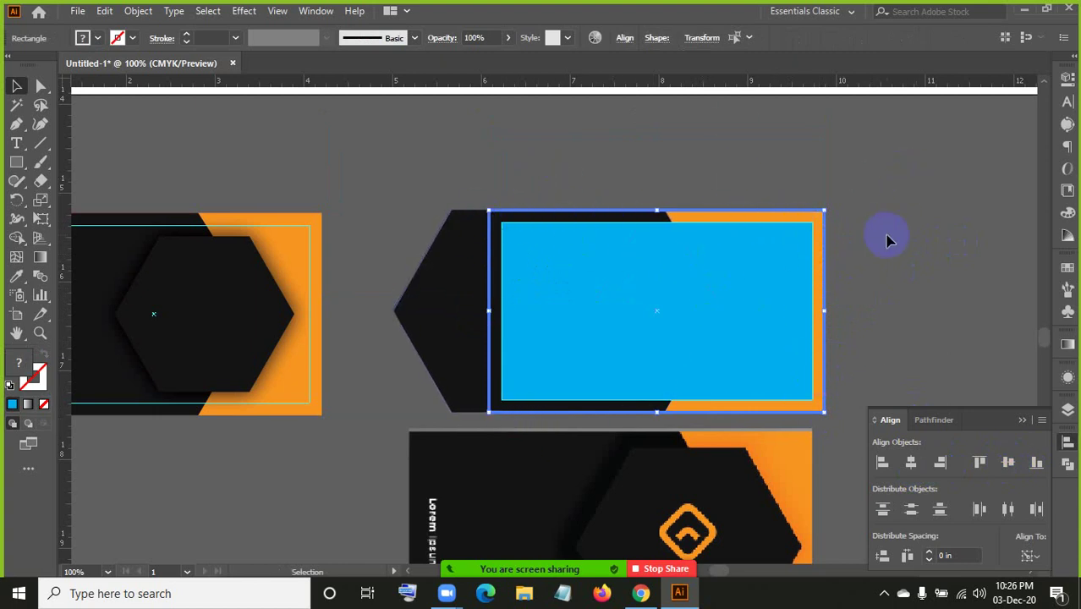
pyautogui.click(913, 236)
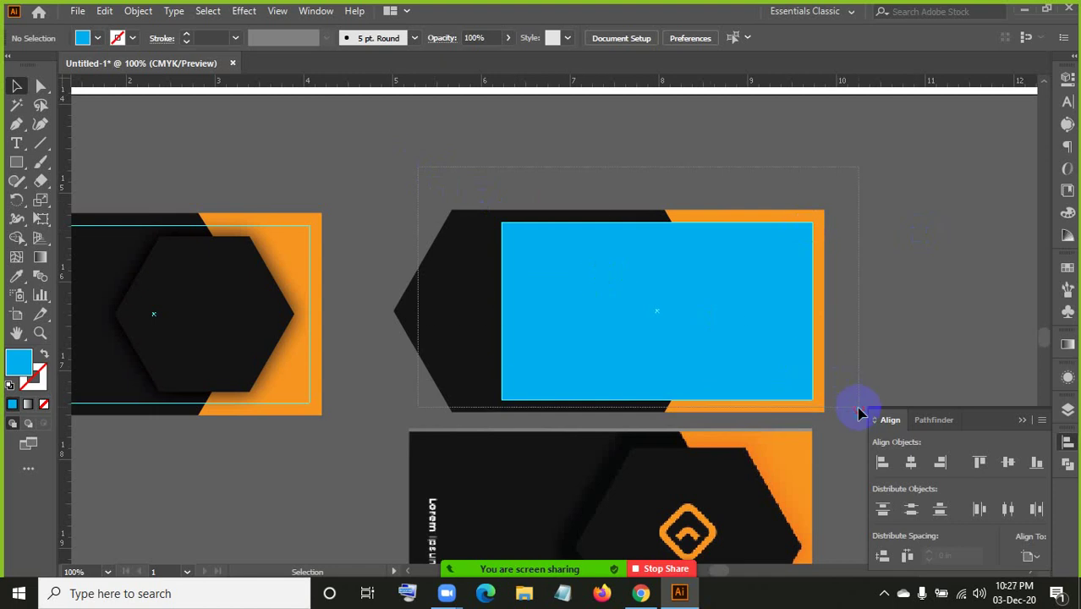
# - Make a clipping mask from the large hexagon, small hexagon and orange background, using the light-blue rectangle as the mask shape
pyautogui.click(860, 415)
pyautogui.rightClick(783, 285)
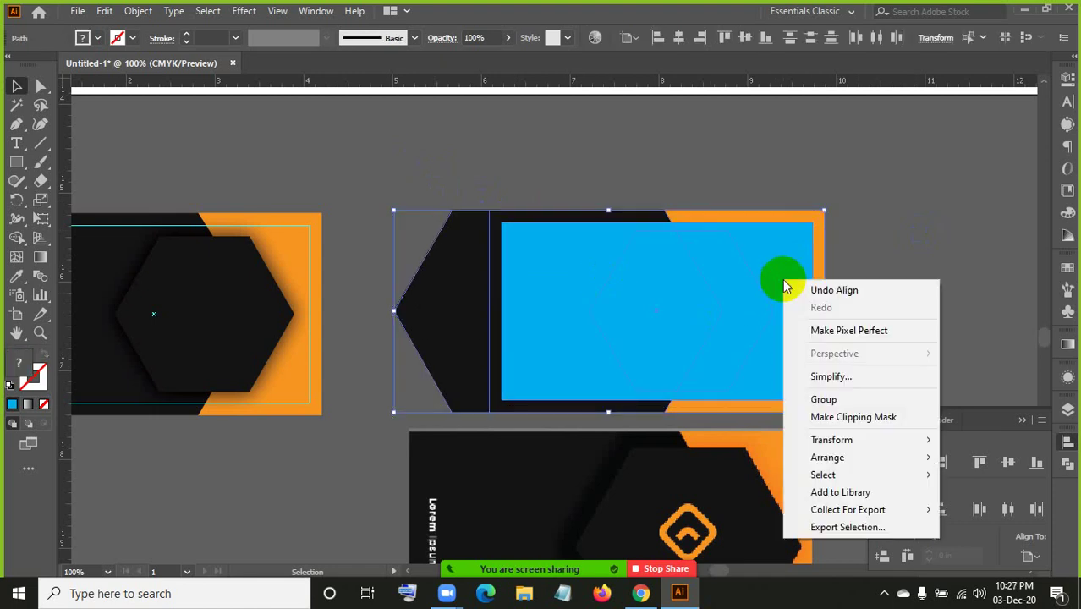
pyautogui.click(859, 423)
pyautogui.click(888, 246)
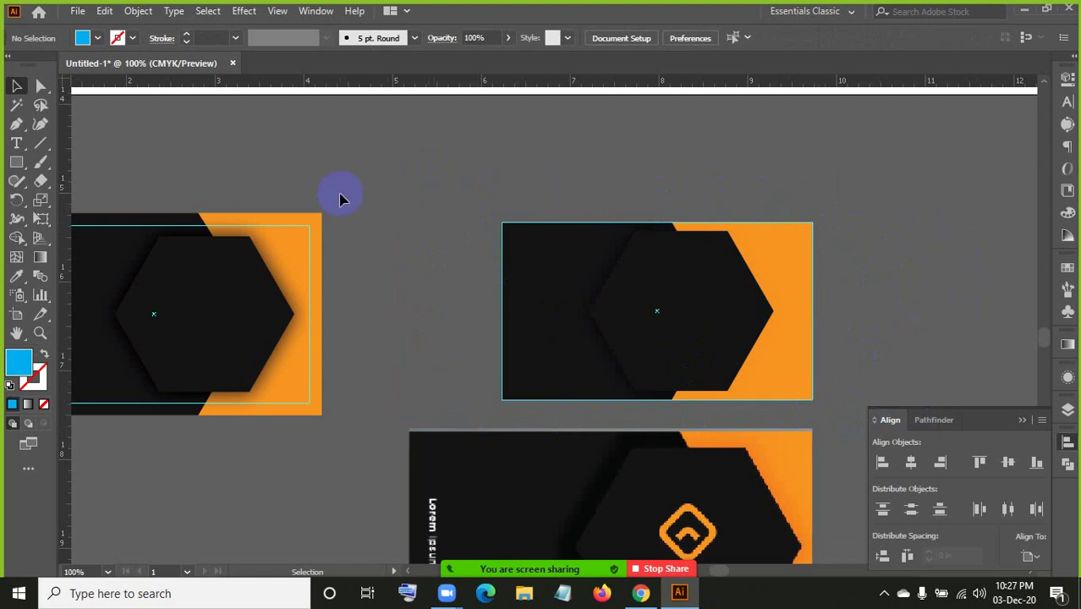
# - Select the whole clipped card artwork and group it
pyautogui.scroll(-1, 479, 257)
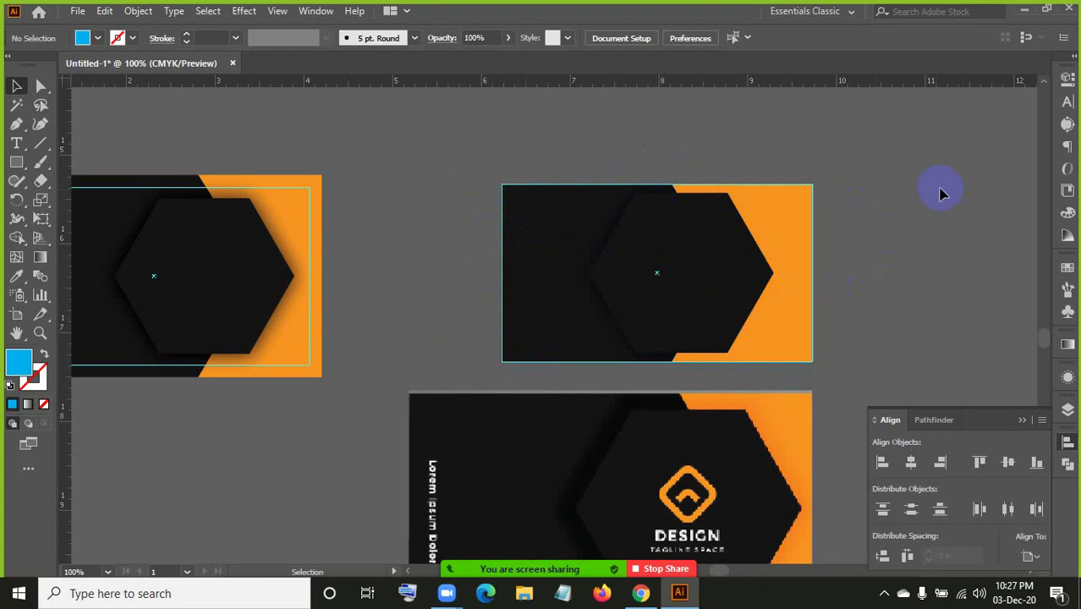
pyautogui.moveTo(400, 127); pyautogui.dragTo(614, 234)
pyautogui.click(837, 244)
pyautogui.moveTo(431, 130); pyautogui.dragTo(626, 253)
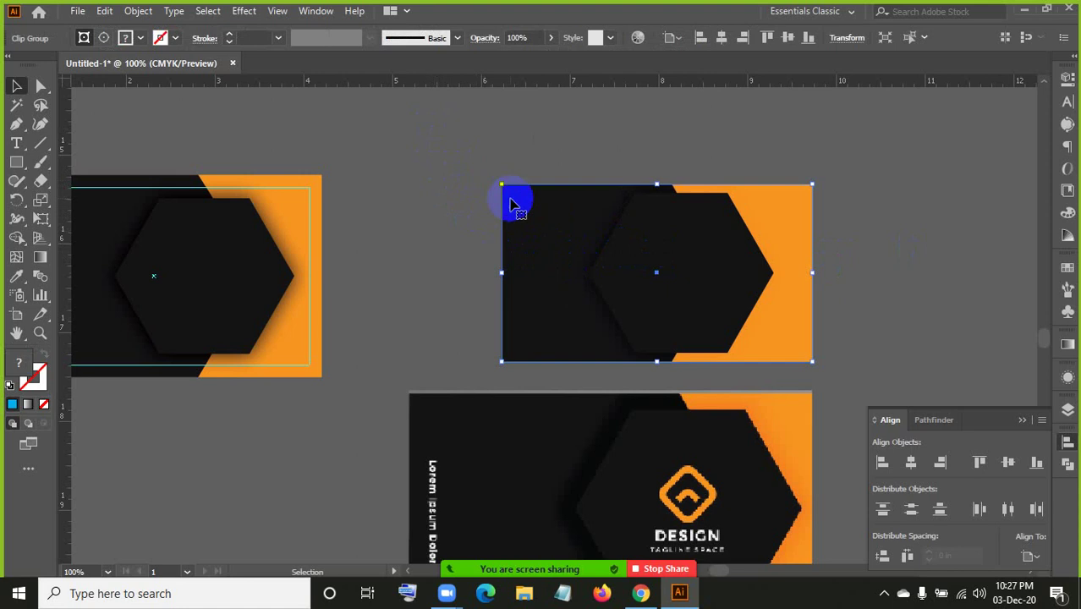
pyautogui.moveTo(448, 156); pyautogui.dragTo(855, 371)
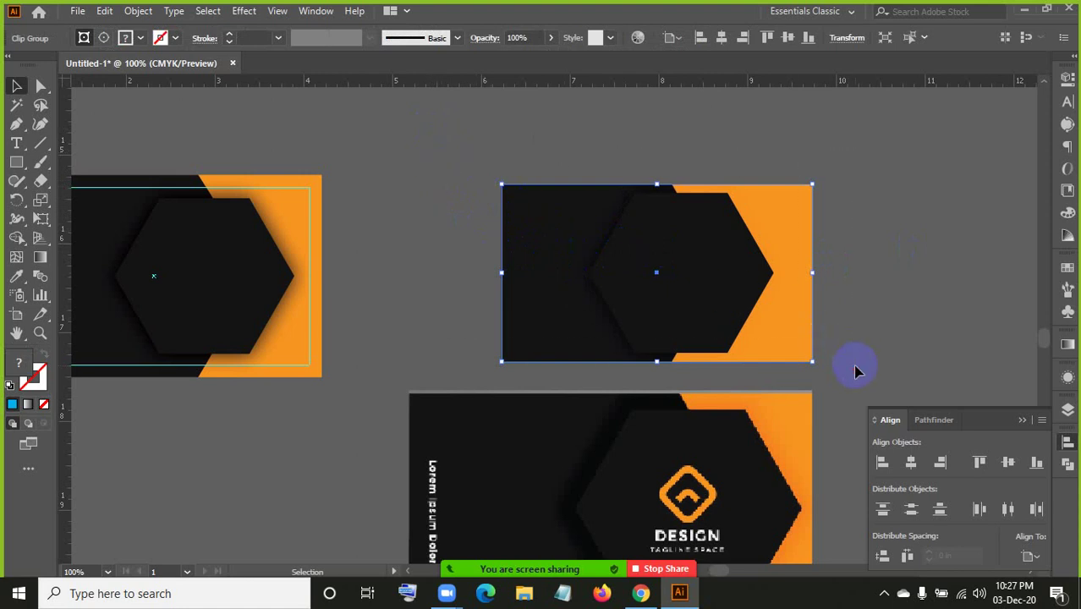
pyautogui.press('a')
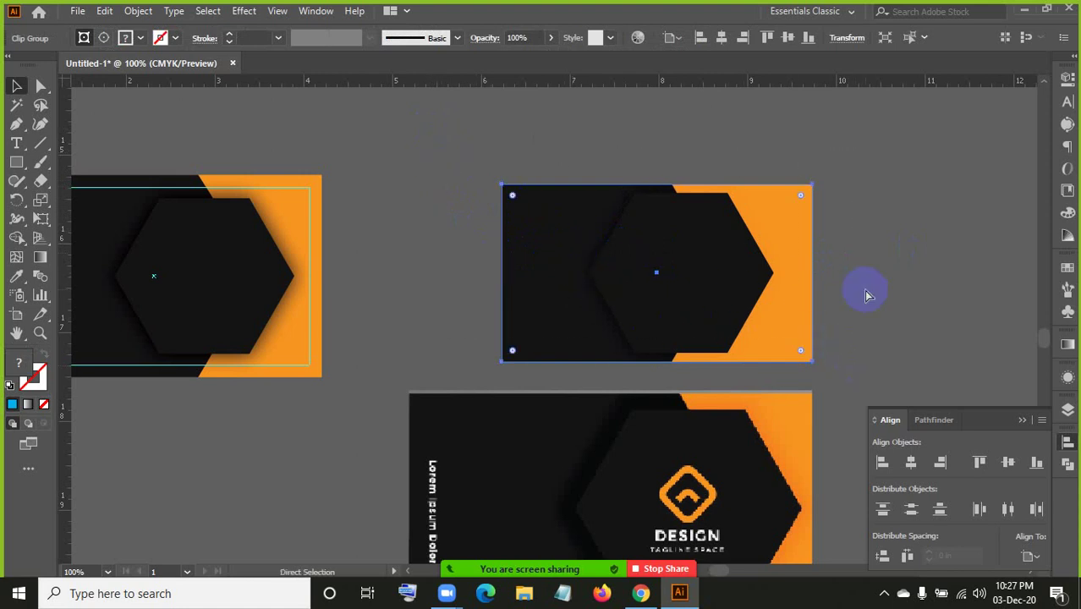
pyautogui.press('v')
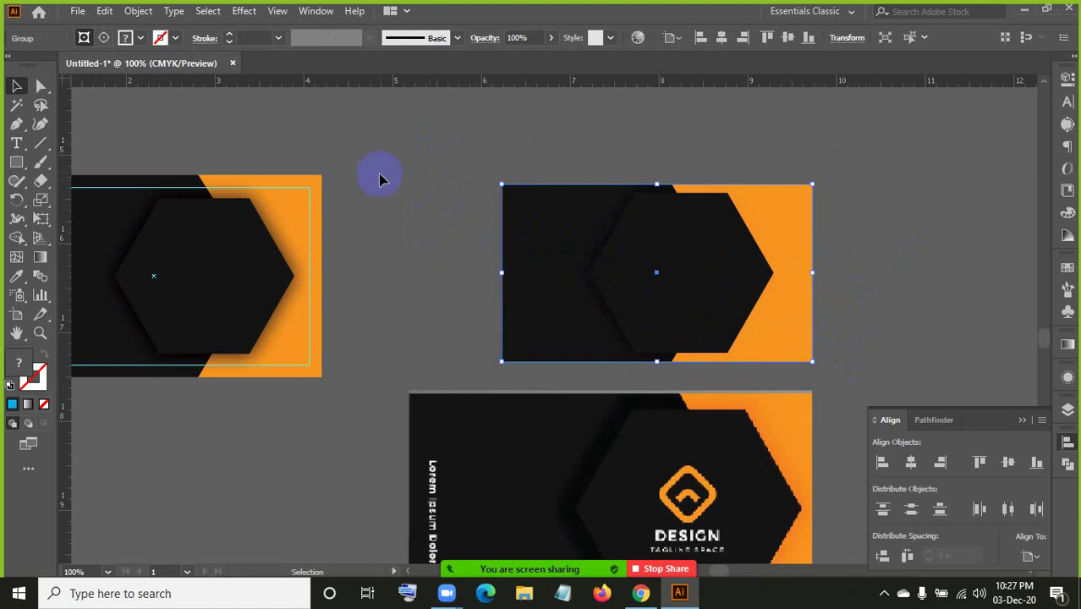
pyautogui.moveTo(393, 135); pyautogui.dragTo(458, 243)
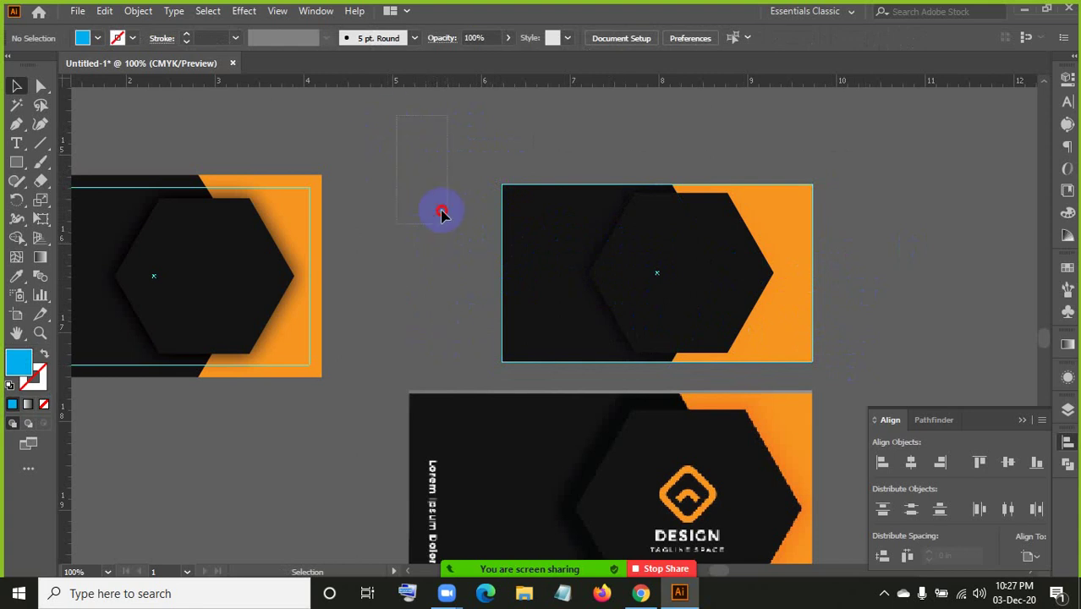
pyautogui.moveTo(408, 134); pyautogui.dragTo(452, 245)
pyautogui.click(458, 391)
pyautogui.click(520, 374)
pyautogui.moveTo(407, 125); pyautogui.dragTo(452, 369)
pyautogui.moveTo(394, 99); pyautogui.dragTo(854, 405)
pyautogui.moveTo(367, 127); pyautogui.dragTo(875, 393)
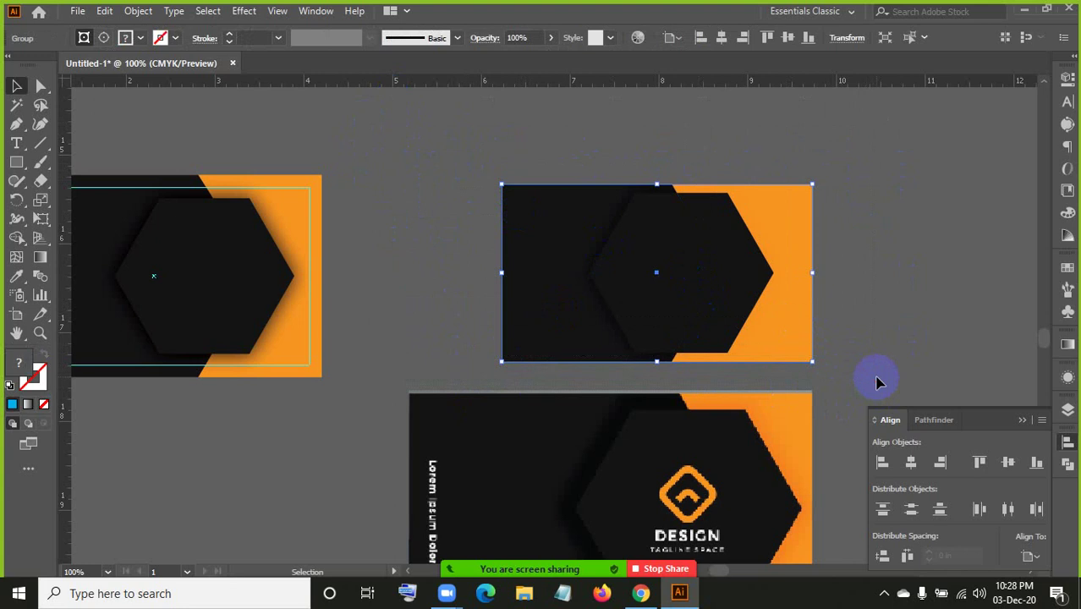
pyautogui.click(896, 228)
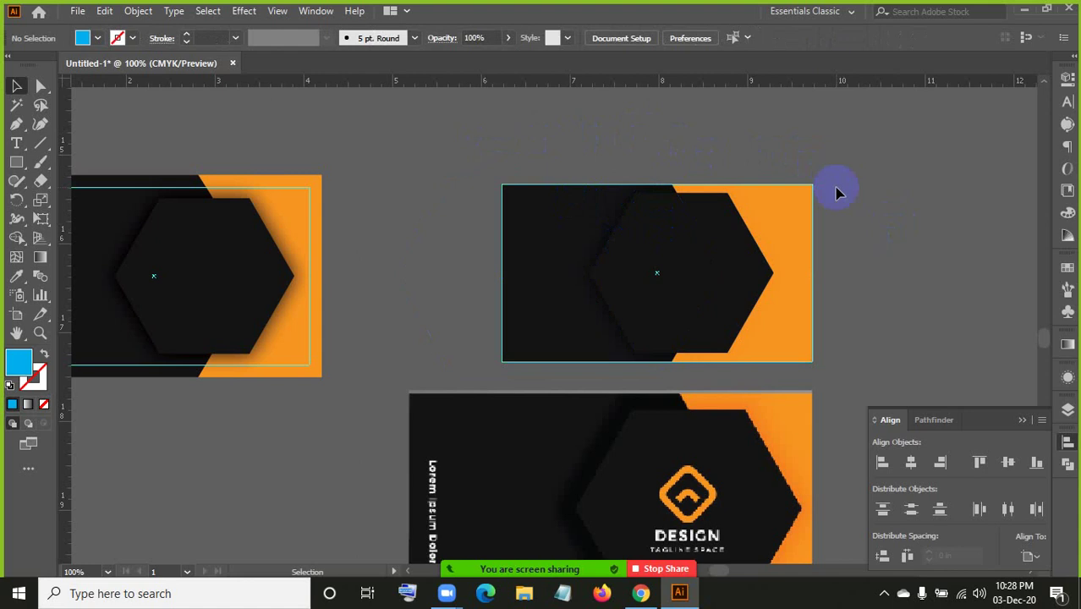
# - Ungroup the clipped card artwork and reselect its clip group
pyautogui.scroll(-1, 795, 342)
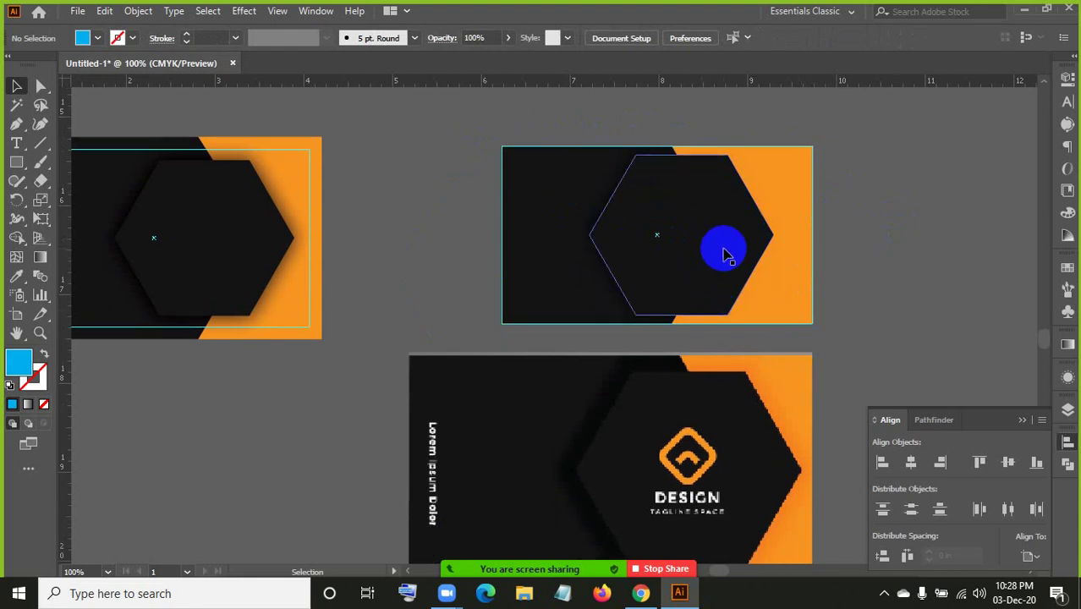
pyautogui.click(719, 247)
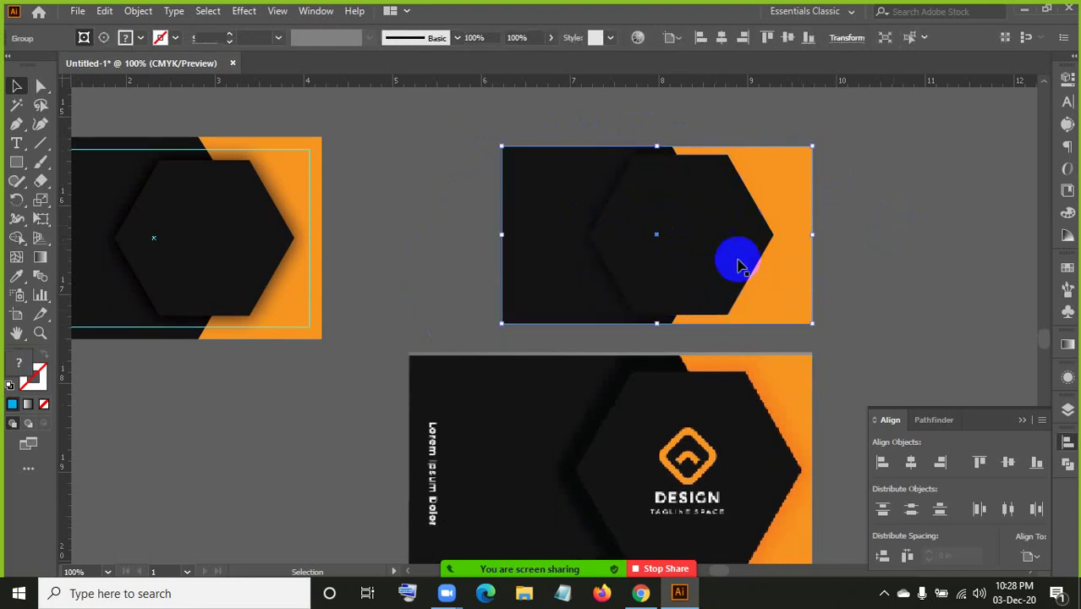
pyautogui.keyDown('shift'); pyautogui.click(686, 214); pyautogui.keyUp('shift')
pyautogui.click(686, 214)
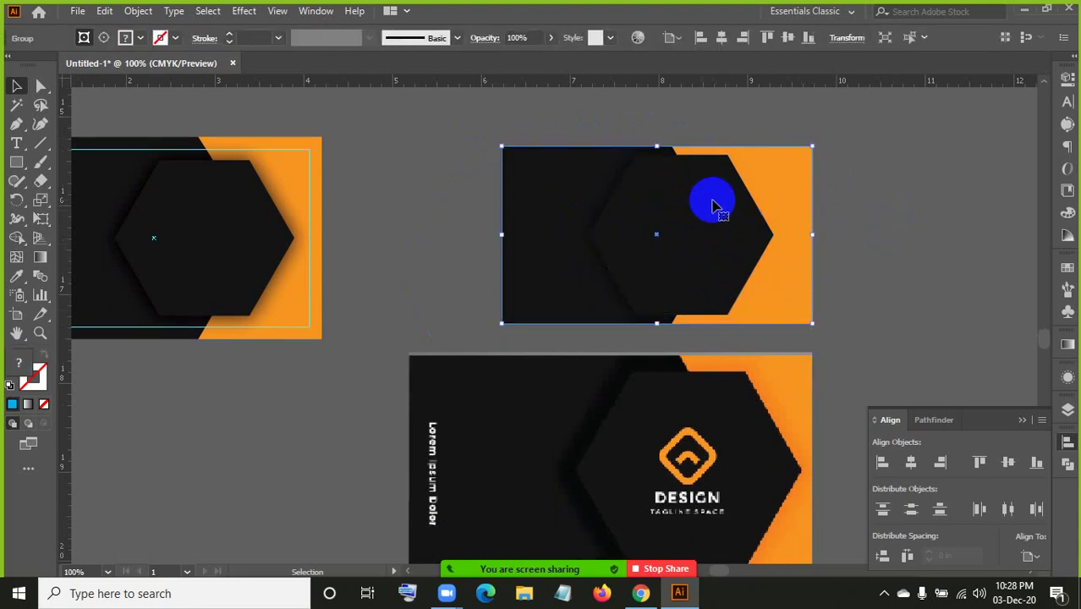
pyautogui.click(821, 253)
pyautogui.rightClick(732, 233)
pyautogui.click(751, 350)
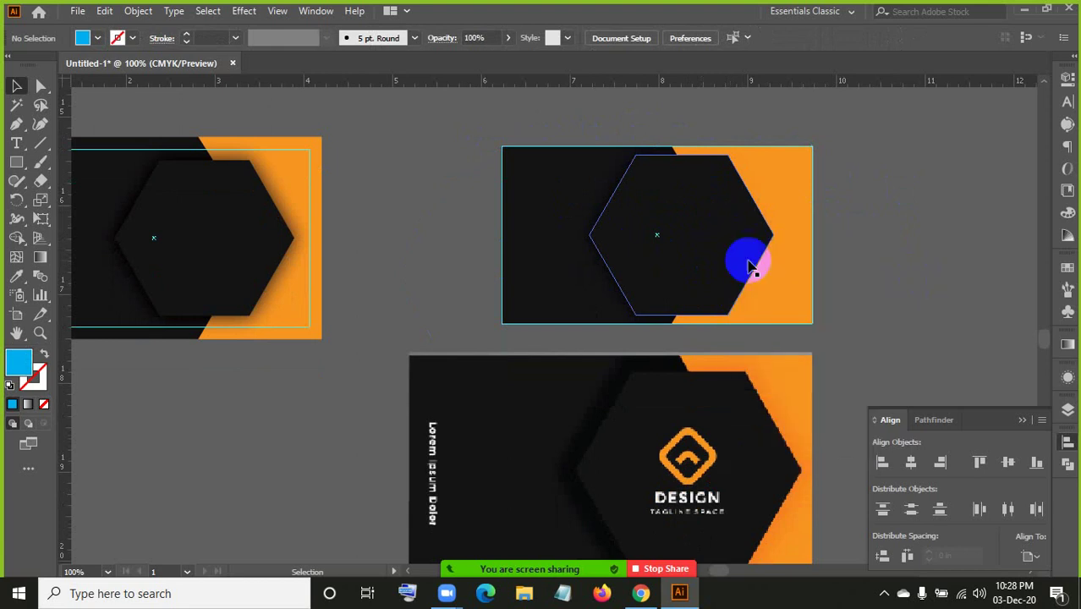
pyautogui.click(689, 236)
pyautogui.rightClick(692, 236)
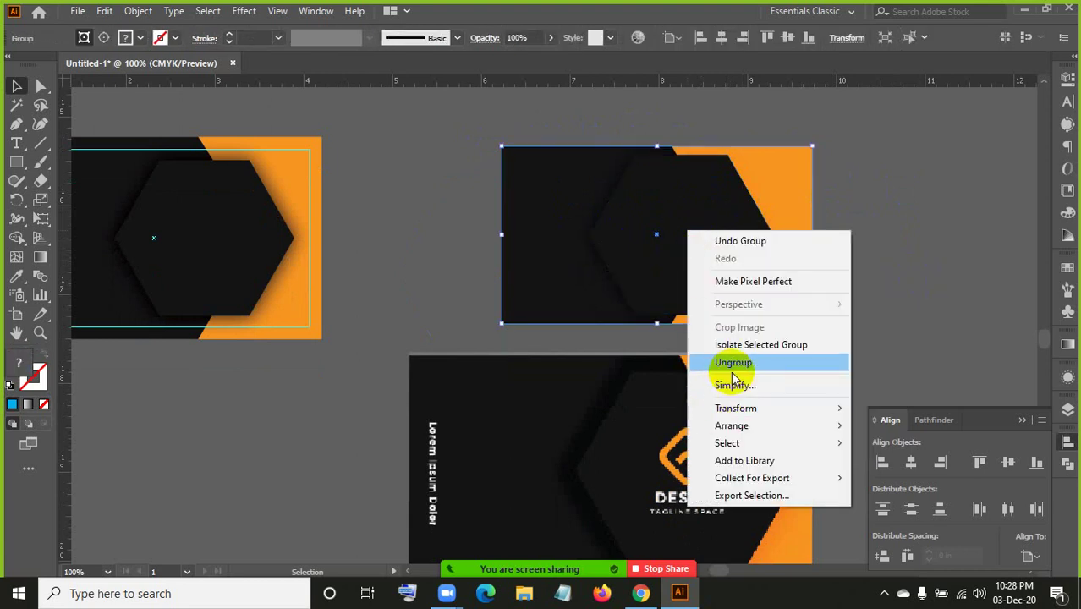
pyautogui.click(732, 364)
pyautogui.click(875, 262)
pyautogui.click(718, 230)
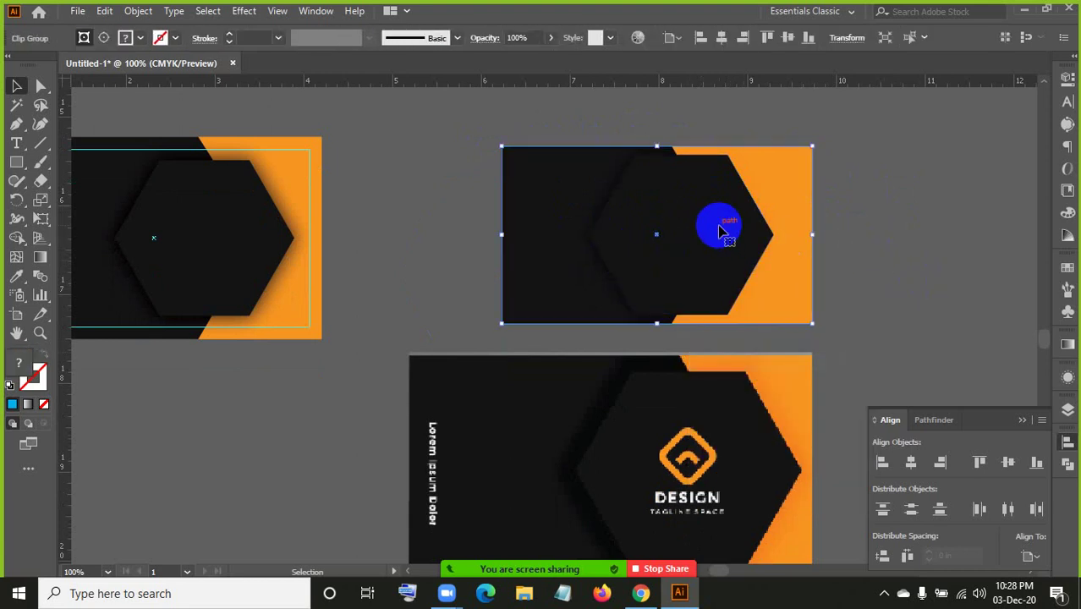
# - Release the clipping mask on the new card and deselect the artwork
pyautogui.rightClick(718, 230)
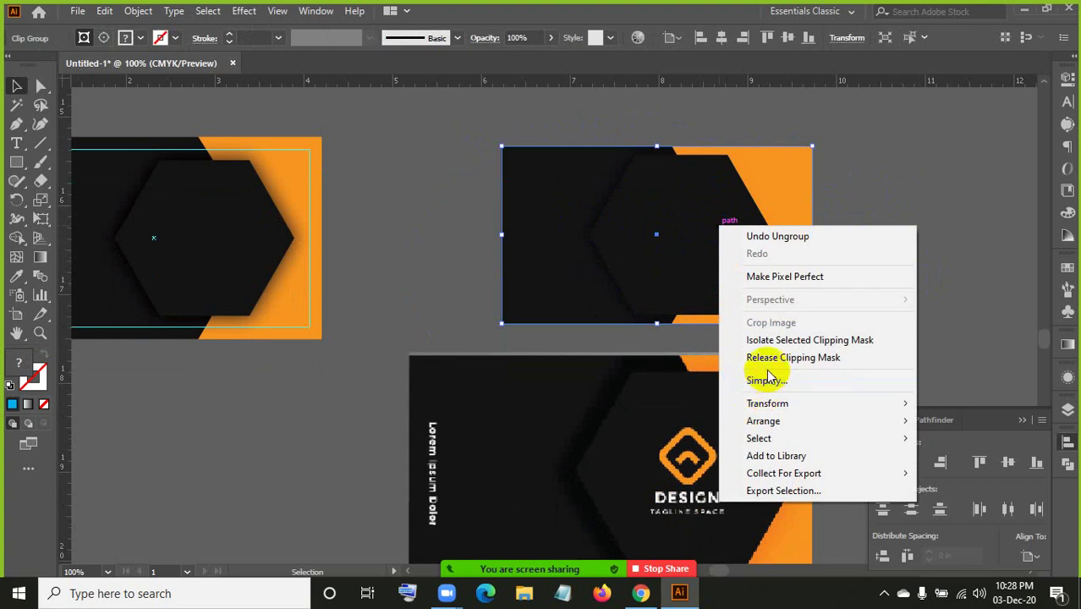
pyautogui.click(762, 356)
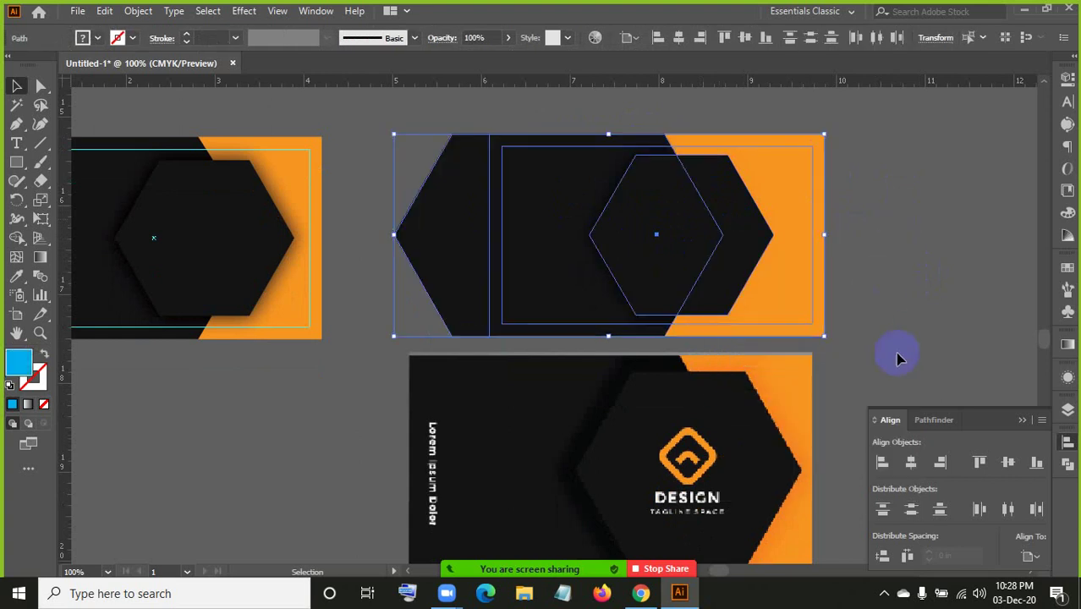
pyautogui.click(897, 357)
# - Try scaling the small black hexagon down slightly about its center, and undo the resize
pyautogui.click(698, 185)
pyautogui.moveTo(681, 155); pyautogui.dragTo(682, 166)
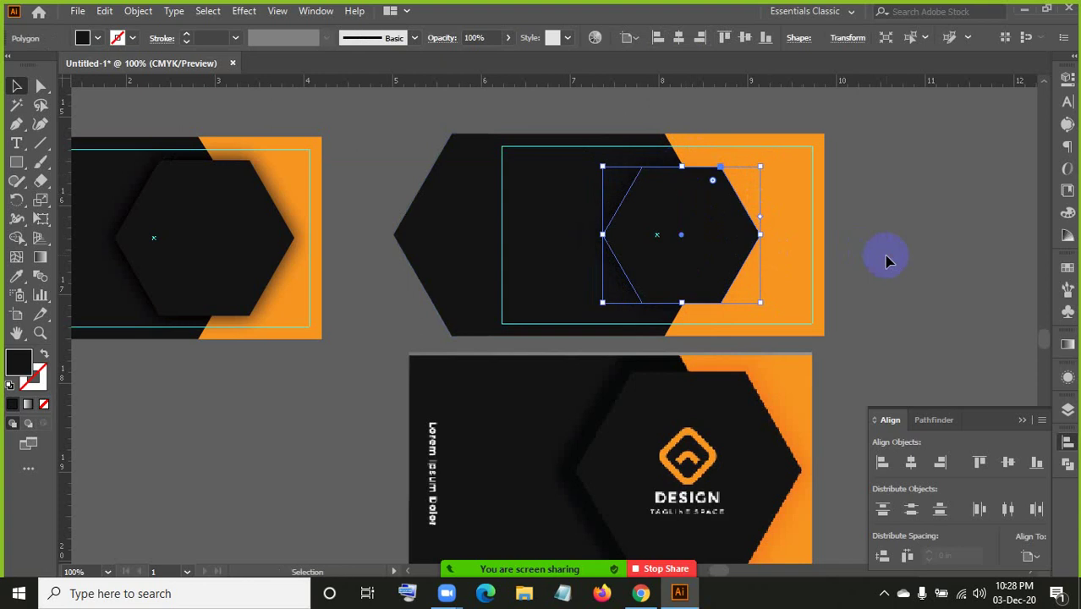
pyautogui.click(887, 260)
pyautogui.hotkey('ctrl', 'z')
pyautogui.hotkey('ctrl', 'z')
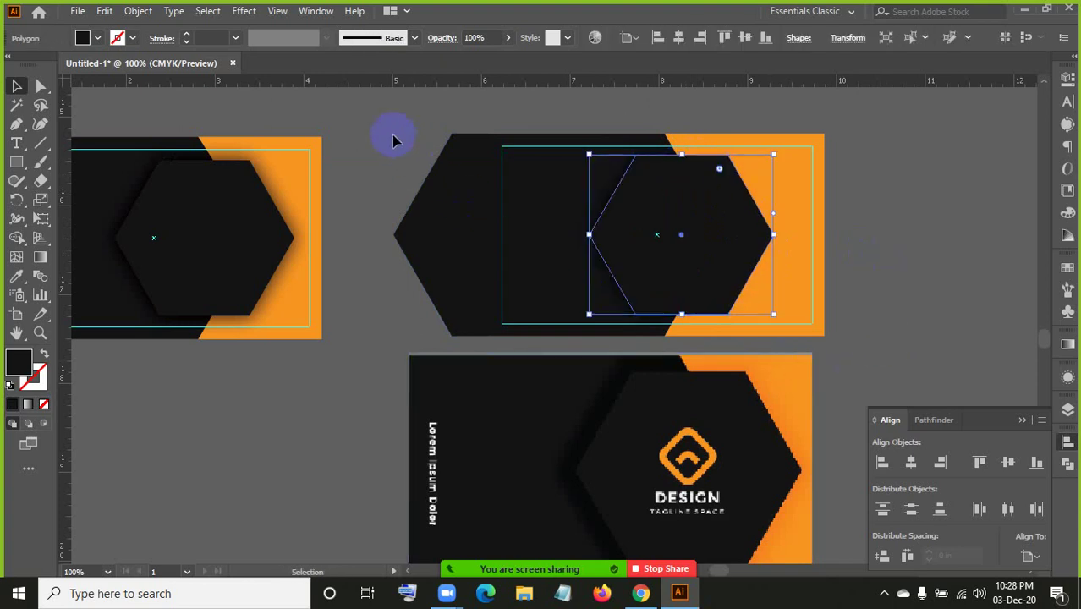
# - Select all the new card's shapes and remove the part of the large hexagon overhanging the background with the Shape Builder tool
pyautogui.moveTo(393, 140); pyautogui.dragTo(628, 339)
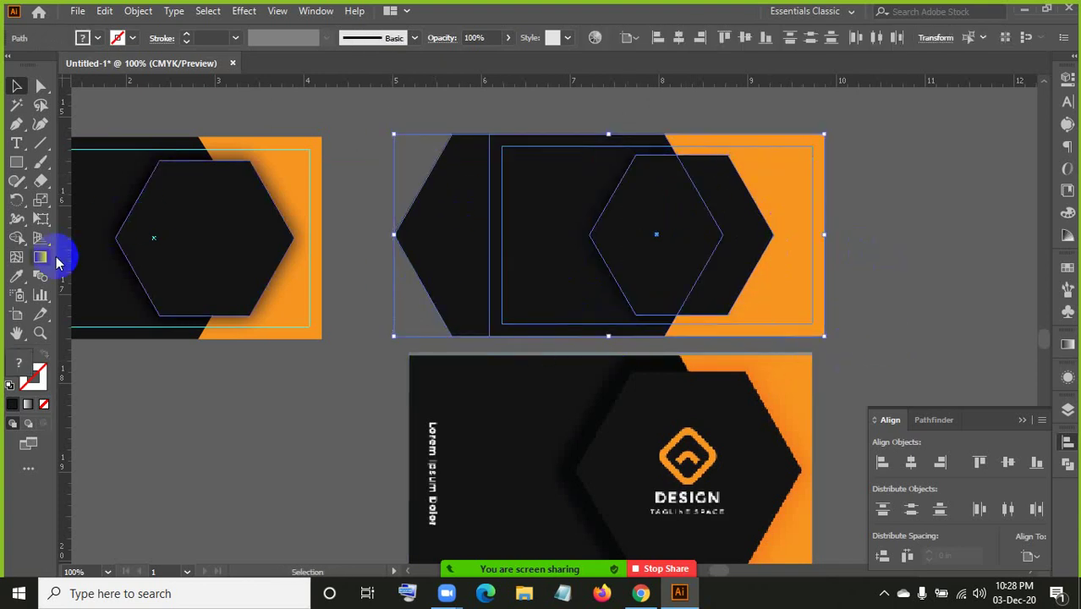
pyautogui.click(16, 239)
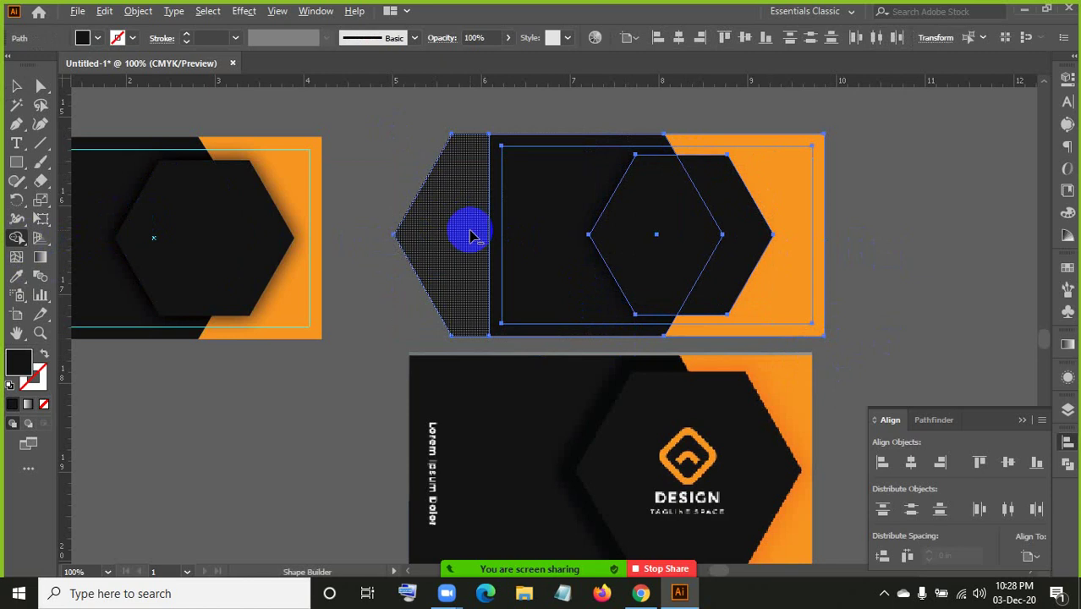
pyautogui.keyDown('alt'); pyautogui.click(450, 269); pyautogui.keyUp('alt')
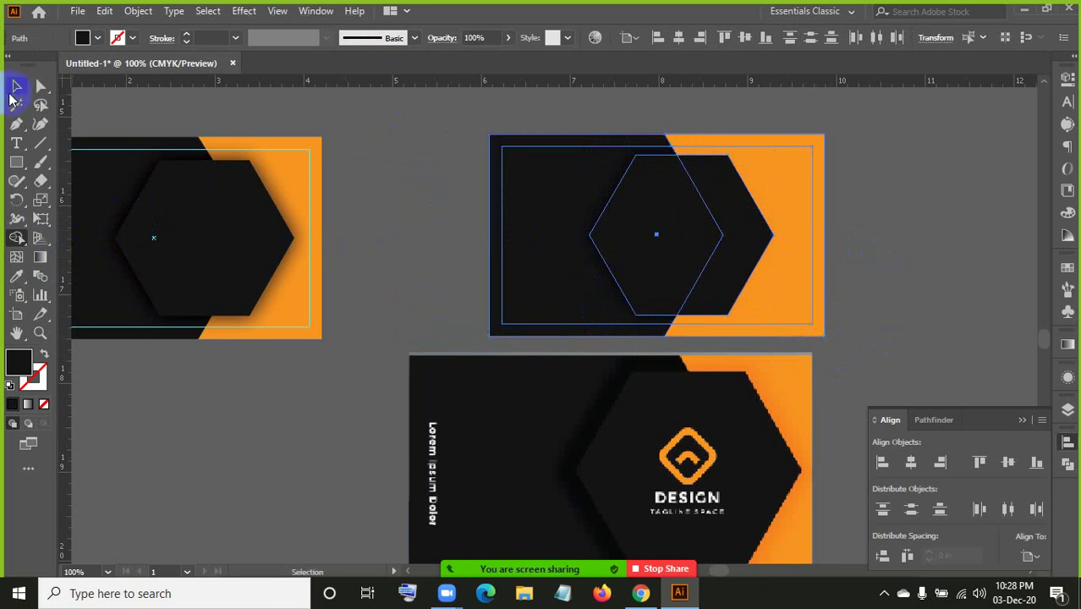
# - Leave the Shape Builder tool and deselect the trimmed card's shapes
pyautogui.click(16, 86)
pyautogui.click(468, 118)
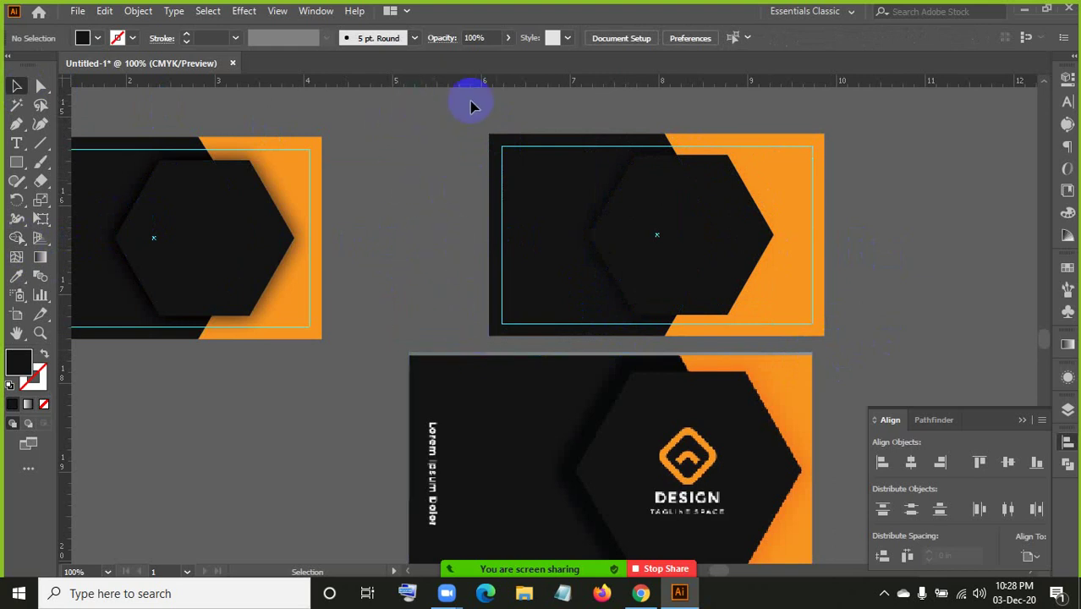
pyautogui.click(398, 145)
# - Compare the two recreated cards with the reference image of the card's front
pyautogui.scroll(-3, 427, 252)
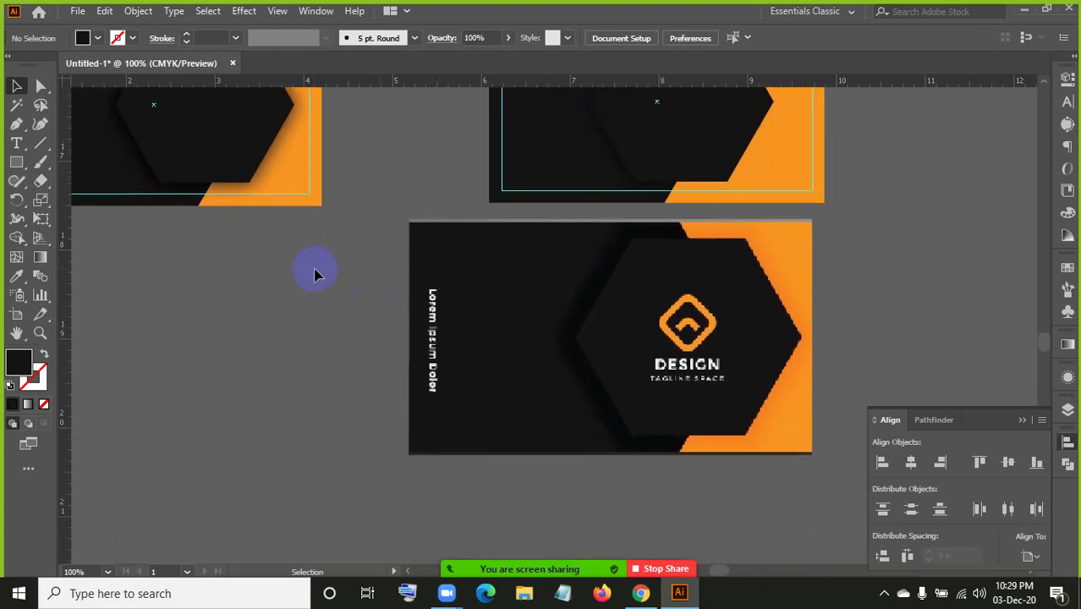
pyautogui.scroll(-2, 313, 273)
pyautogui.scroll(4, 313, 273)
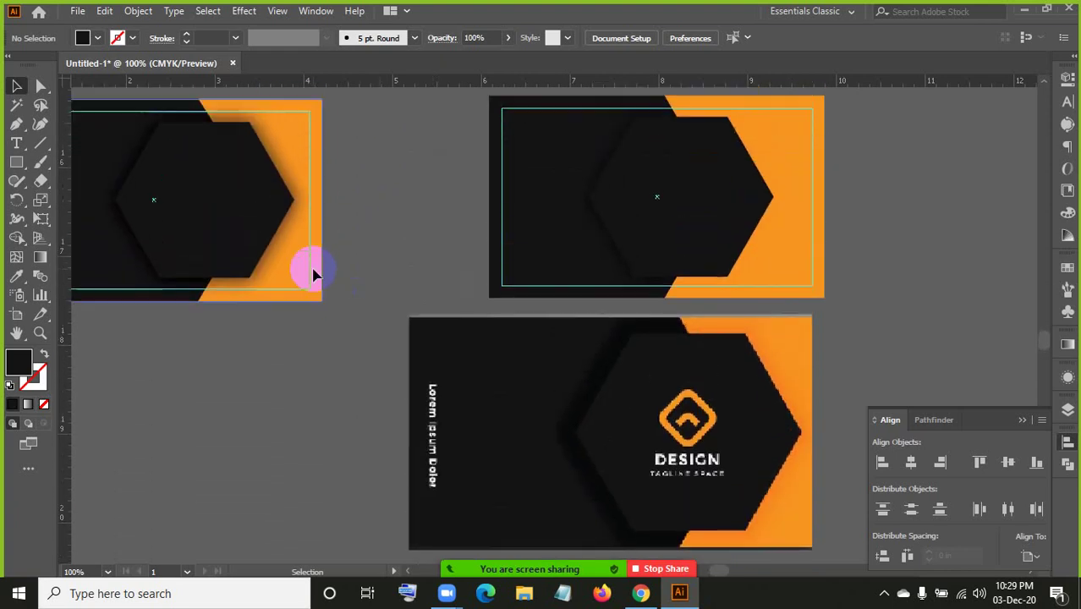
pyautogui.scroll(1, 313, 273)
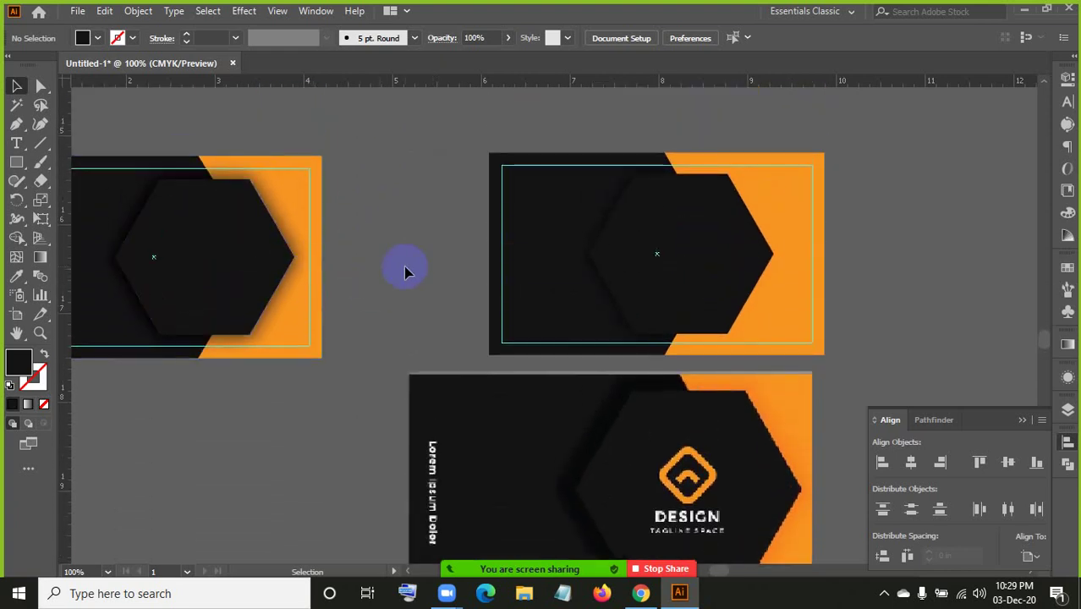
pyautogui.hotkey('ctrl', '-')
pyautogui.hotkey('ctrl', '-')
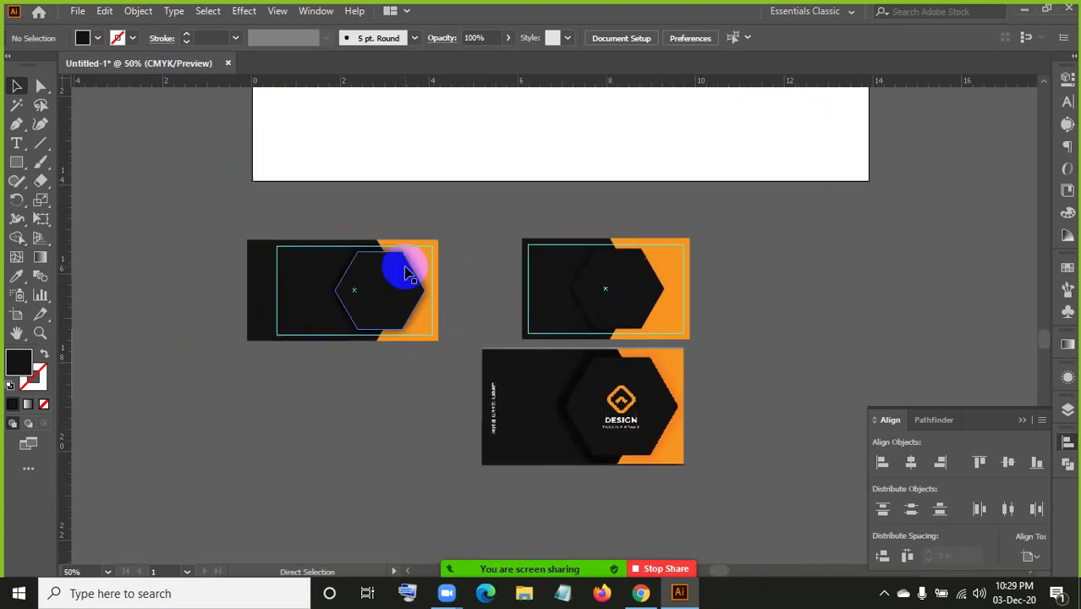
pyautogui.click(402, 446)
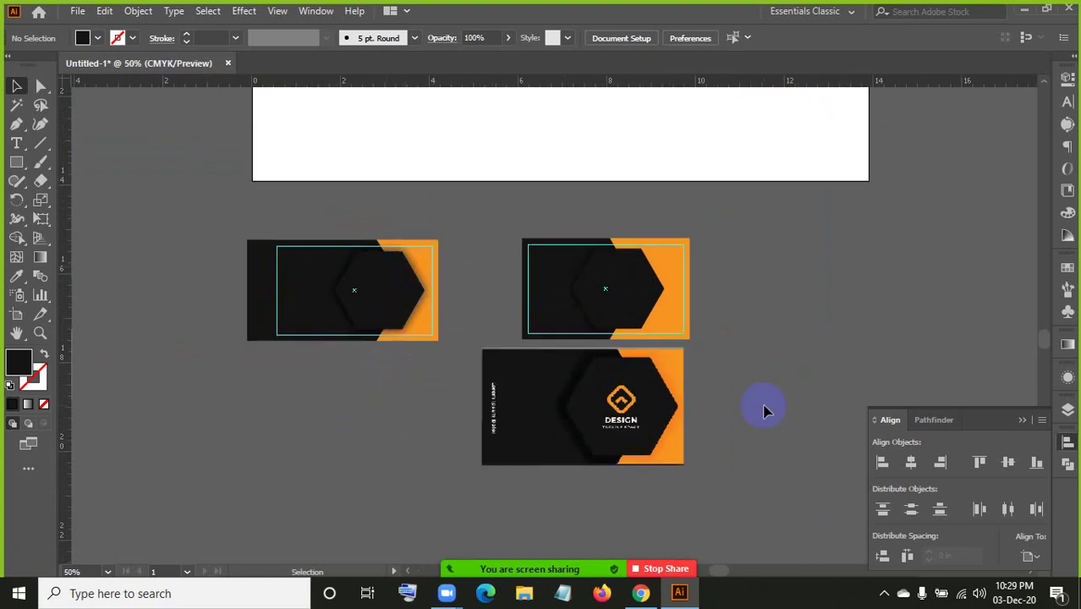
# - Move the mockup image showing both card sides up beside the recreated cards
pyautogui.scroll(-5, 764, 387)
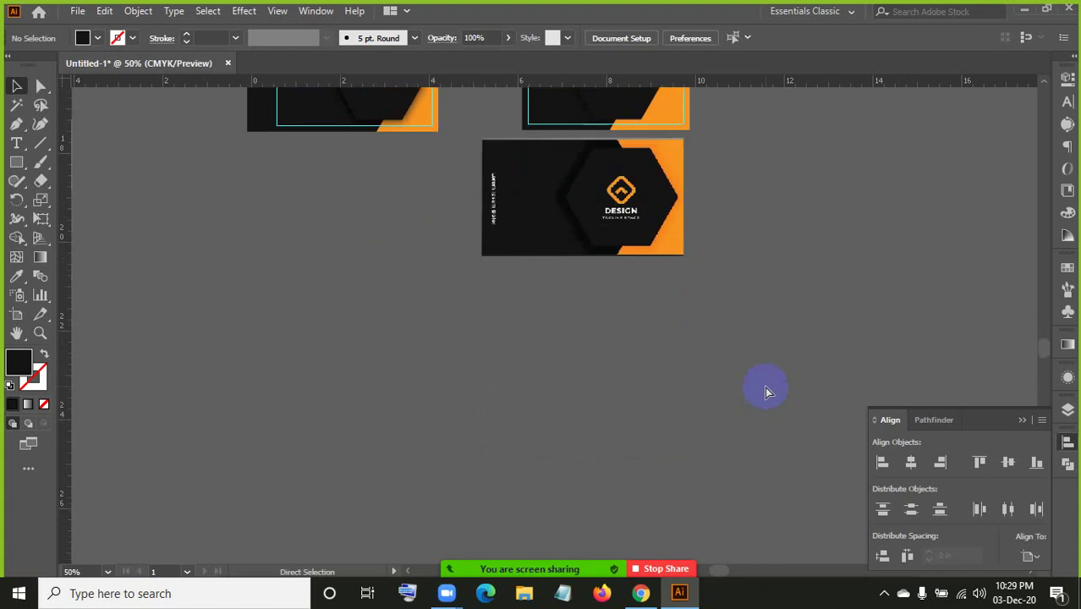
pyautogui.hotkey('ctrl', '-')
pyautogui.hotkey('ctrl', '-')
pyautogui.hotkey('ctrl', '-')
pyautogui.hotkey('ctrl', '-')
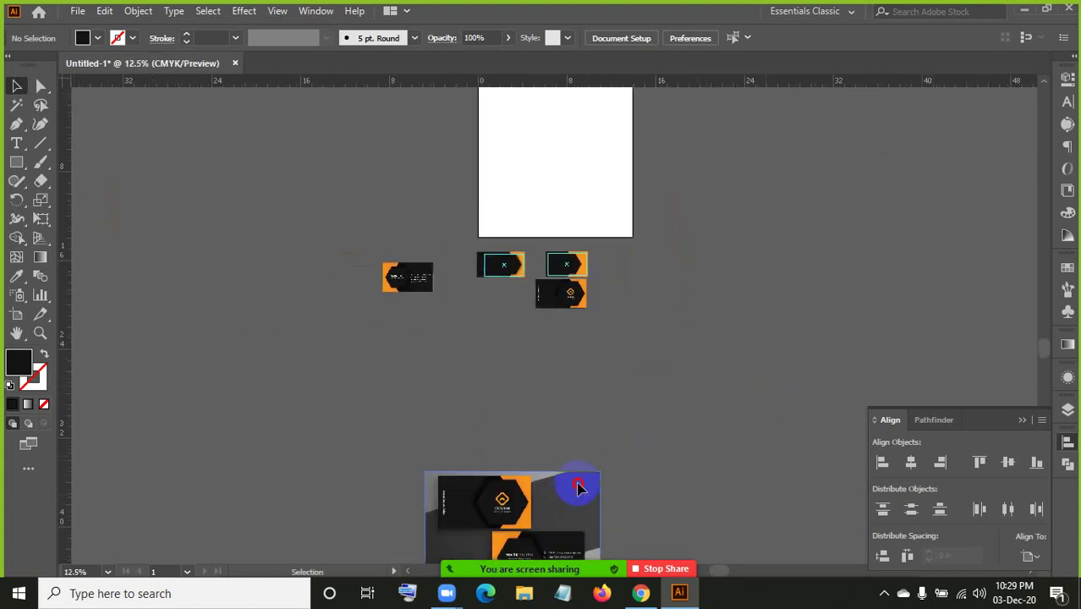
pyautogui.moveTo(575, 492); pyautogui.dragTo(767, 273)
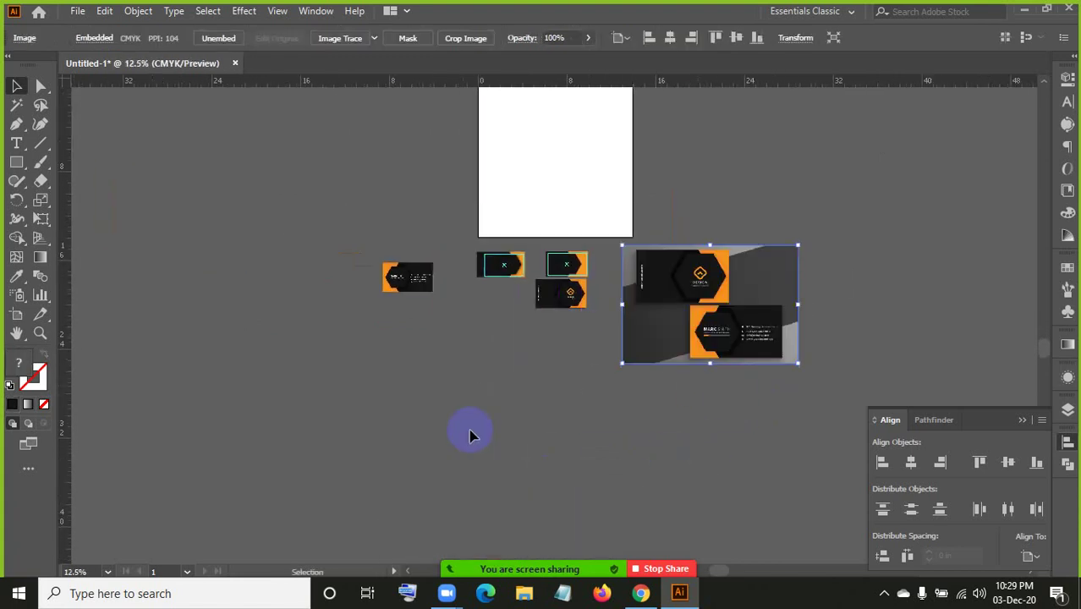
# - Select the cropped reference image of the card's back and examine its layout up close
pyautogui.click(421, 286)
pyautogui.hotkey('ctrl', '+')
pyautogui.hotkey('ctrl', '+')
pyautogui.hotkey('ctrl', '+')
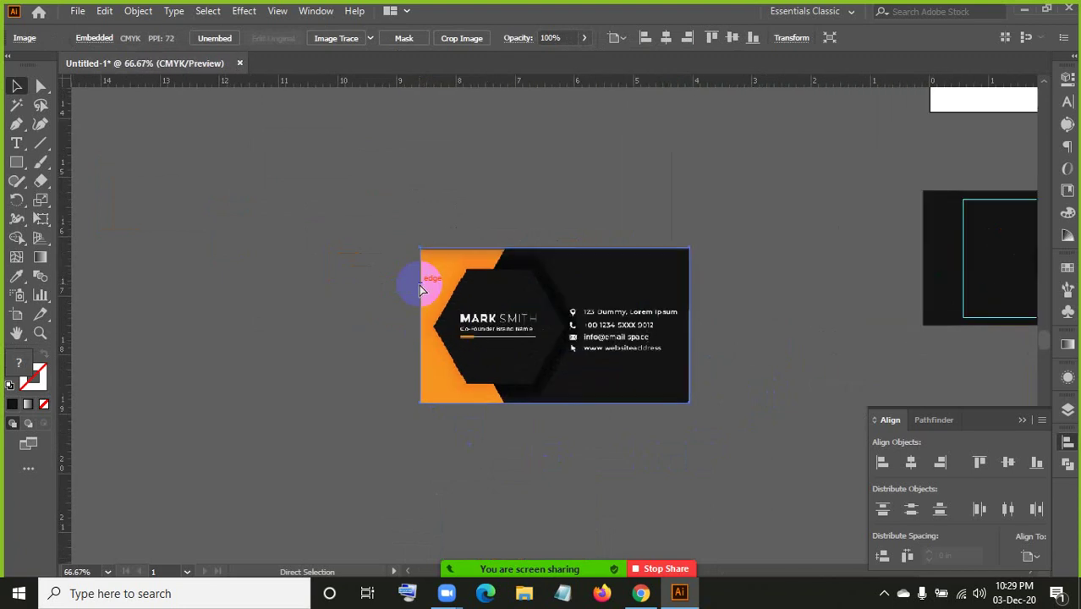
pyautogui.moveTo(594, 347); pyautogui.dragTo(448, 288)
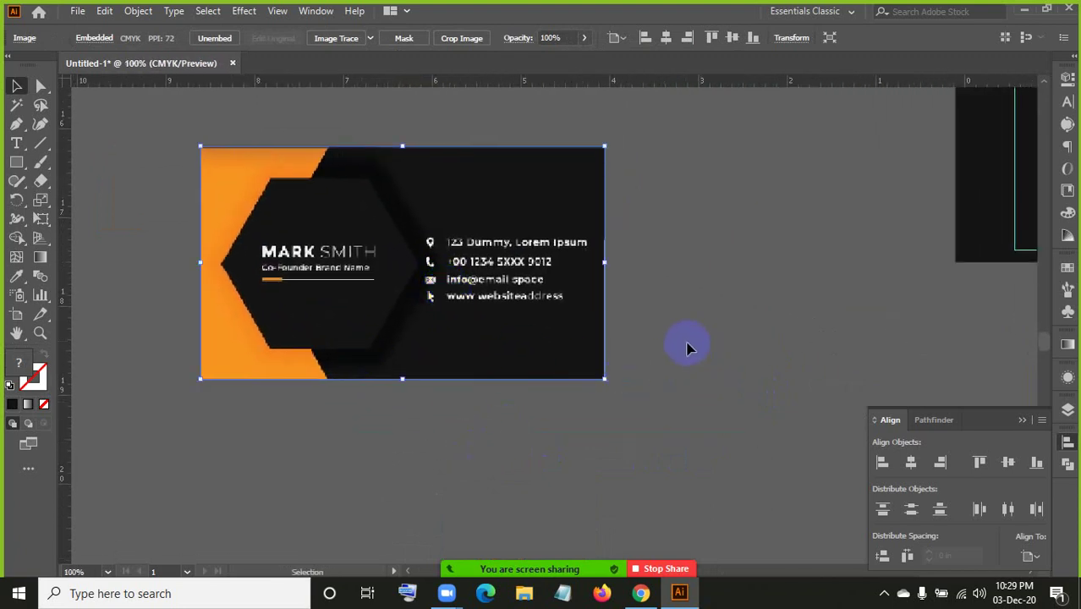
pyautogui.hotkey('ctrl', '-')
pyautogui.hotkey('ctrl', '-')
pyautogui.hotkey('ctrl', '-')
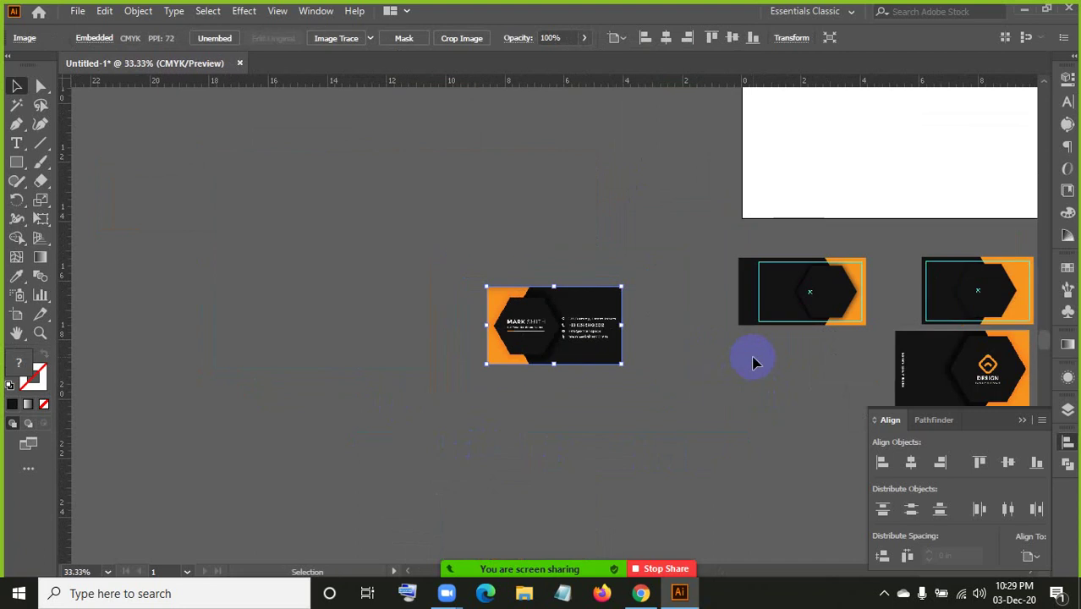
# - Examine the front and back card designs in the large mockup image
pyautogui.moveTo(852, 354); pyautogui.dragTo(314, 236)
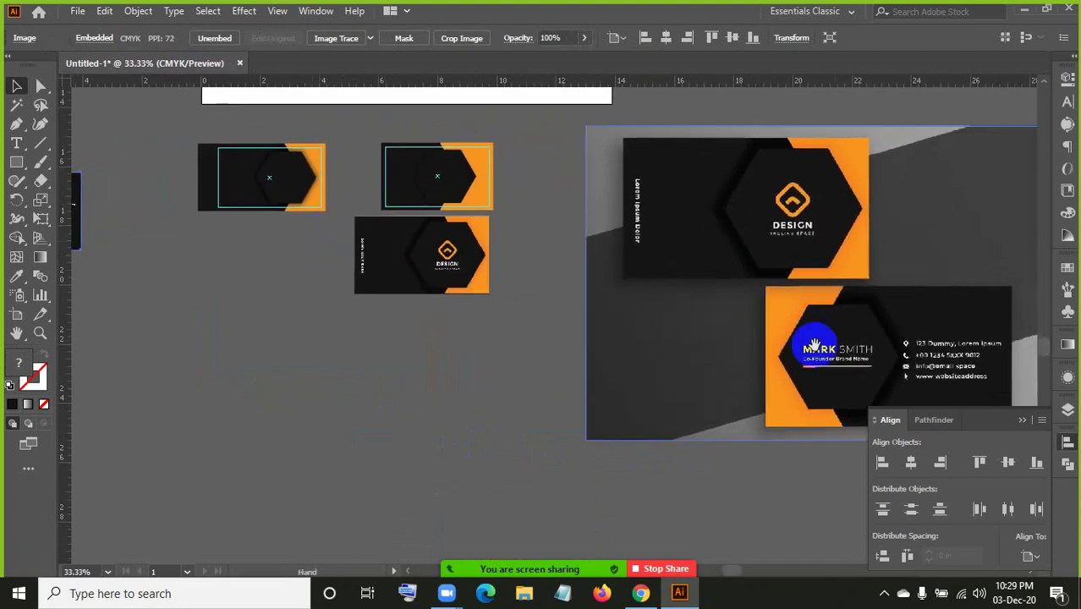
pyautogui.moveTo(871, 334); pyautogui.dragTo(633, 301)
pyautogui.hotkey('ctrl', '+')
pyautogui.hotkey('ctrl', '+')
pyautogui.hotkey('ctrl', '+')
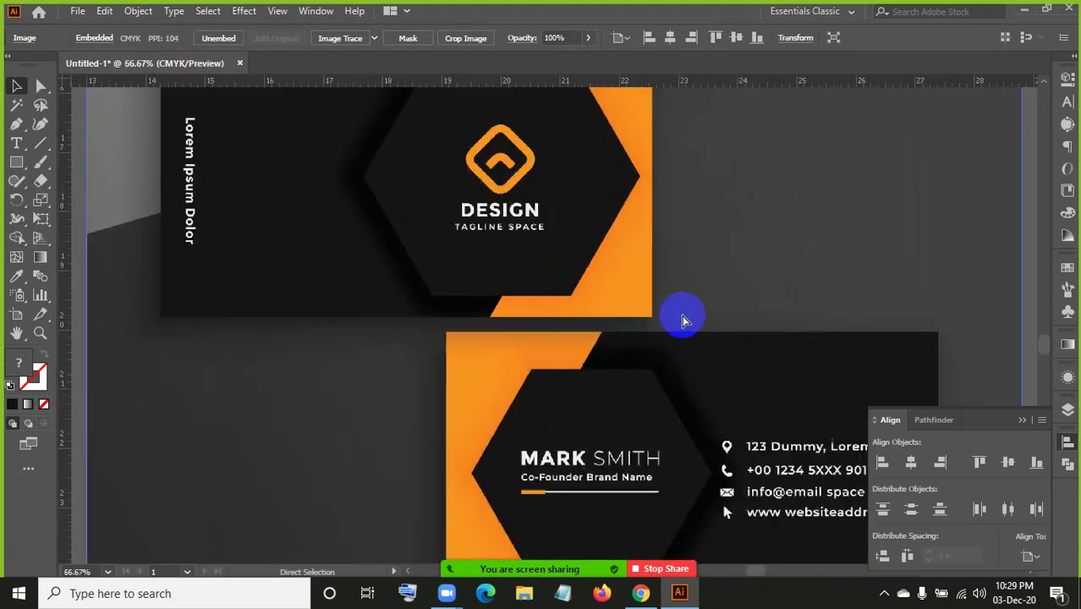
pyautogui.moveTo(736, 452); pyautogui.dragTo(446, 212)
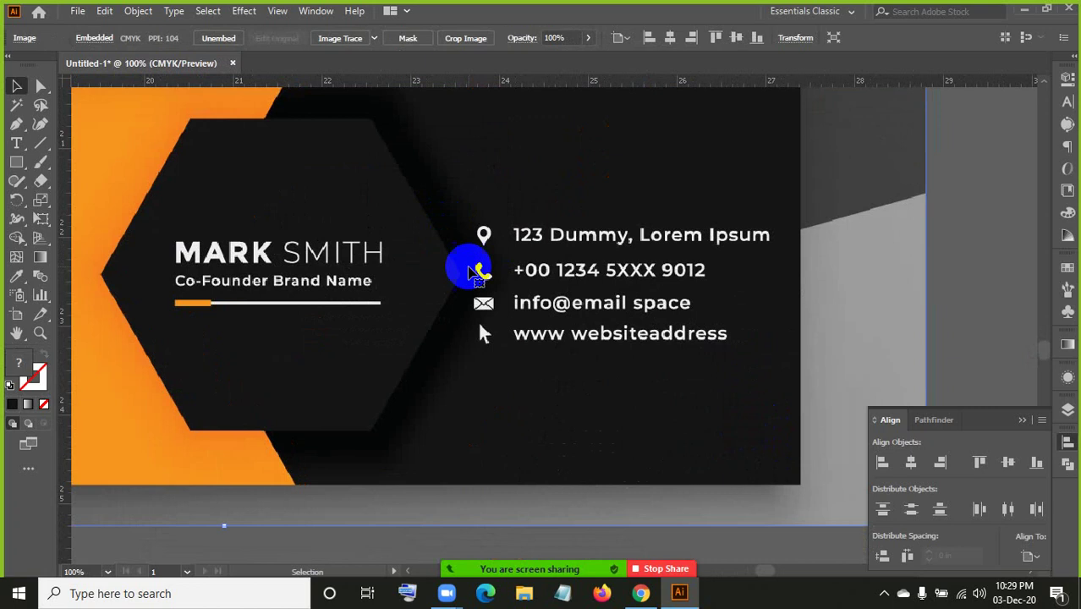
pyautogui.hotkey('ctrl', '-')
pyautogui.hotkey('ctrl', '-')
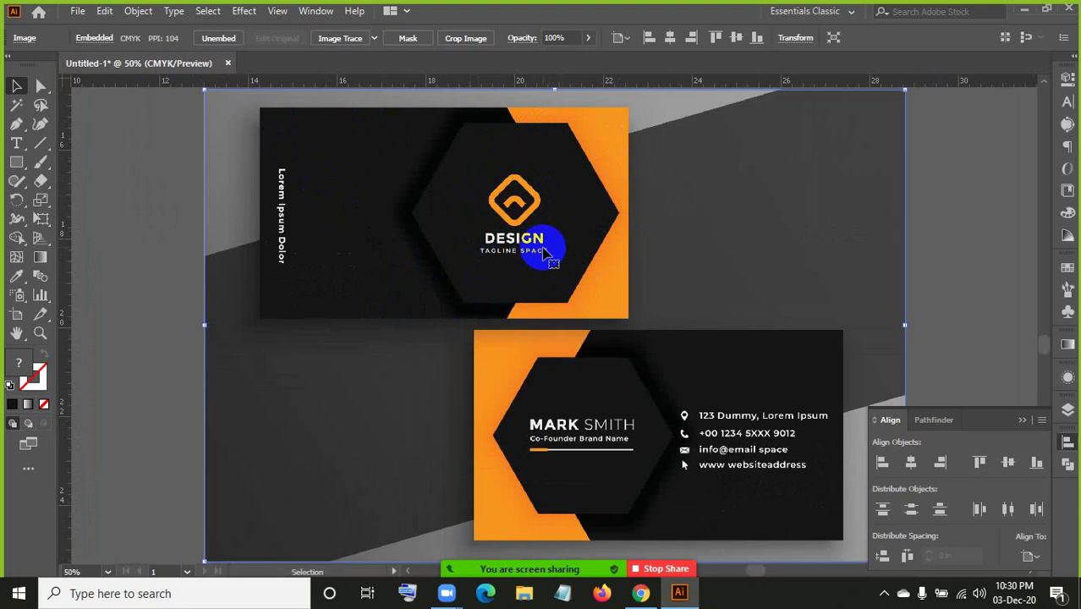
pyautogui.scroll(-3, 544, 251)
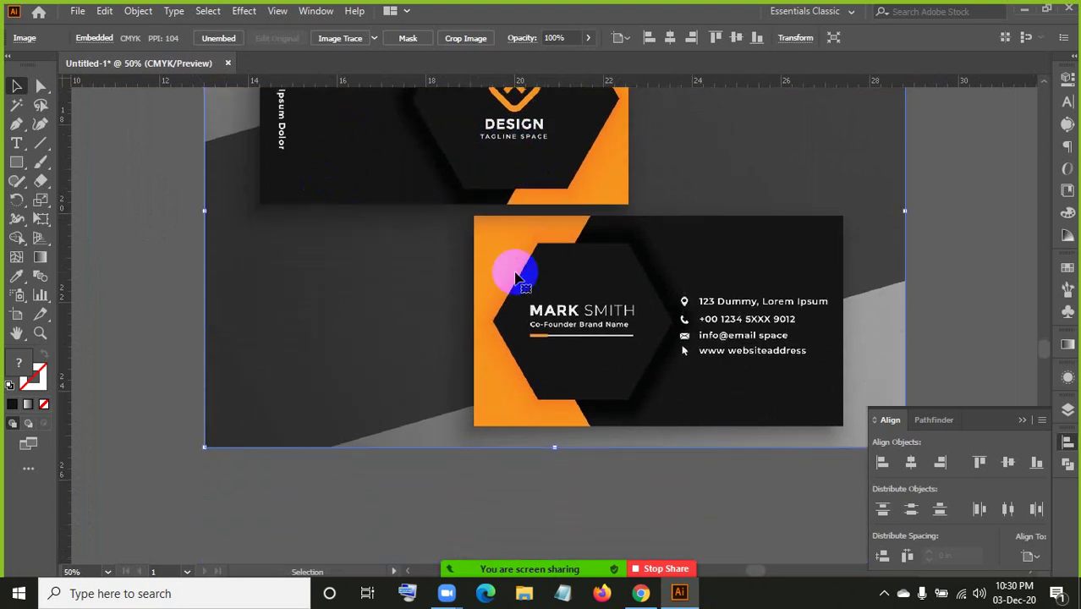
pyautogui.scroll(2, 615, 332)
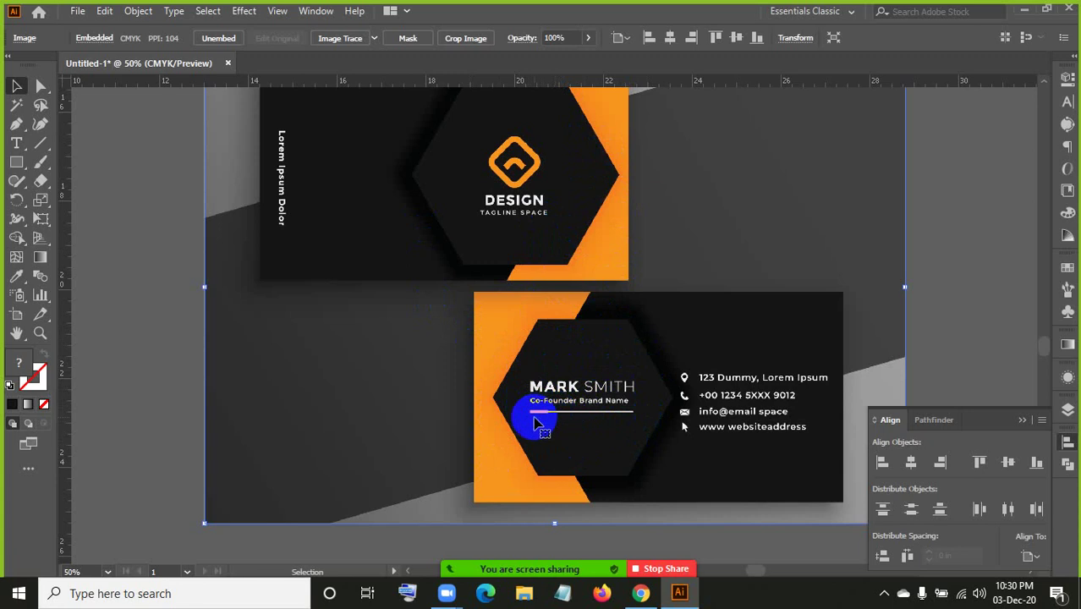
# - Examine the name, job title, divider line and contact details with icons on the mockup's back card
pyautogui.hotkey('ctrl', '=')
pyautogui.hotkey('ctrl', '=')
pyautogui.scroll(-3, 535, 415)
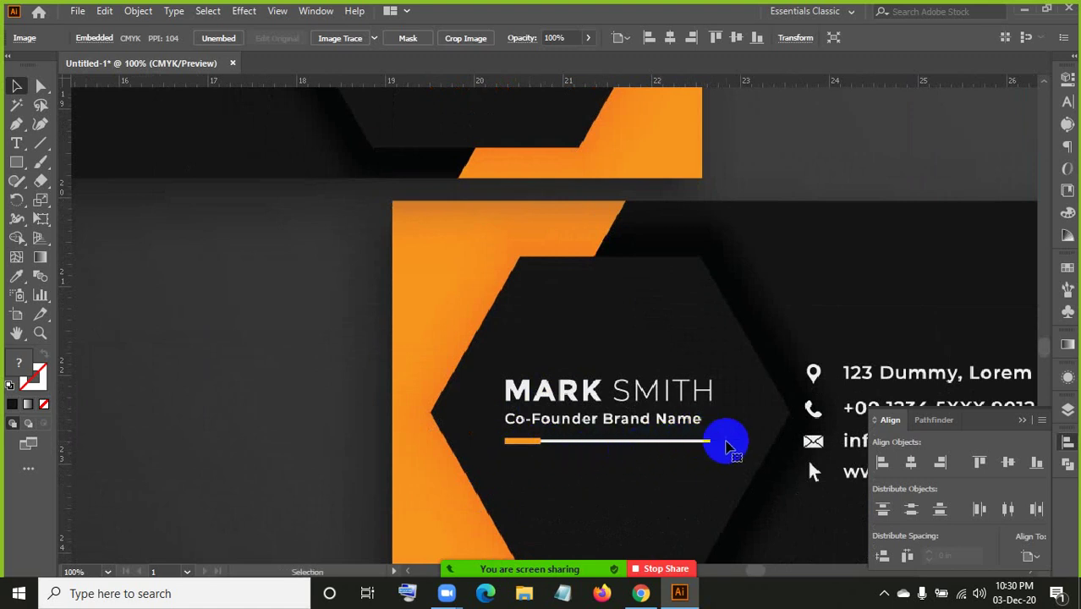
pyautogui.press('space')
pyautogui.moveTo(784, 411); pyautogui.dragTo(432, 337)
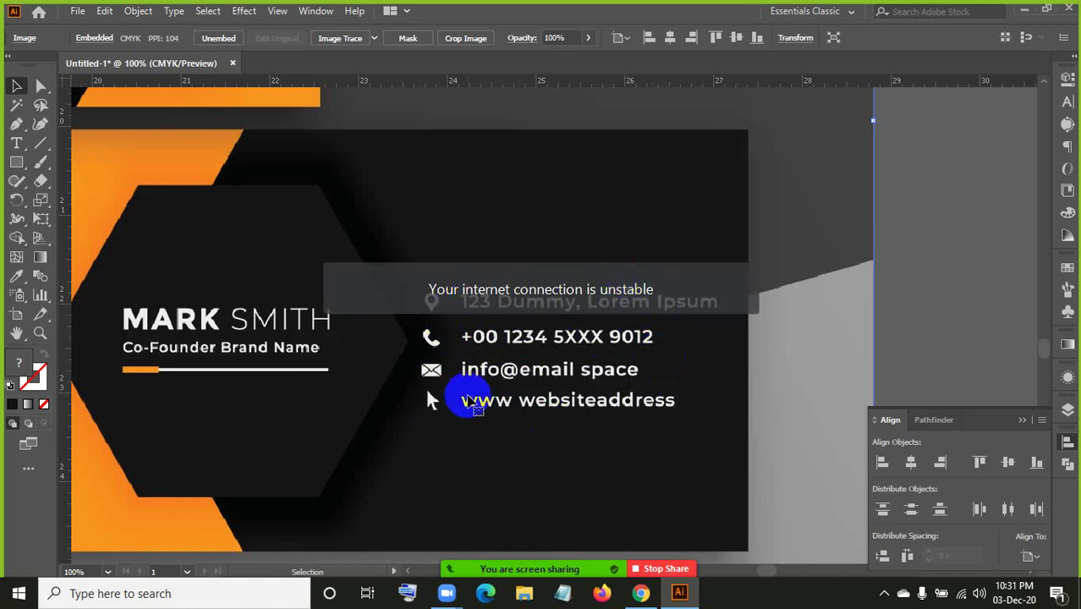
pyautogui.hotkey('ctrl', '-')
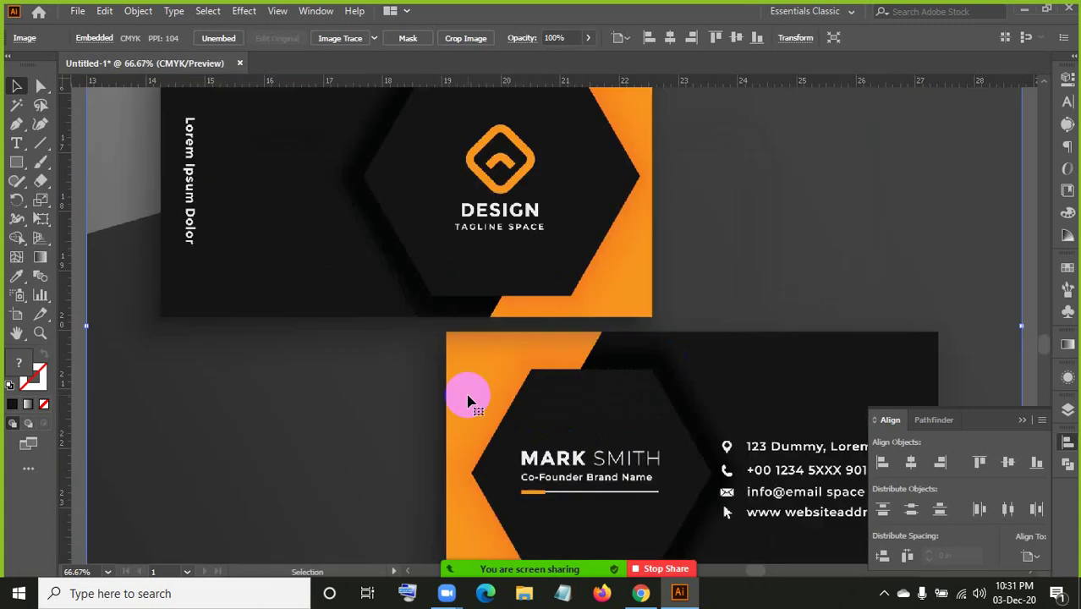
pyautogui.scroll(-2, 660, 374)
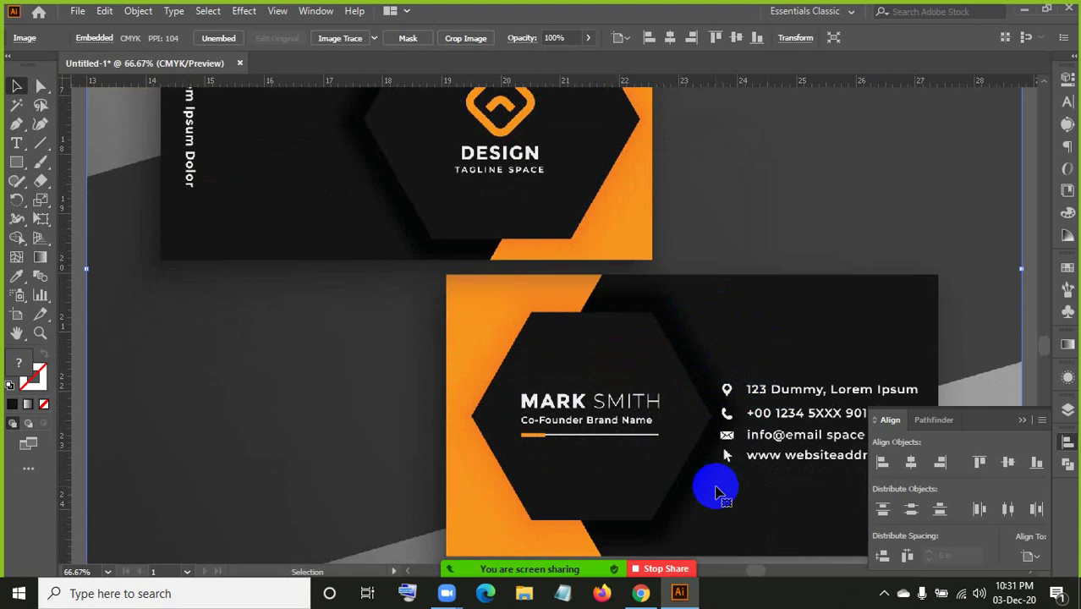
pyautogui.moveTo(653, 453); pyautogui.dragTo(411, 394)
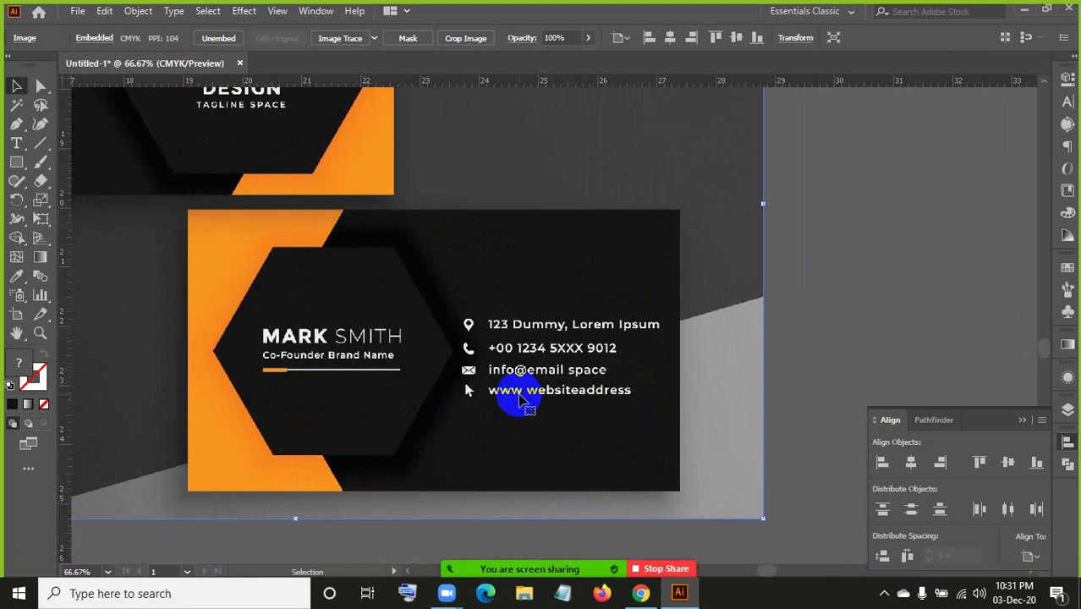
# - Deselect the mockup image and review the overall layout of its back card
pyautogui.click(885, 265)
pyautogui.scroll(1, 442, 331)
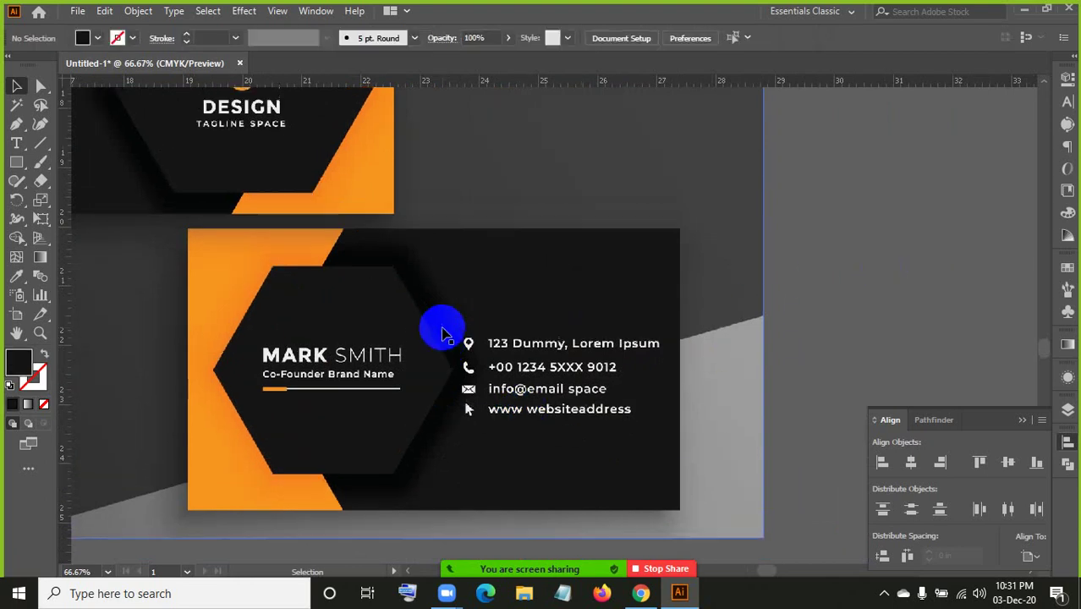
pyautogui.scroll(2, 441, 331)
pyautogui.scroll(2, 292, 220)
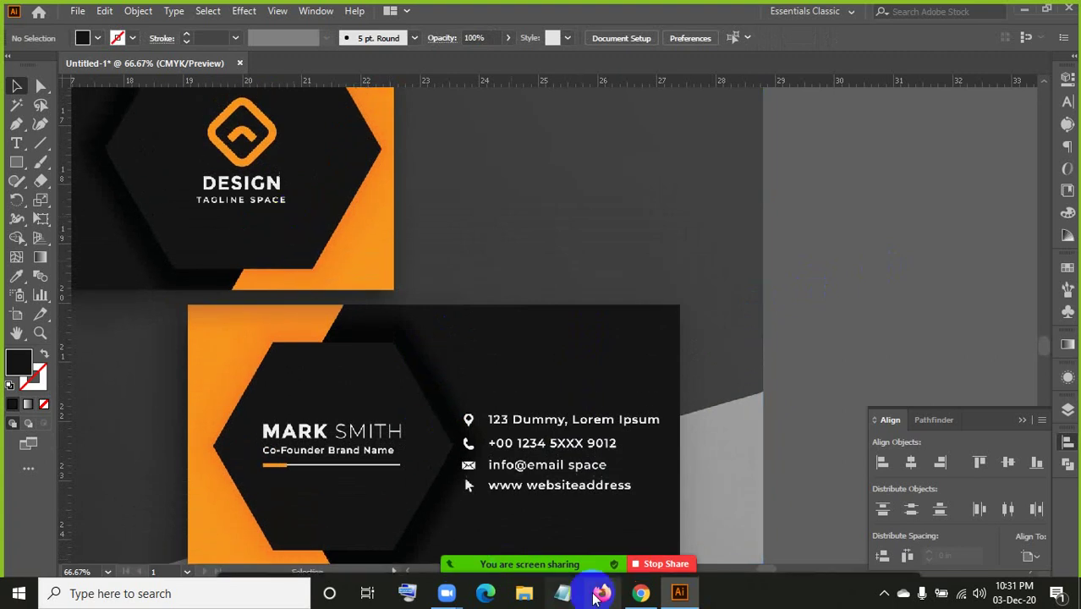
pyautogui.scroll(-3, 580, 463)
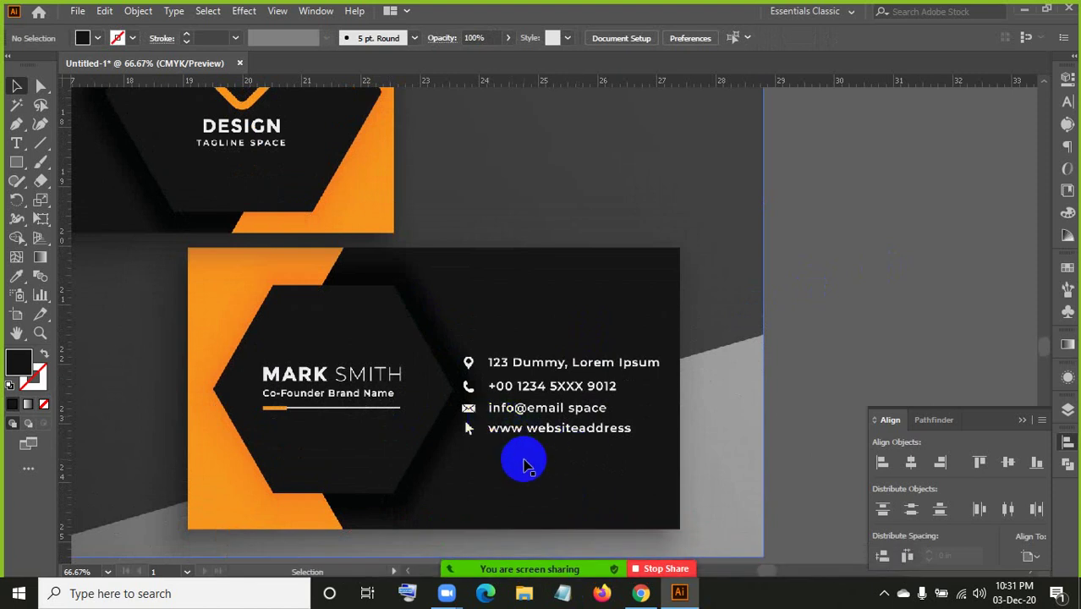
pyautogui.click(769, 446)
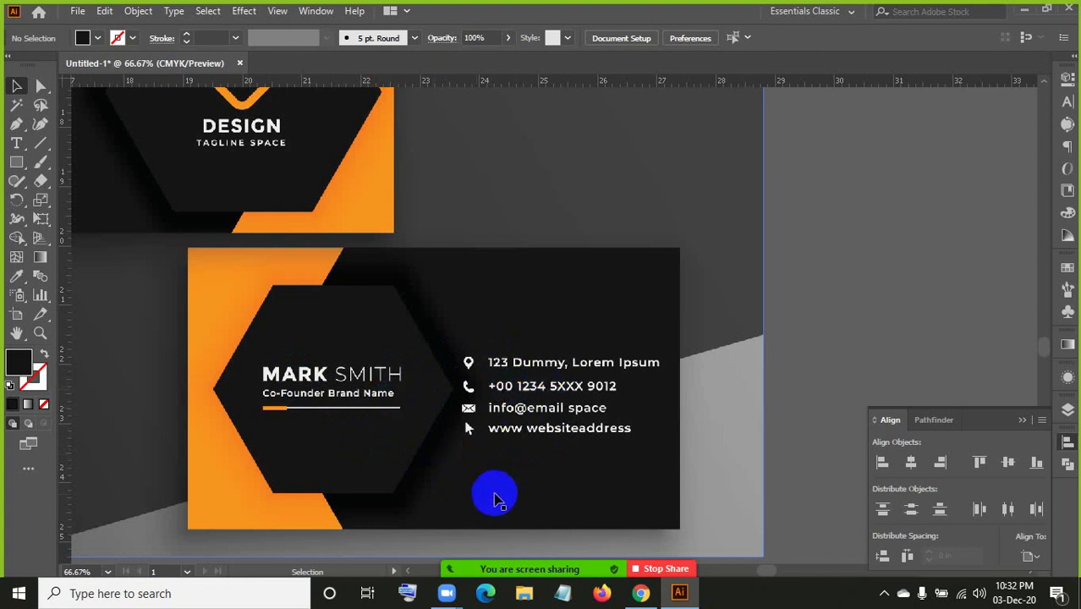
pyautogui.scroll(-1, 429, 470)
pyautogui.scroll(-2, 432, 468)
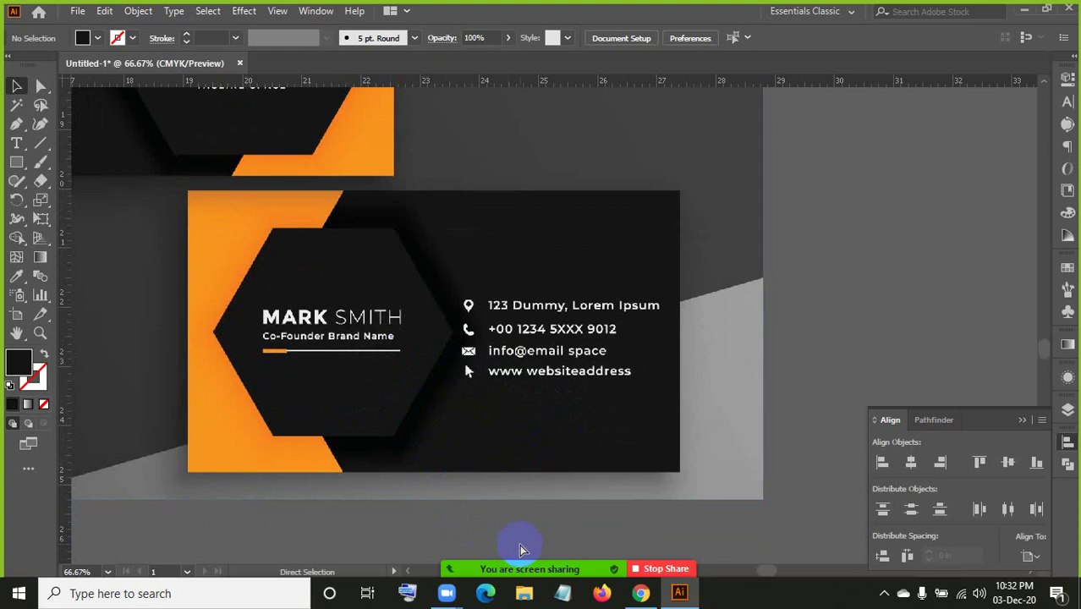
# - Dismiss the meeting time-limit notice and view the recreated cards, reference images and mockup together
pyautogui.hotkey('ctrl', '-')
pyautogui.hotkey('ctrl', '-')
pyautogui.hotkey('ctrl', '-')
pyautogui.hotkey('ctrl', '-')
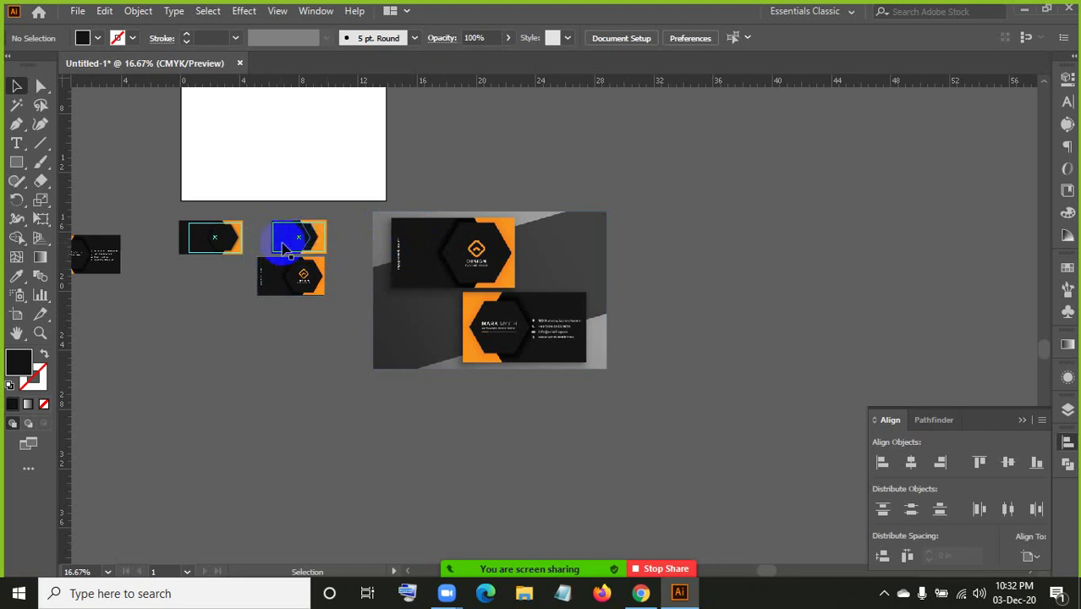
pyautogui.click(324, 250)
pyautogui.moveTo(324, 250); pyautogui.dragTo(338, 242)
pyautogui.click(331, 418)
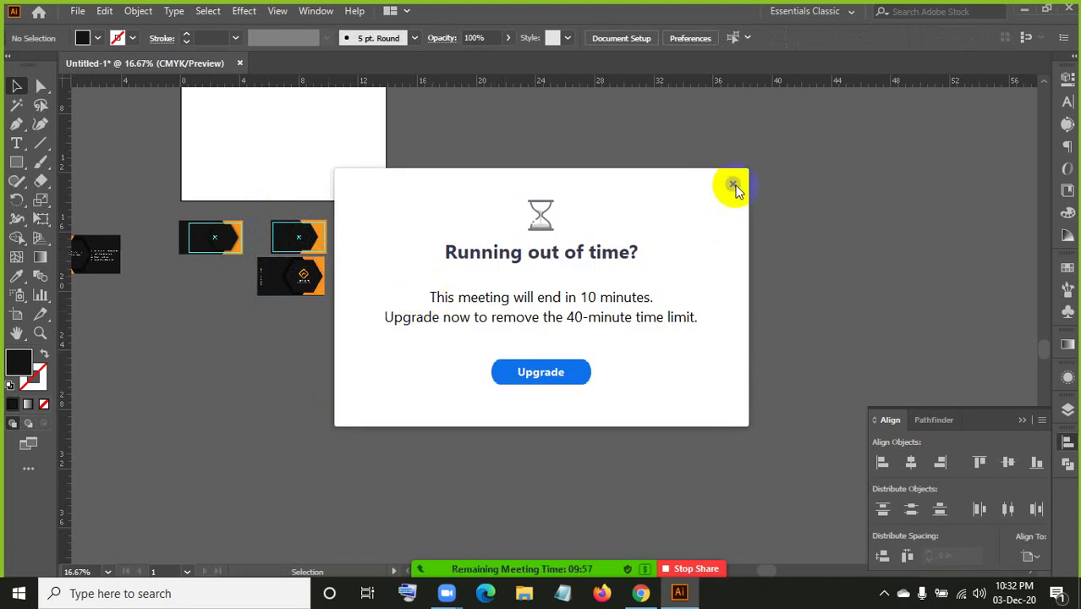
pyautogui.click(733, 184)
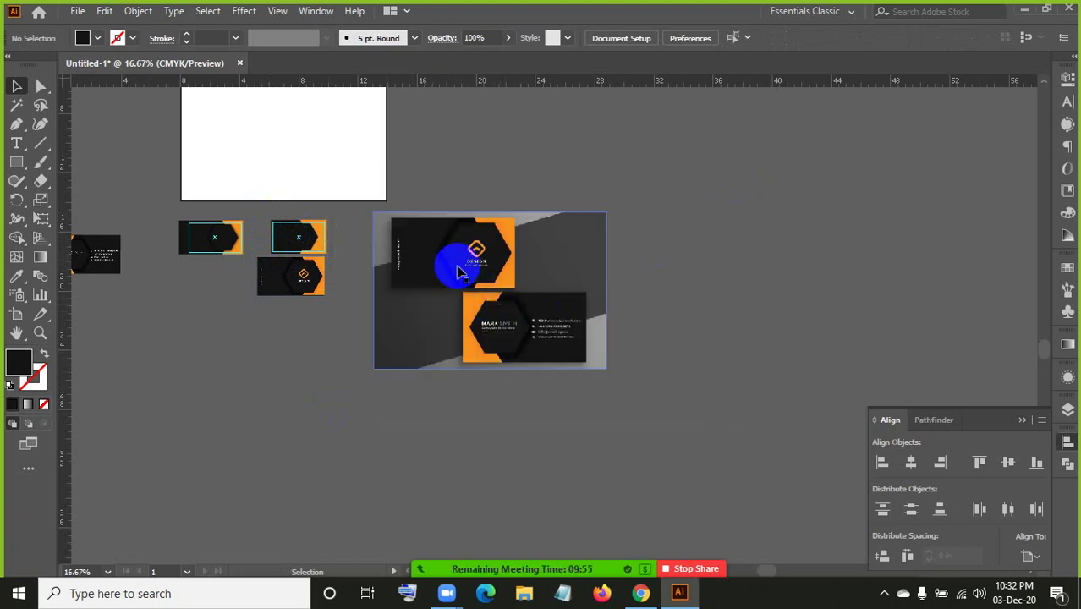
pyautogui.moveTo(157, 320); pyautogui.dragTo(309, 326)
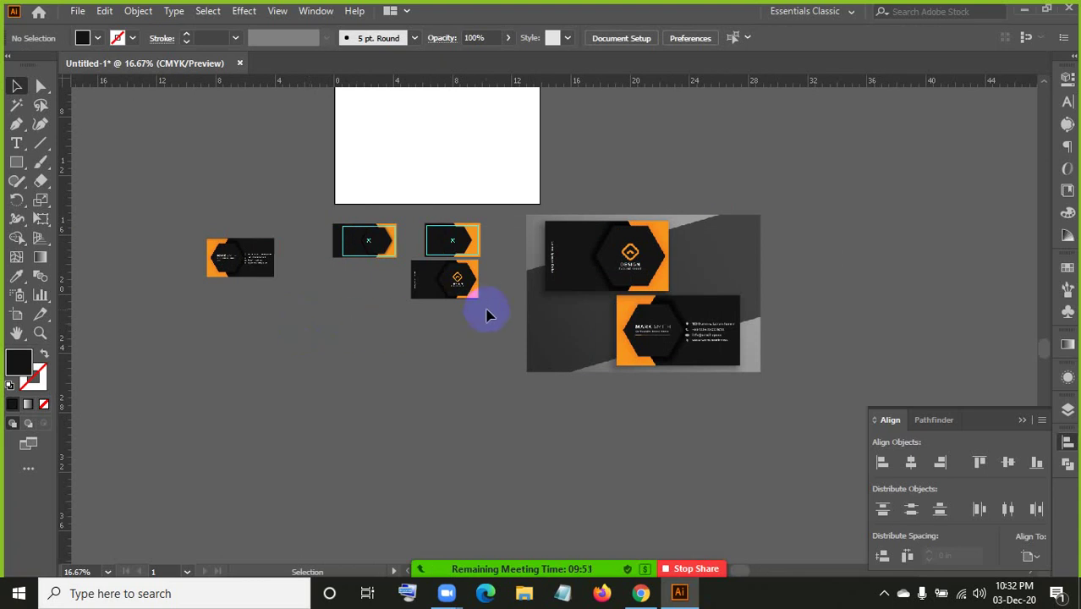
# - Select the mockup image, then switch to Chrome and return to the previous preview in the business card design image results
pyautogui.click(640, 283)
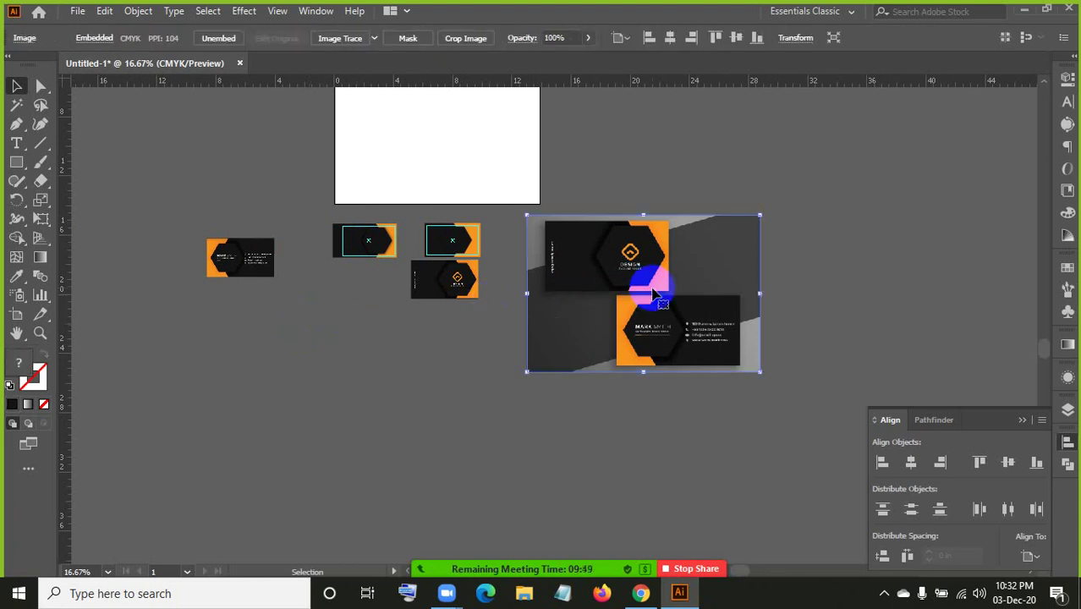
pyautogui.click(640, 593)
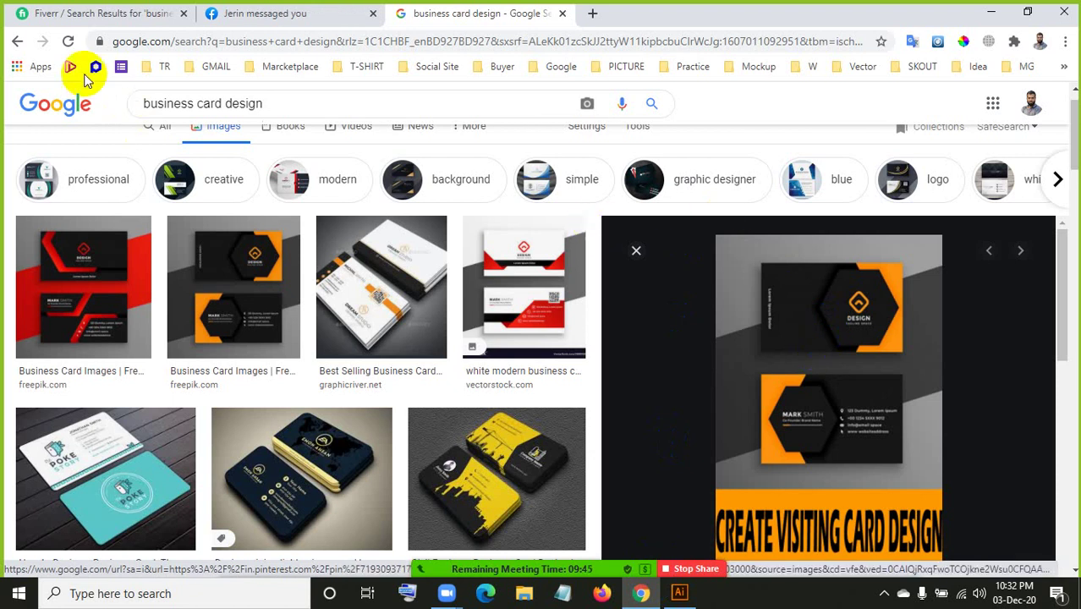
pyautogui.click(17, 42)
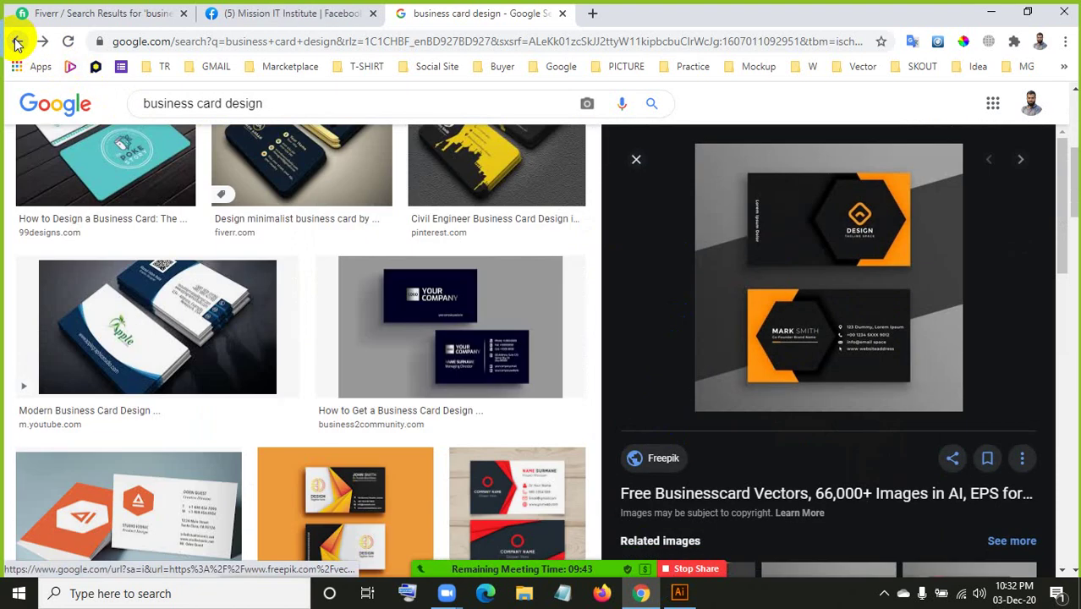
# - Go back to the Fiverr preview of the black-and-orange hexagon business card and copy its image
pyautogui.click(17, 42)
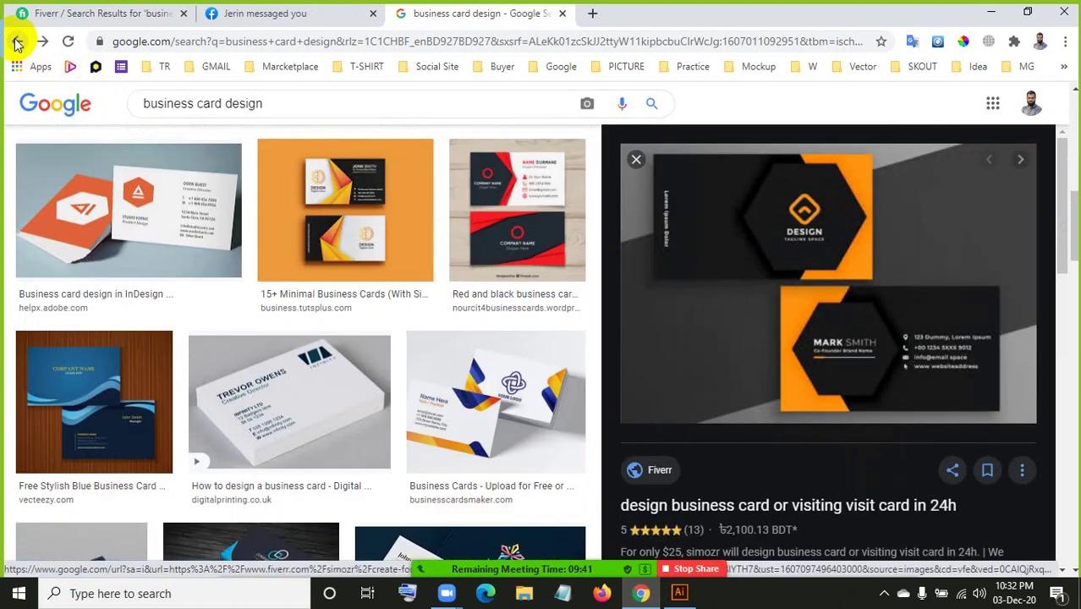
pyautogui.rightClick(810, 277)
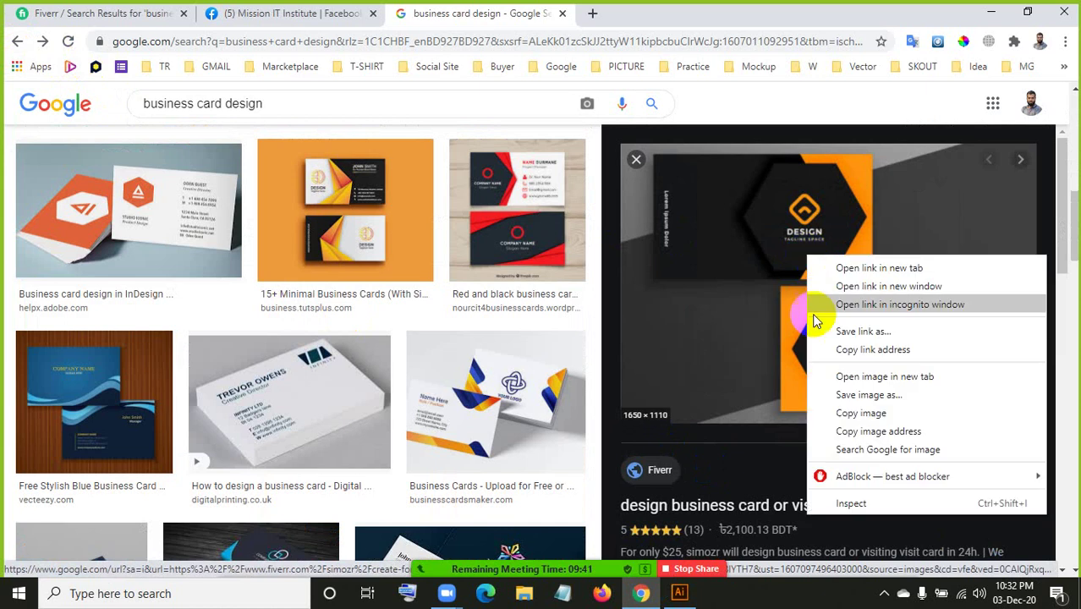
pyautogui.click(851, 414)
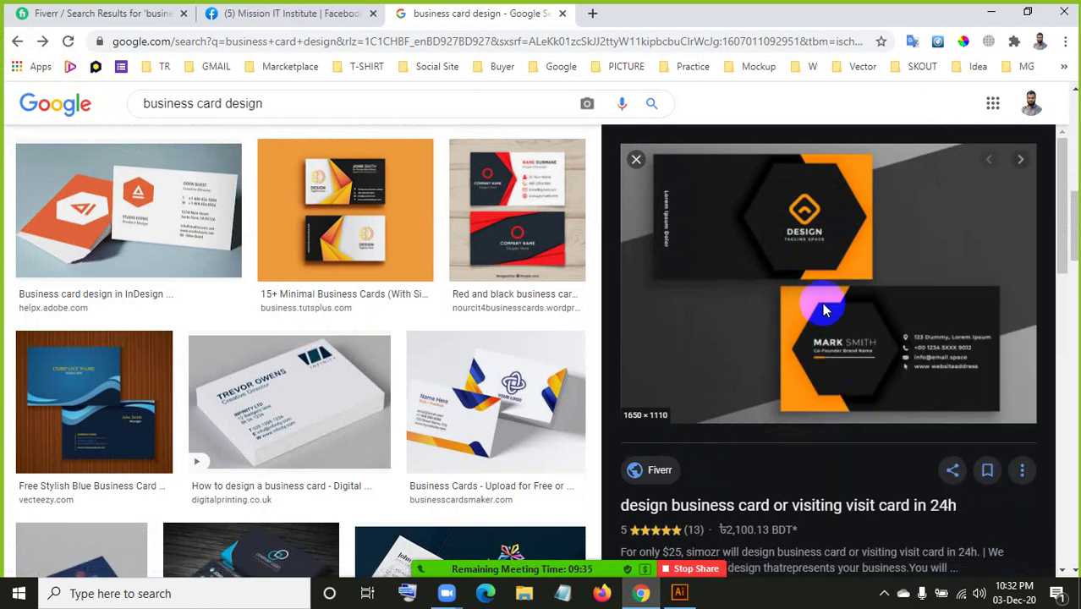
# - Save the previewed card image to the Desktop as a JPEG named create-for-you-professional-business-or-visit-card
pyautogui.rightClick(771, 219)
pyautogui.press('v')
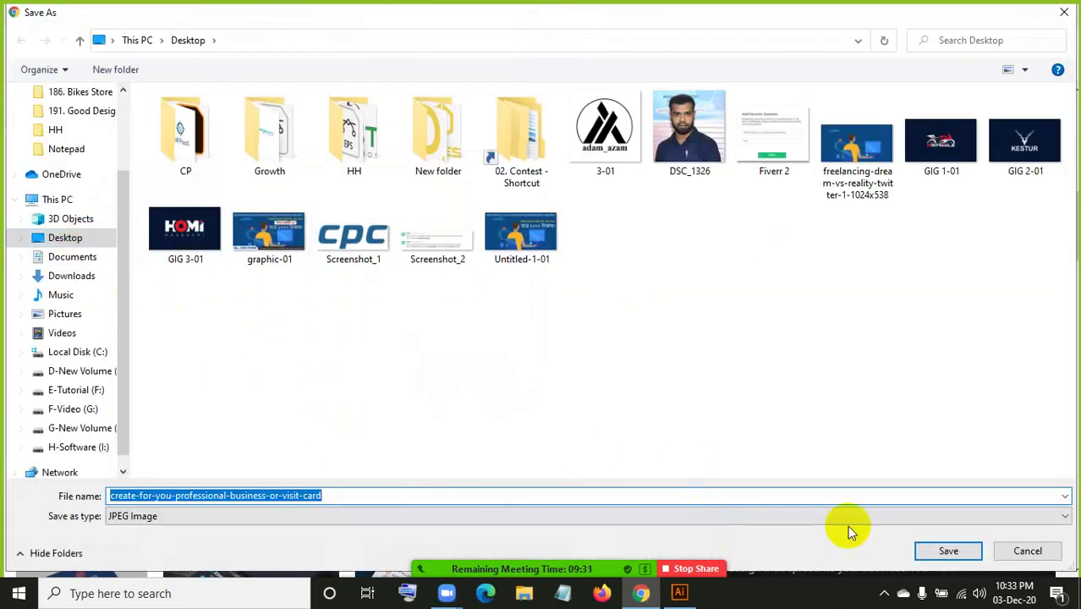
pyautogui.click(947, 550)
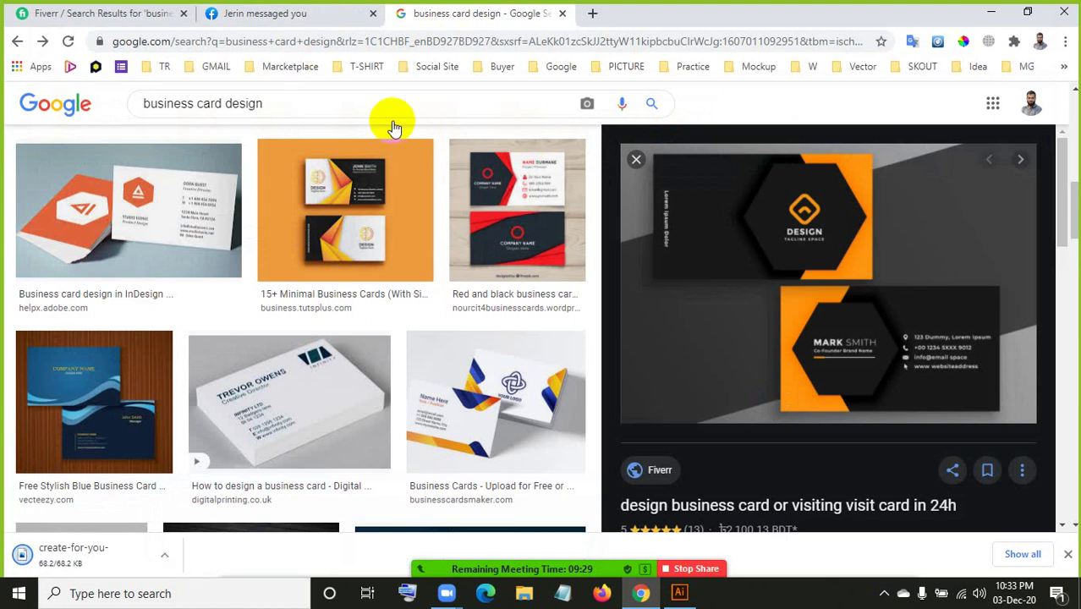
# - Switch to the Mission IT Institute Facebook group page and close the open chat conversation
pyautogui.click(270, 16)
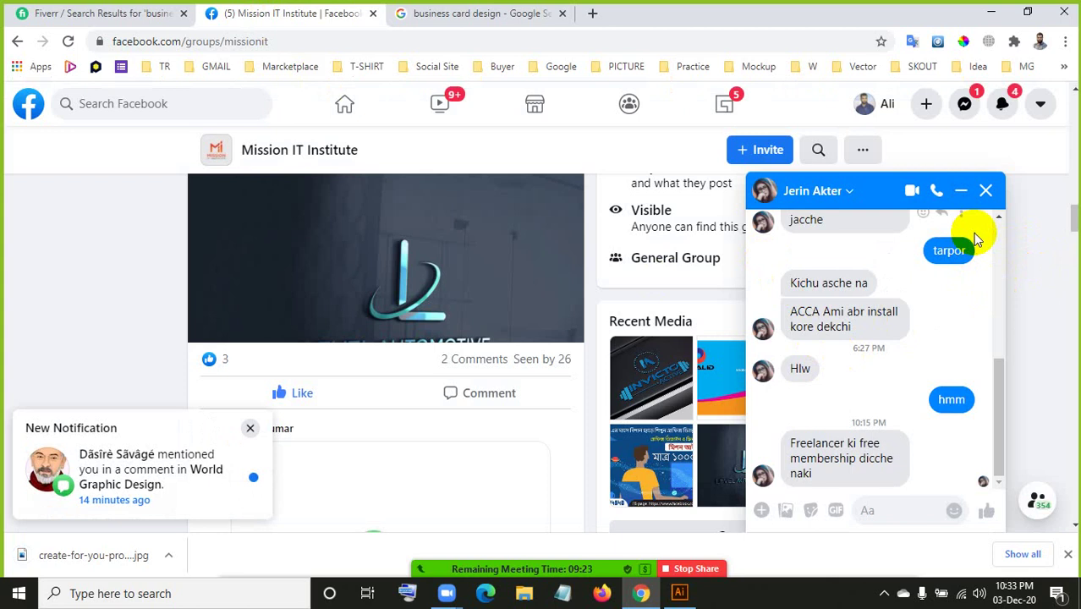
pyautogui.click(985, 190)
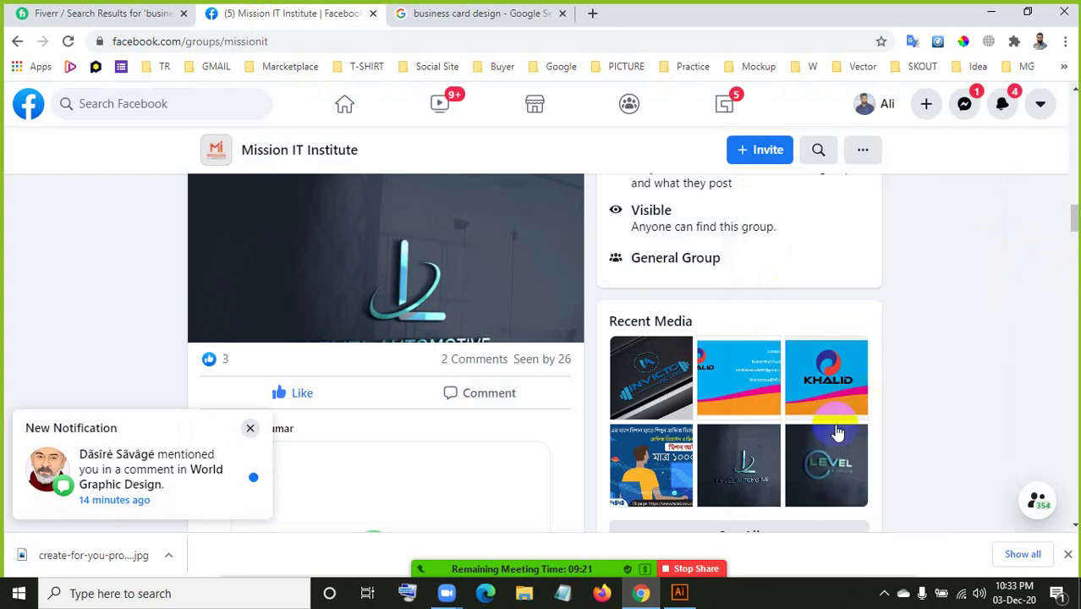